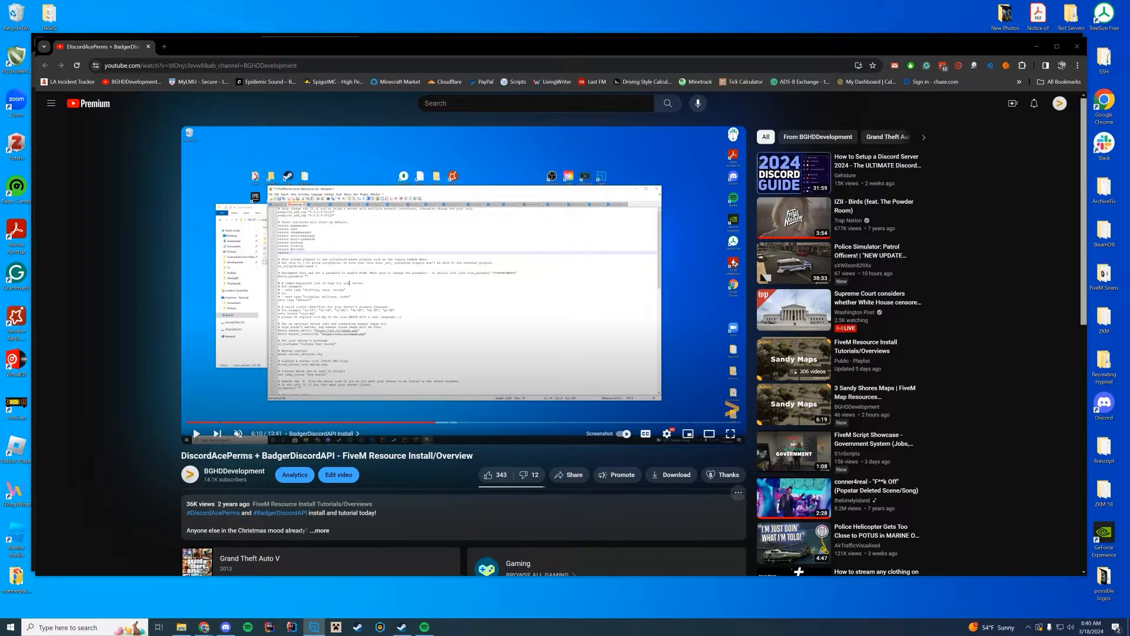
Close the YouTube tab to read the Badger Docs installation steps and example config.
click(148, 47)
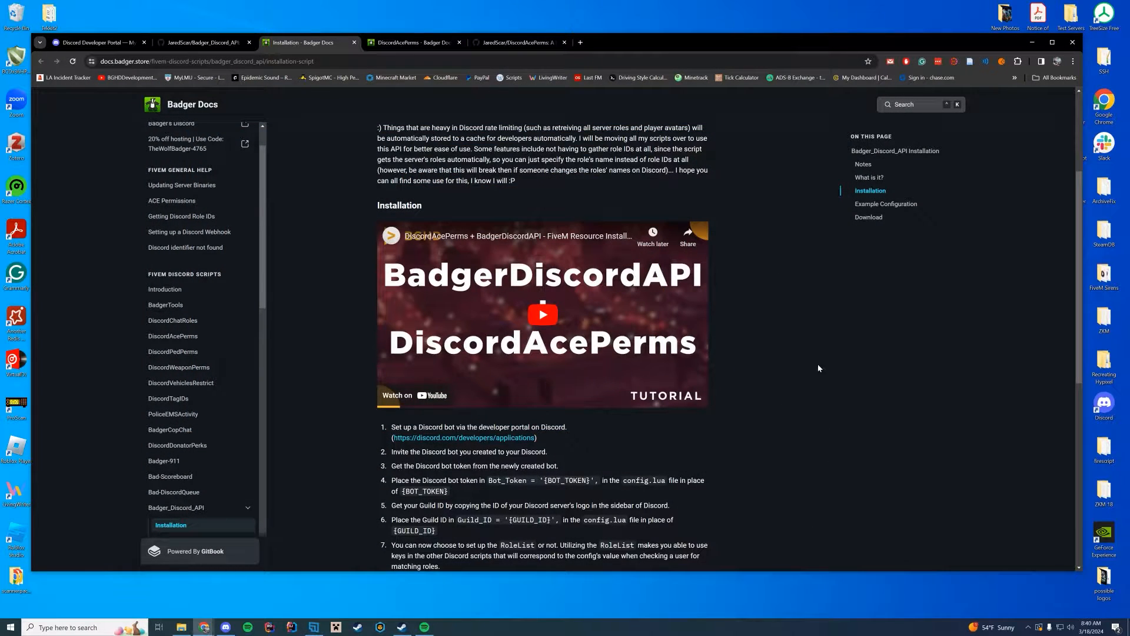
scroll(817, 366, down, 2)
scroll(202, 220, down, 2)
scroll(203, 265, up, 3)
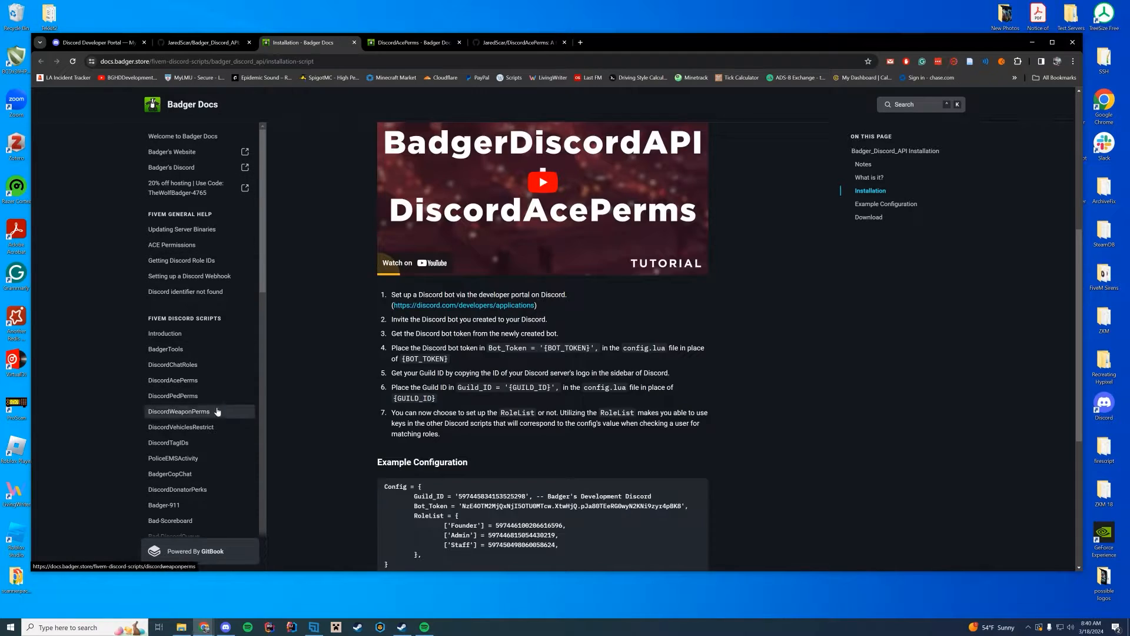
scroll(218, 412, up, 3)
scroll(812, 445, down, 3)
scroll(822, 432, down, 3)
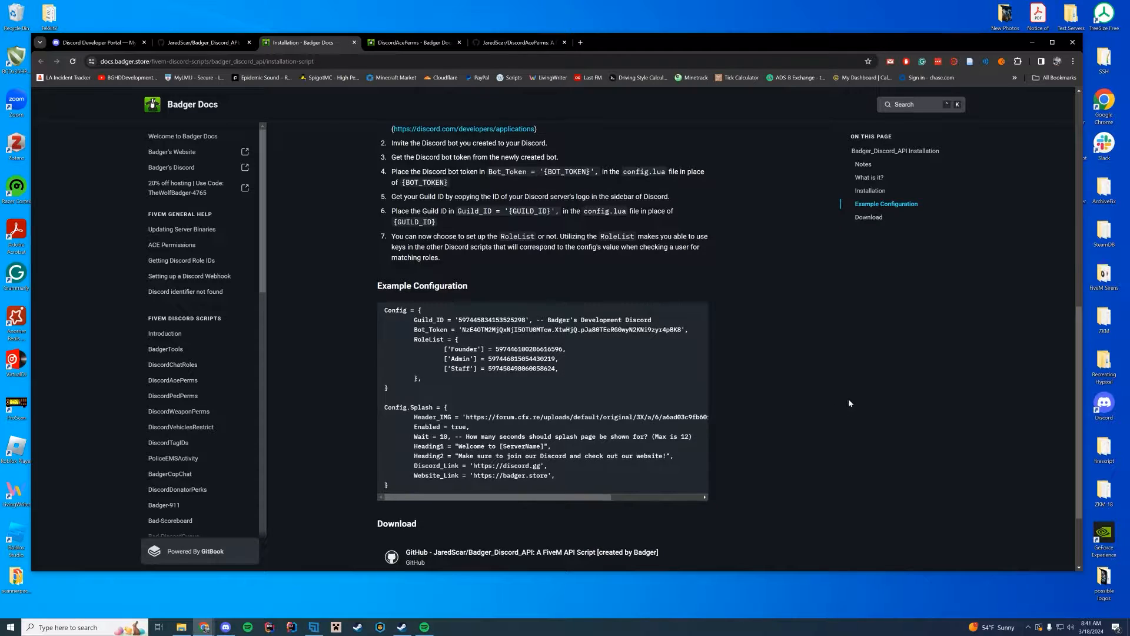
scroll(848, 400, up, 2)
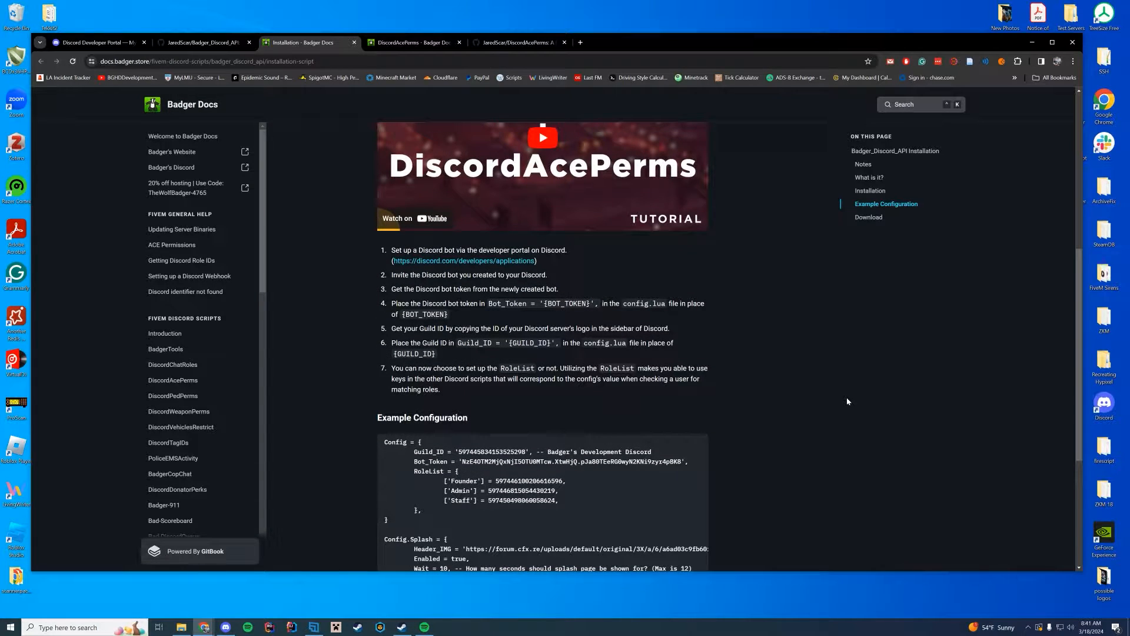
Glance at the BGHDDevelopment server in Discord, then bring up the Developer Portal applications list.
click(227, 627)
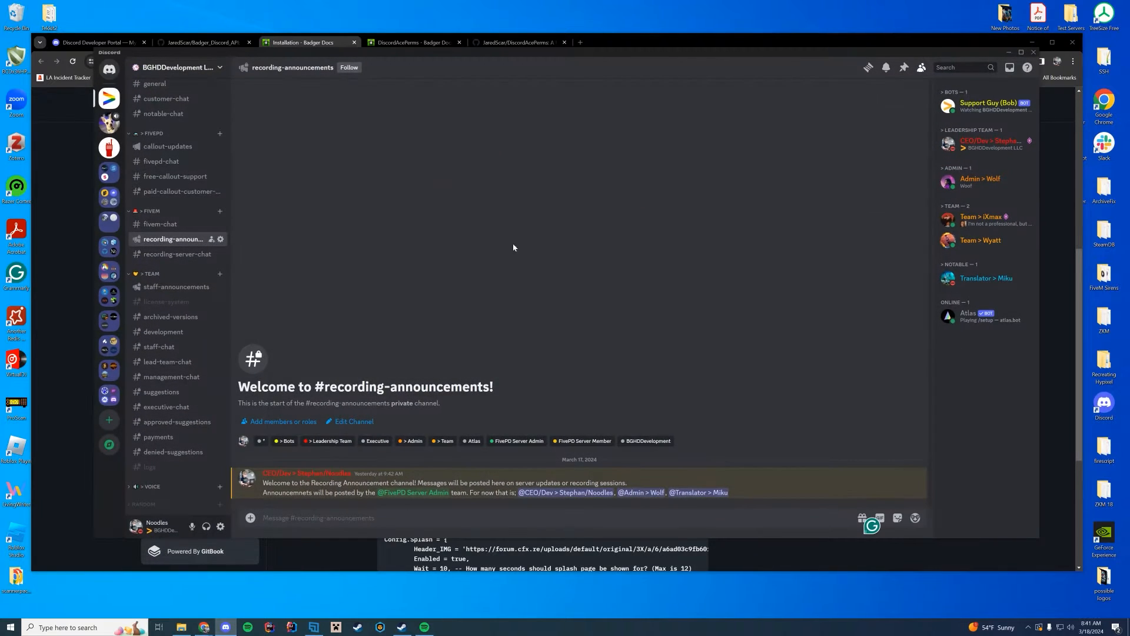
click(73, 243)
click(114, 42)
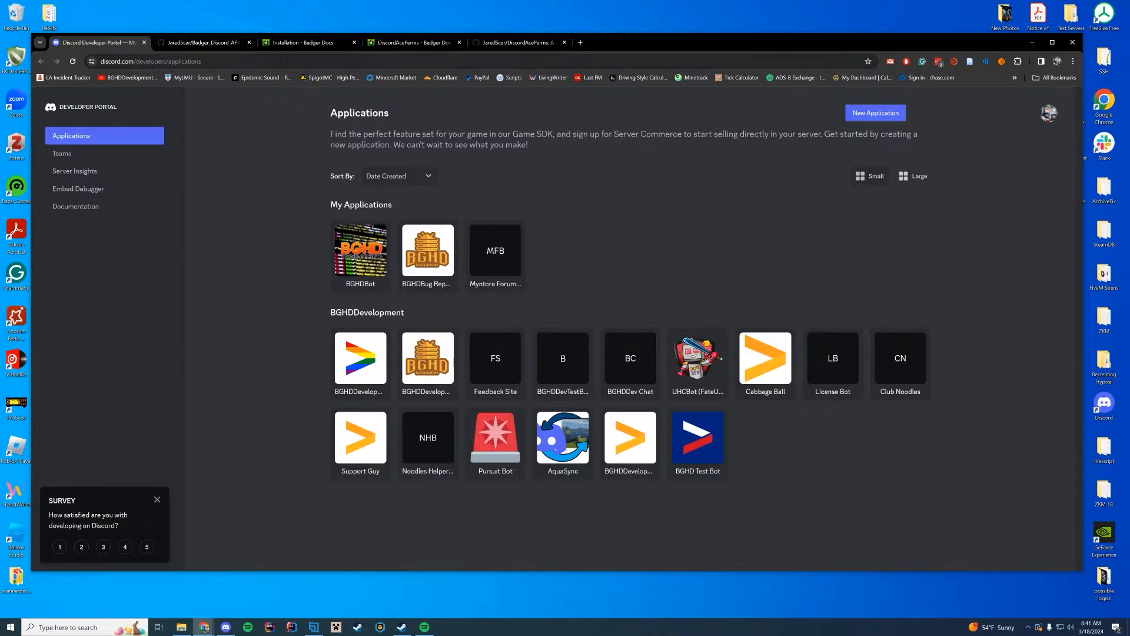
Revisit the Badger Docs example config and select the Staff role ID line.
click(203, 43)
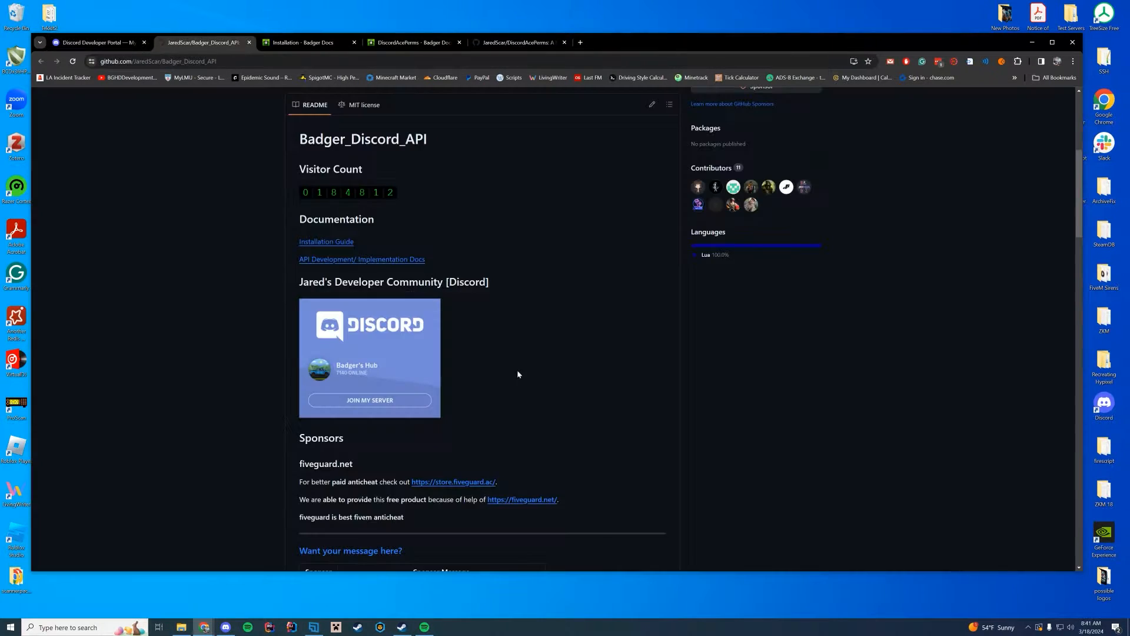
click(303, 43)
scroll(565, 353, down, 5)
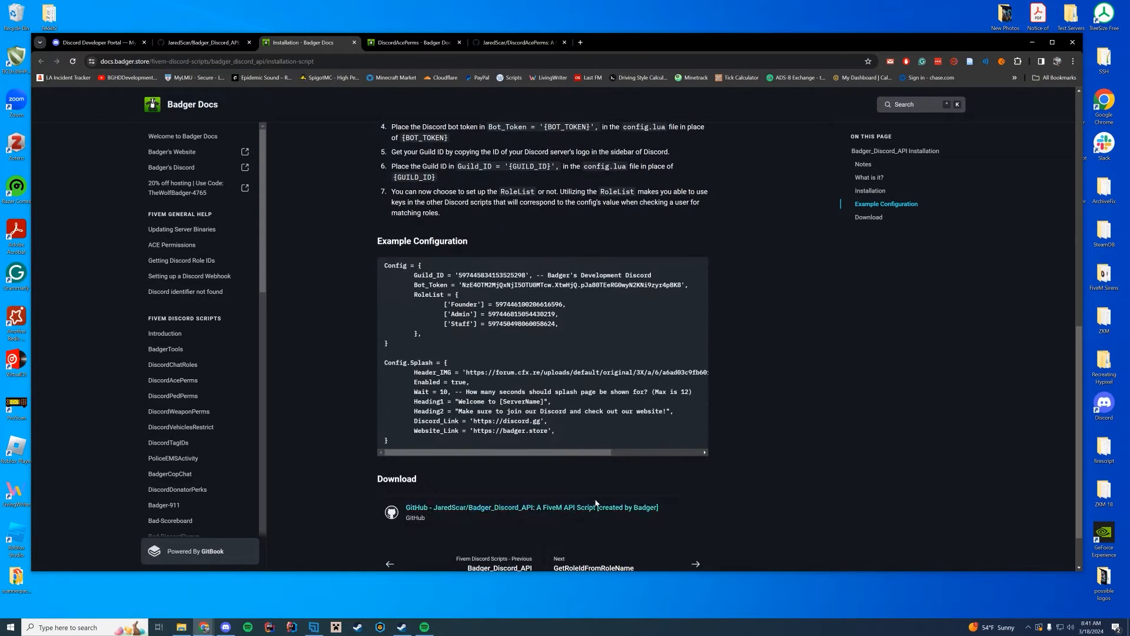
drag(486, 323, 571, 323)
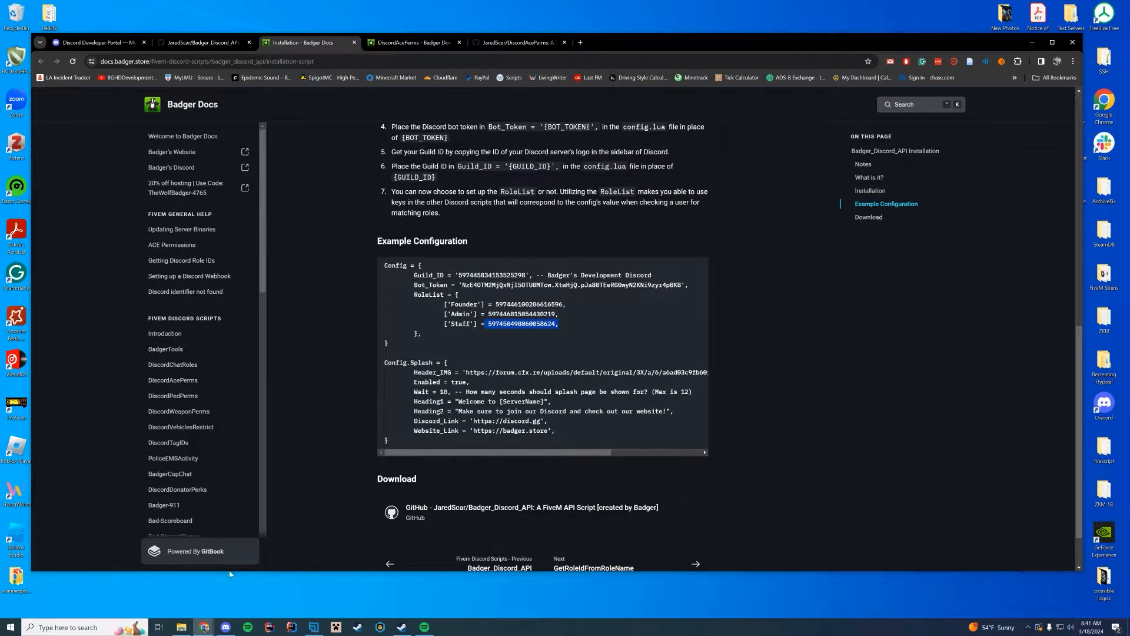
Copy the BGHDDevelopment server's ID in Discord and return to the docs.
click(227, 625)
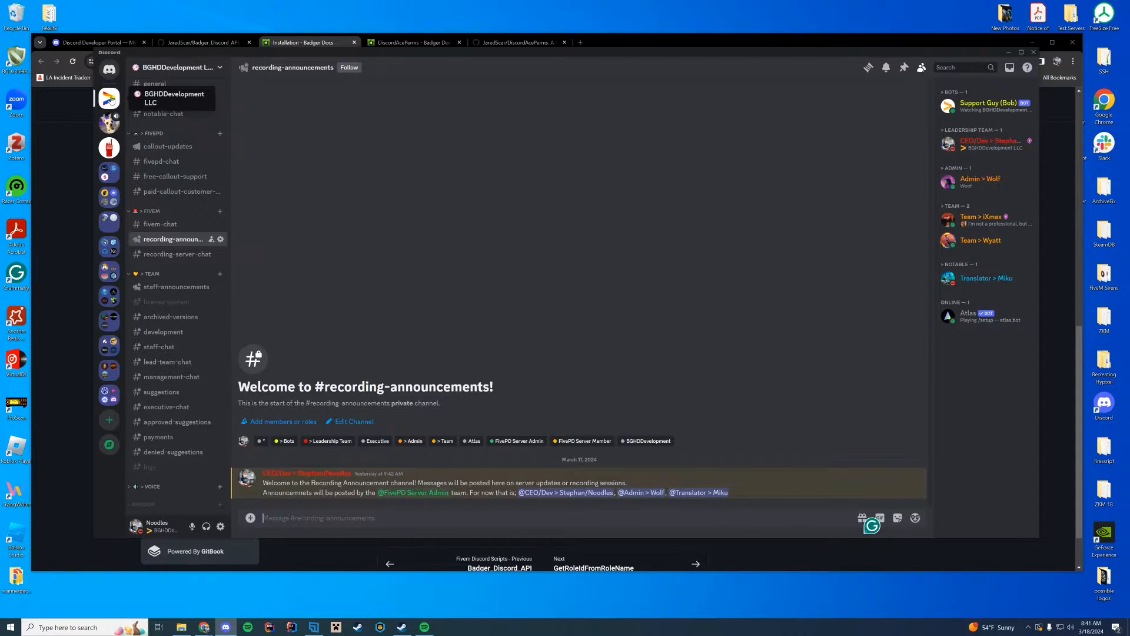
right_click(110, 98)
click(142, 328)
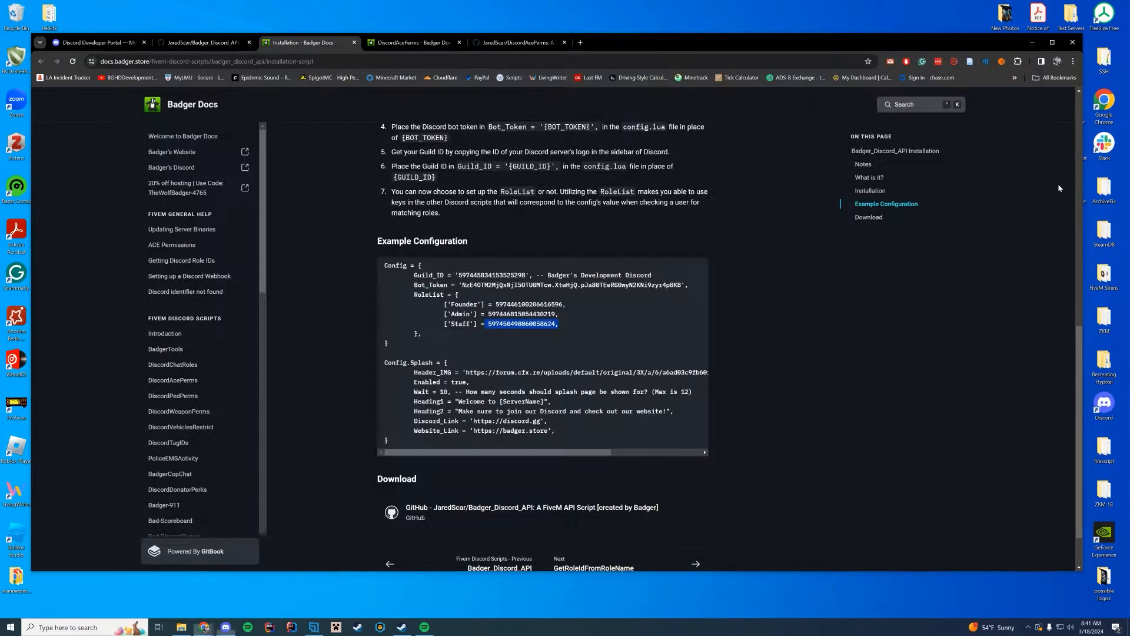
key(alt+Tab)
scroll(732, 292, up, 5)
Download the Badger_Discord_API repository as a ZIP from GitHub and open it in WinRAR.
key(ctrl+shift+Tab)
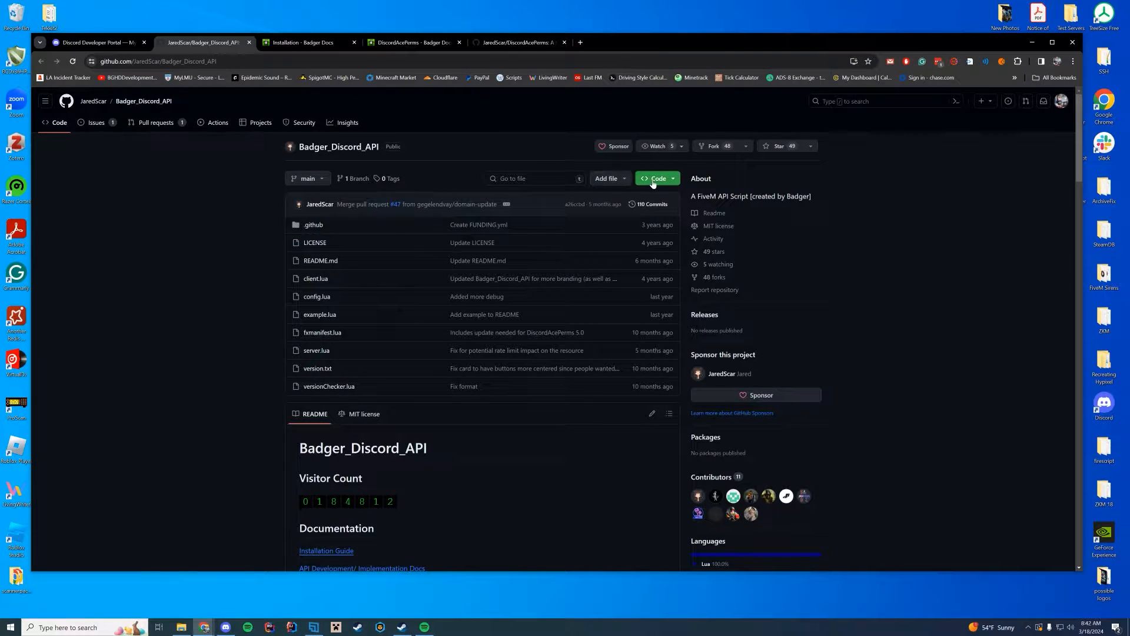
click(654, 179)
click(535, 319)
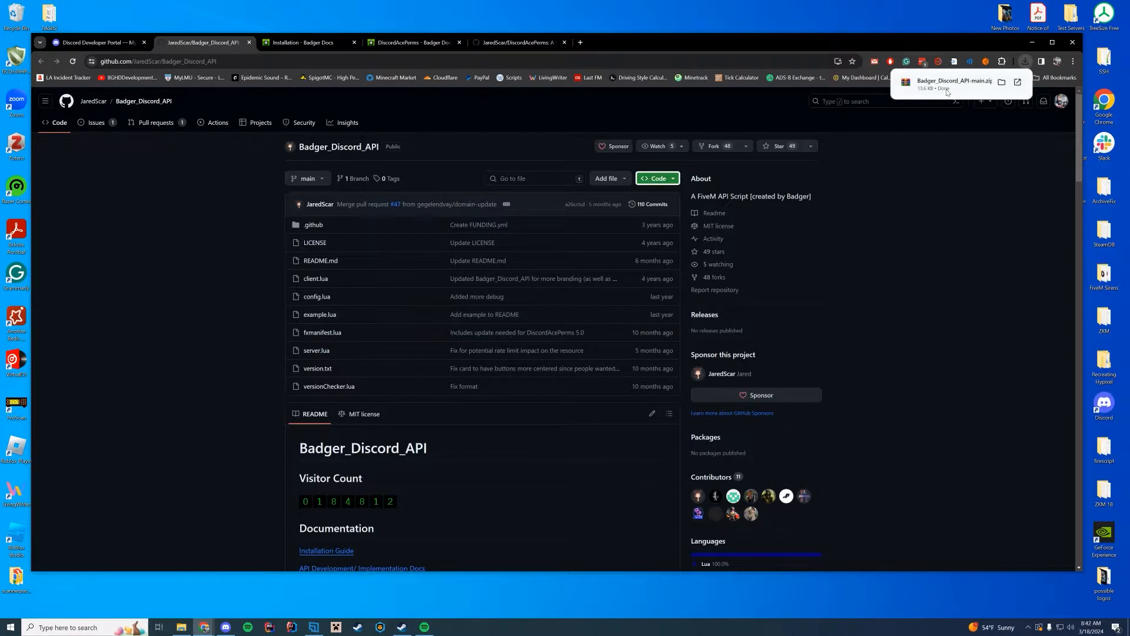
click(946, 83)
click(594, 372)
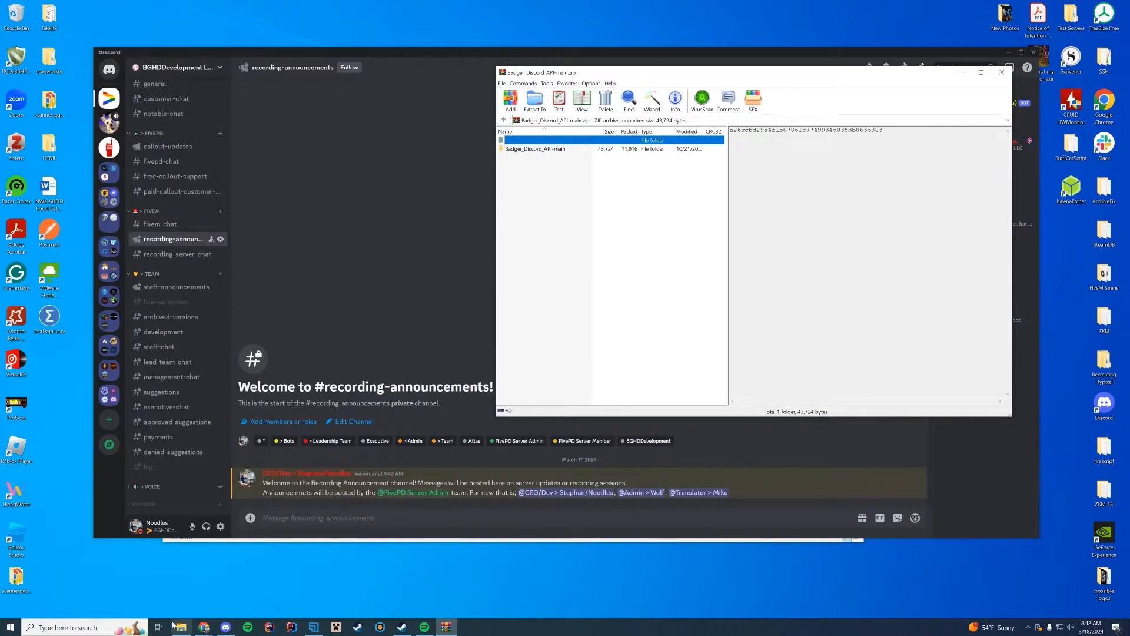
Arrange Explorer and WinRAR side by side and extract Badger_Discord_API-main into the resources folder.
click(180, 627)
drag(482, 308, 356, 157)
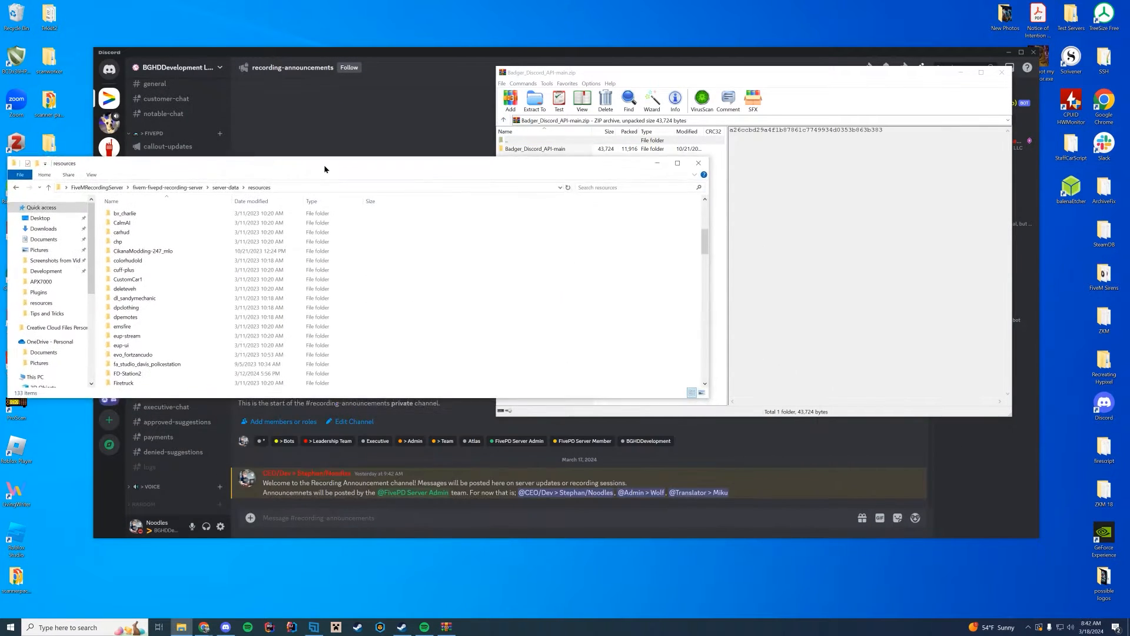
drag(602, 59, 767, 115)
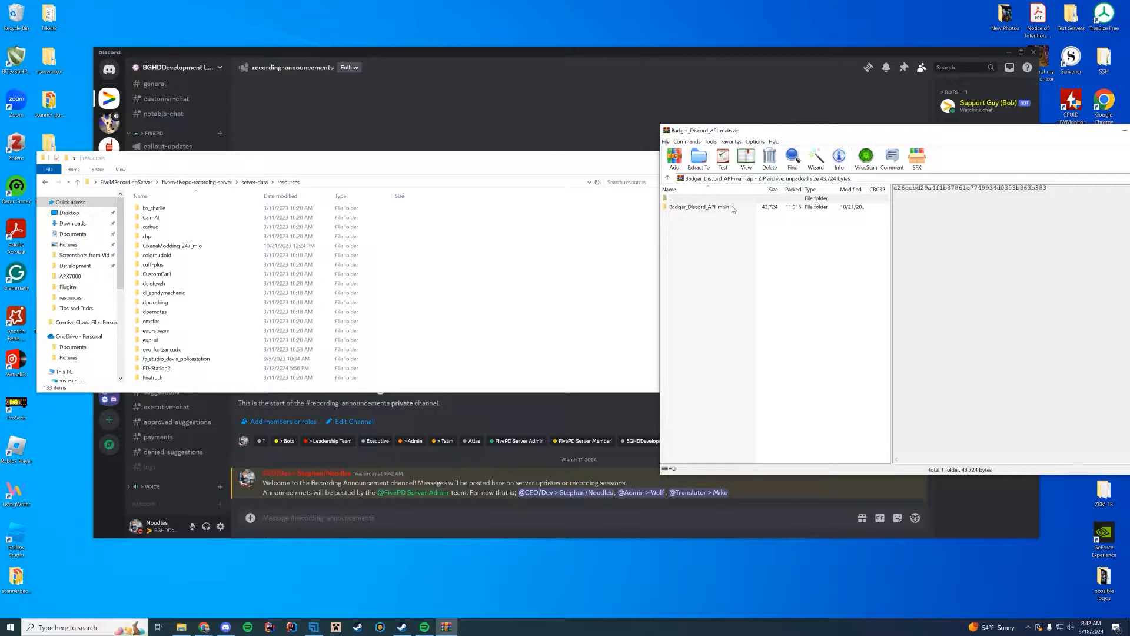
drag(723, 209, 519, 290)
Rename the extracted folder to Badger_Discord_API.
right_click(225, 206)
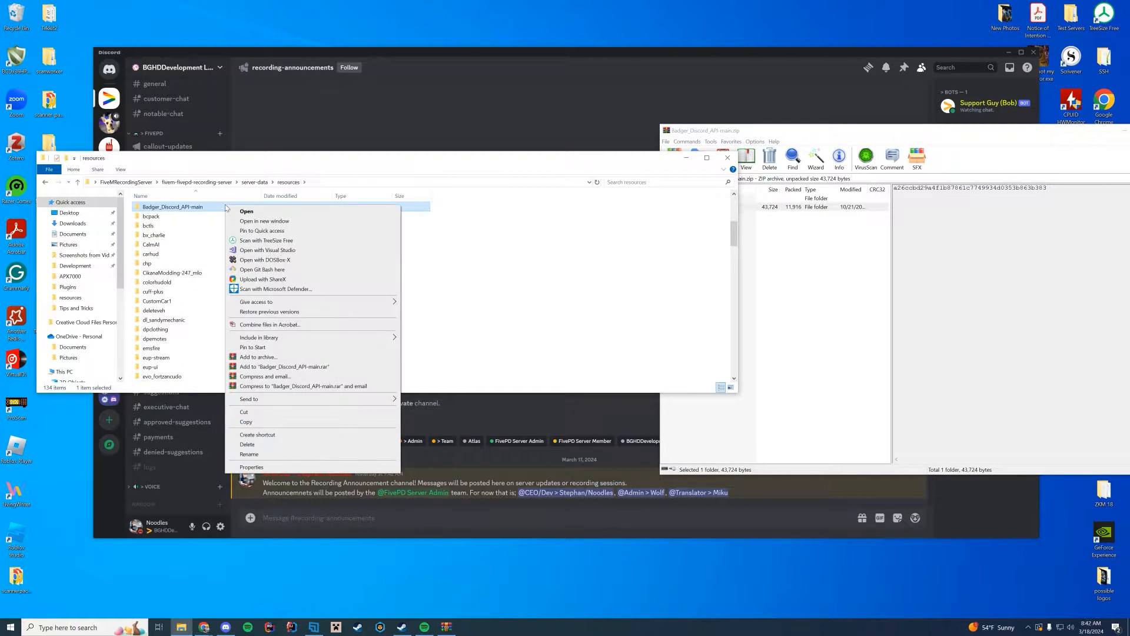
click(269, 461)
key(End)
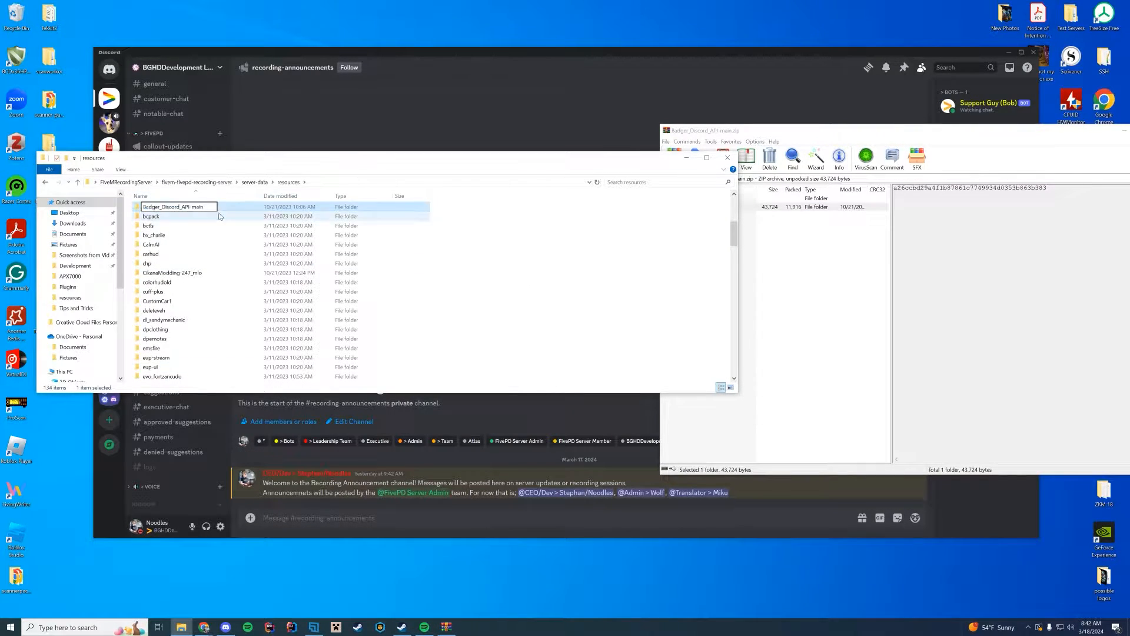
key(BackSpace)
key(BackSpace)
key(BackSpace)
key(Return)
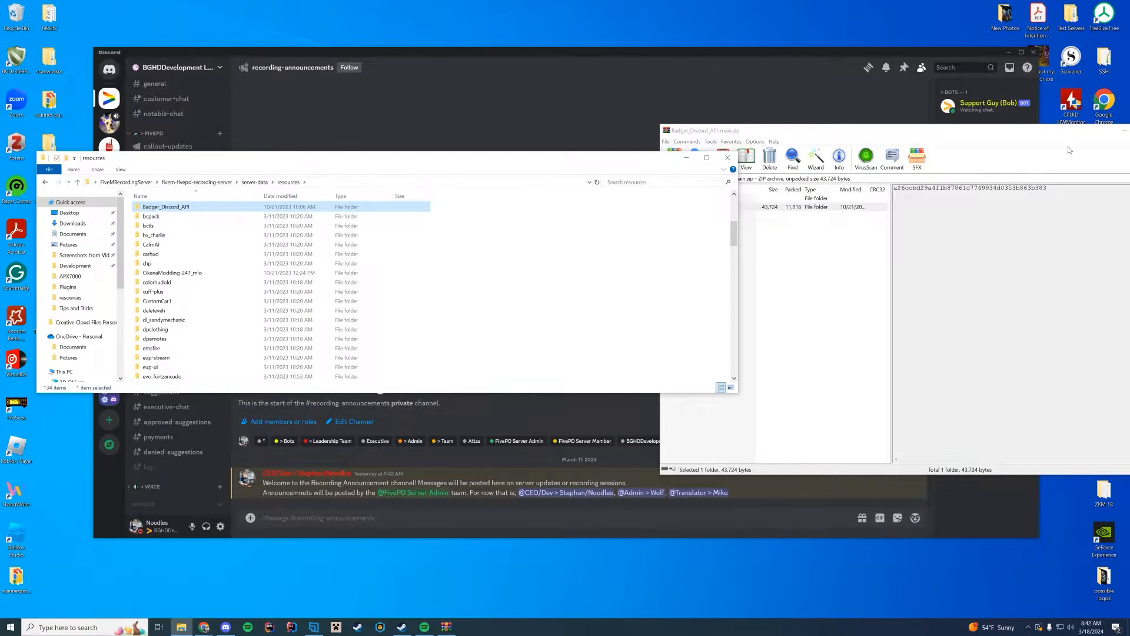
Close WinRAR and open the Badger_Discord_API folder to show its files.
drag(1081, 145, 689, 154)
click(725, 152)
double_click(257, 207)
drag(278, 158, 544, 166)
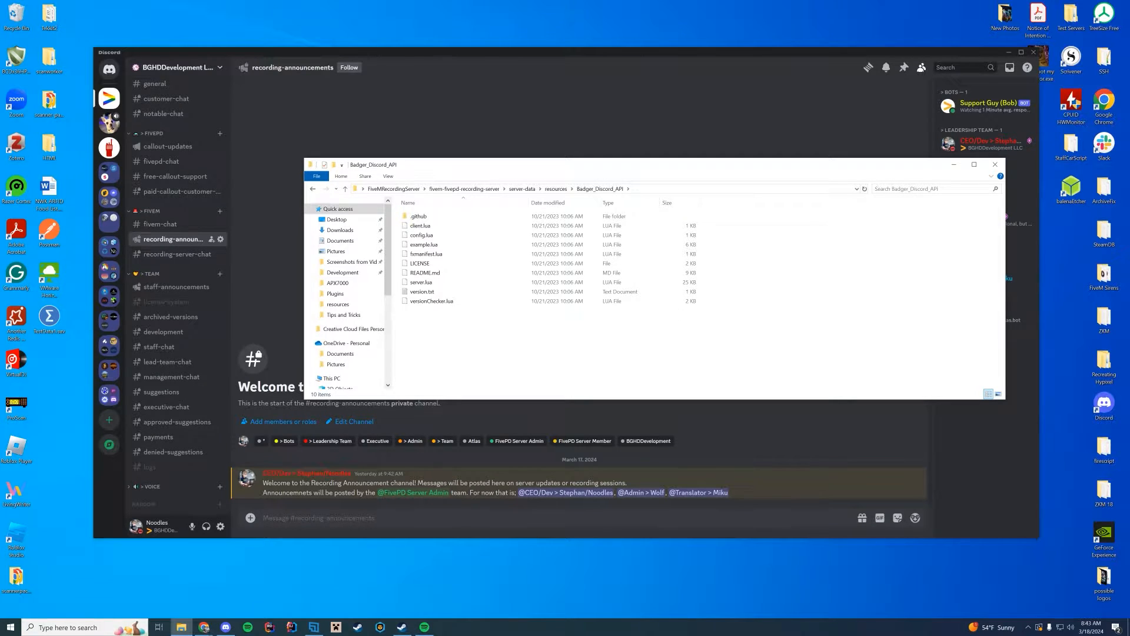
Open README.md in Notepad++, read its guide links and script list, then close it.
right_click(424, 273)
click(486, 323)
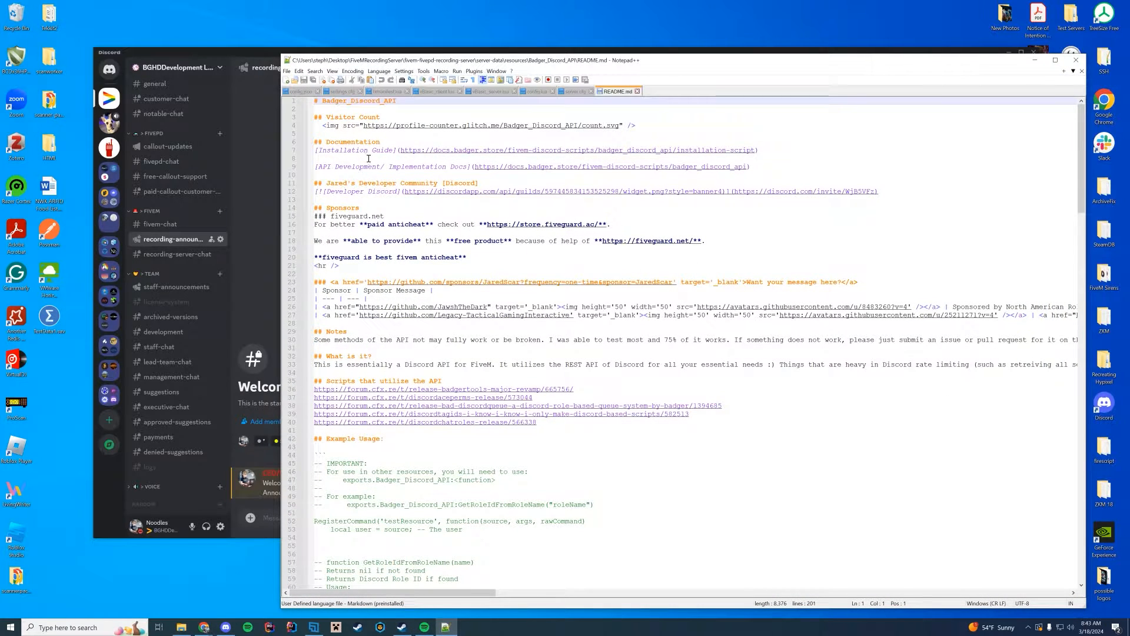
click(784, 148)
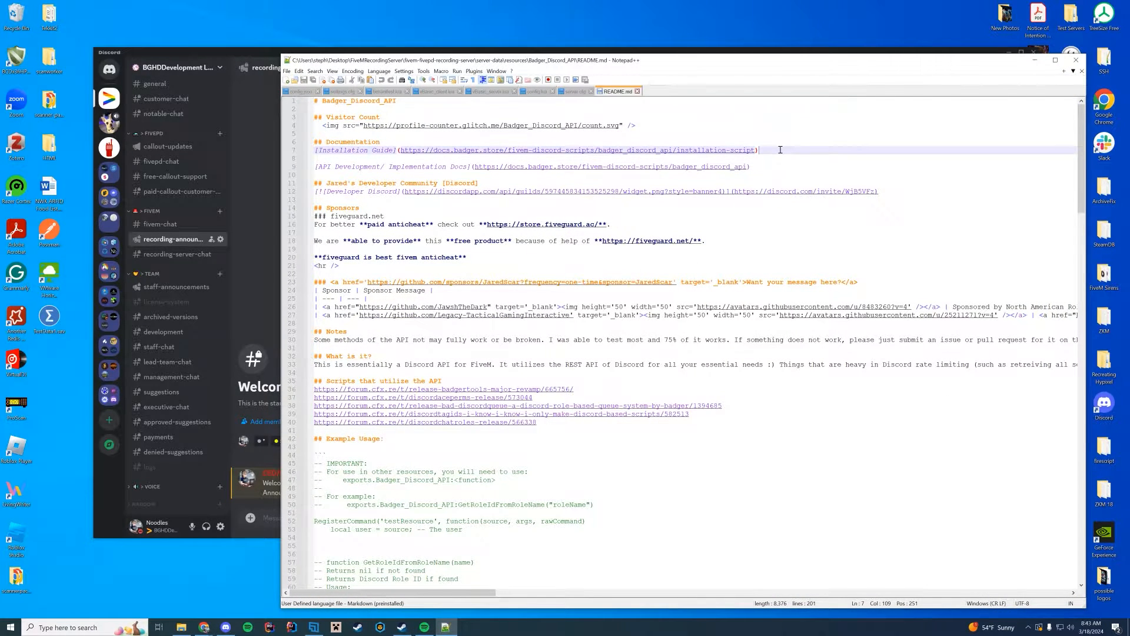
click(769, 167)
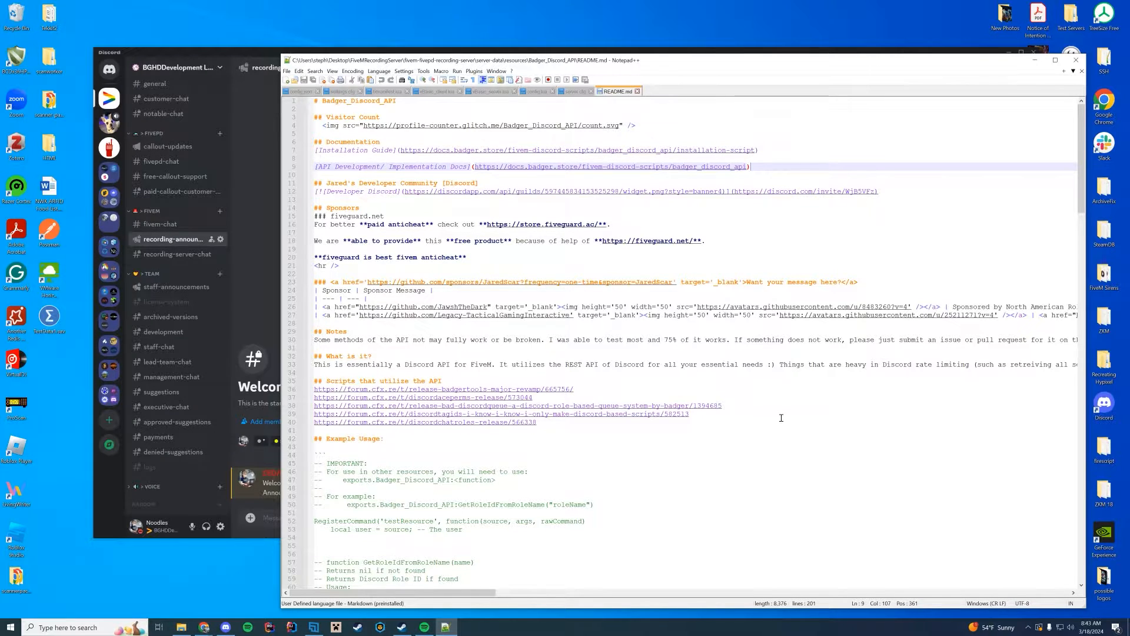
drag(617, 430, 314, 388)
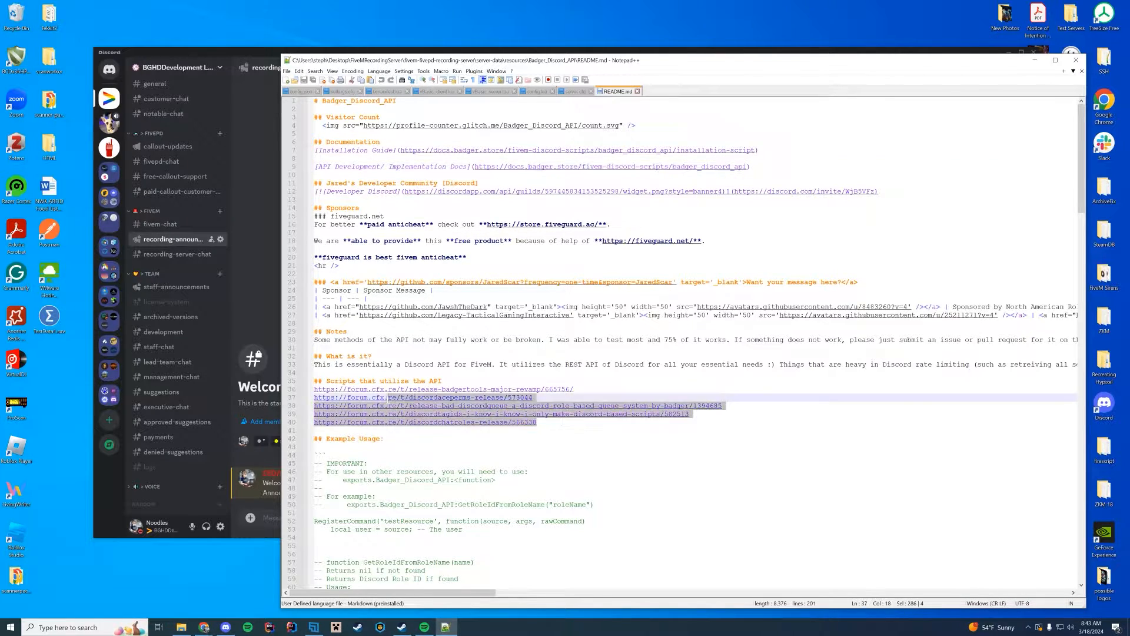
click(501, 375)
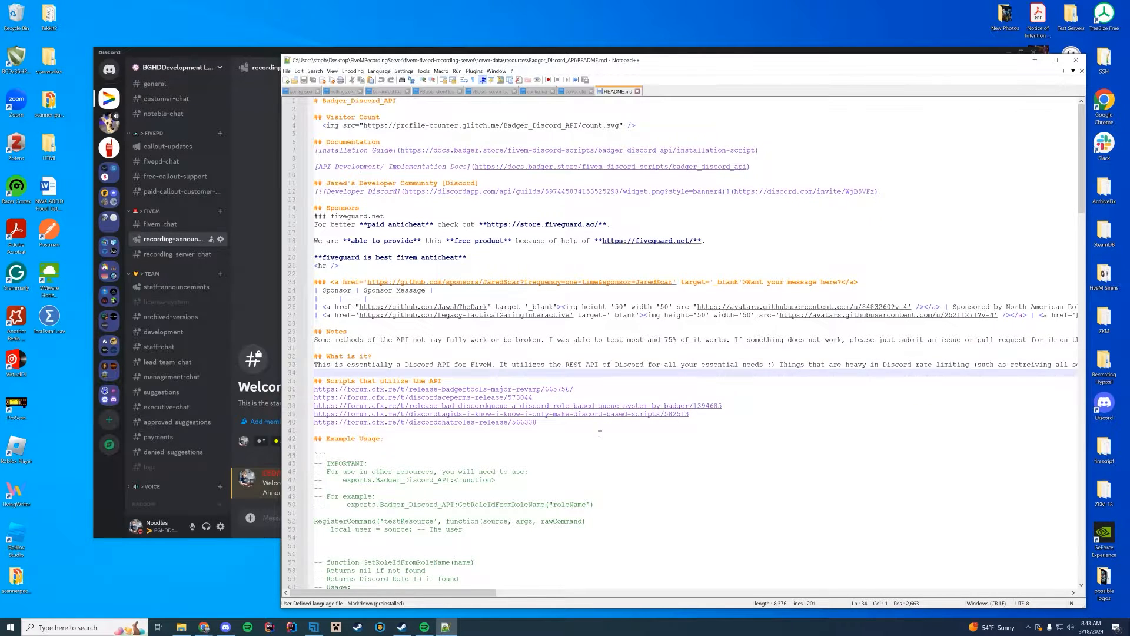
scroll(512, 393, down, 5)
scroll(565, 406, down, 5)
scroll(601, 414, down, 4)
scroll(603, 414, down, 7)
scroll(603, 413, down, 5)
scroll(603, 414, down, 5)
scroll(603, 413, down, 5)
scroll(602, 413, down, 4)
scroll(604, 414, down, 4)
scroll(603, 413, down, 3)
scroll(604, 414, down, 3)
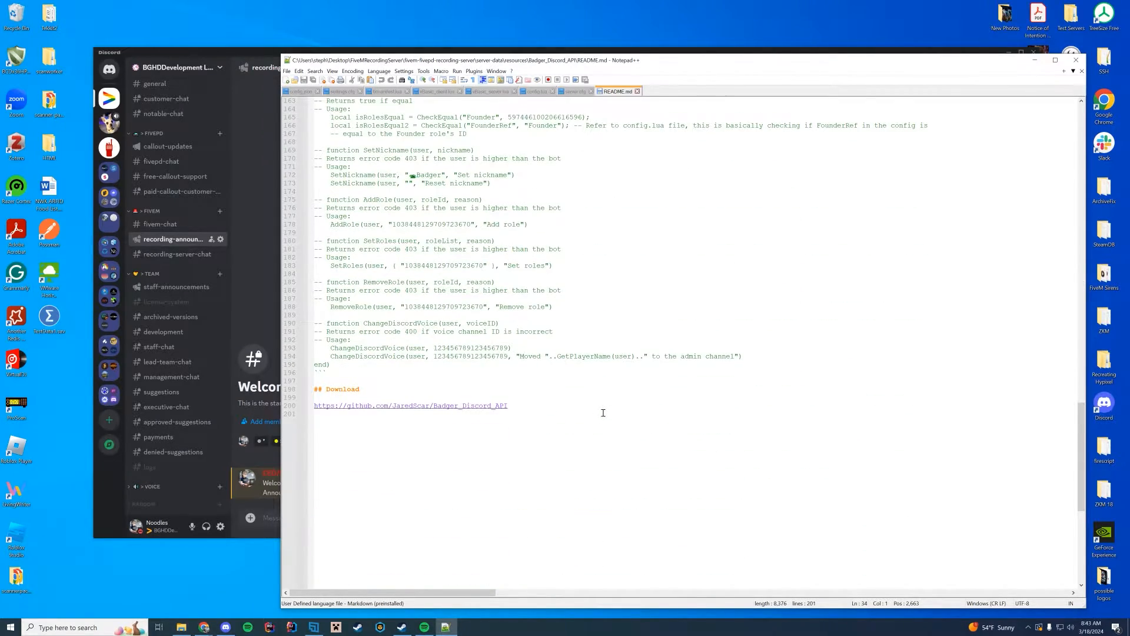
click(1074, 60)
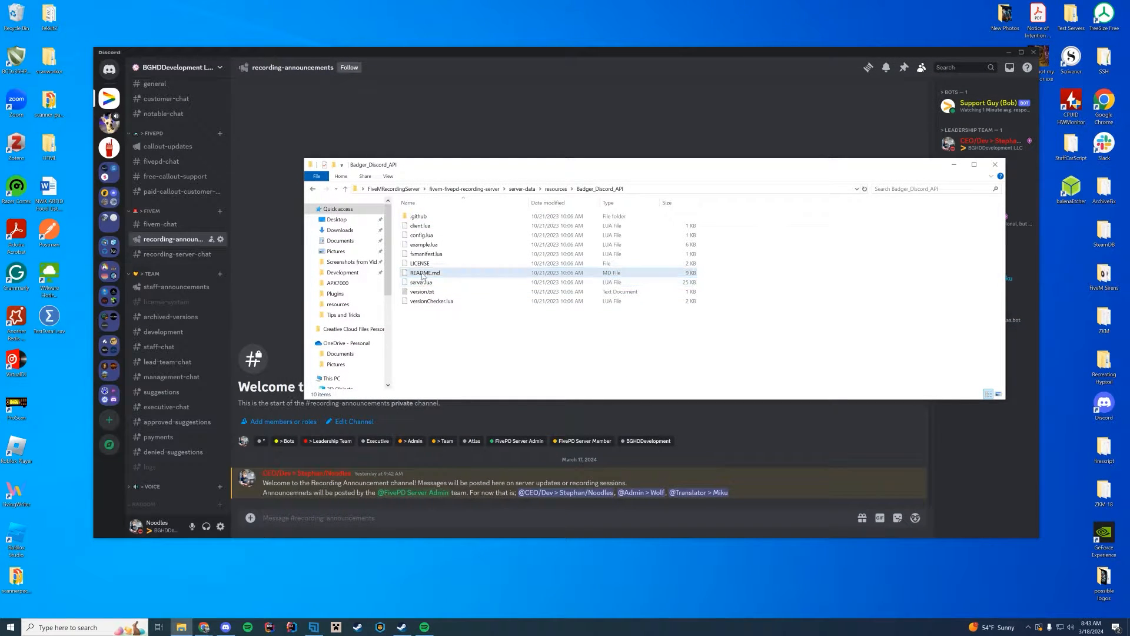
Open config.lua in Notepad++, look over the Guilds and Bot_Token settings, then bring Discord forward.
right_click(422, 235)
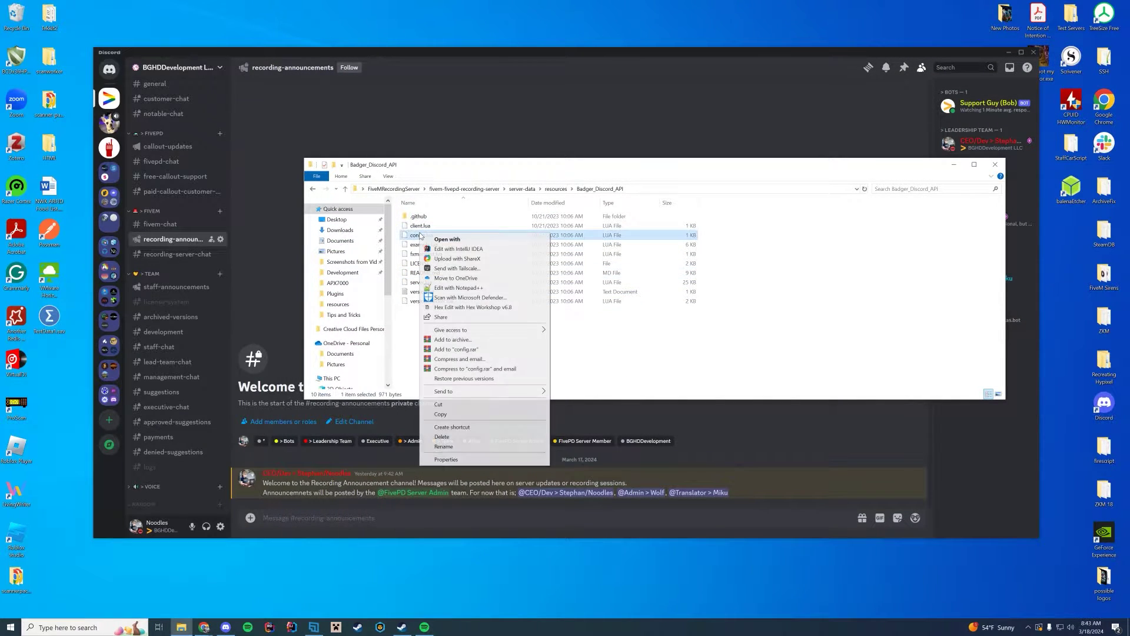
click(459, 282)
drag(466, 62, 288, 48)
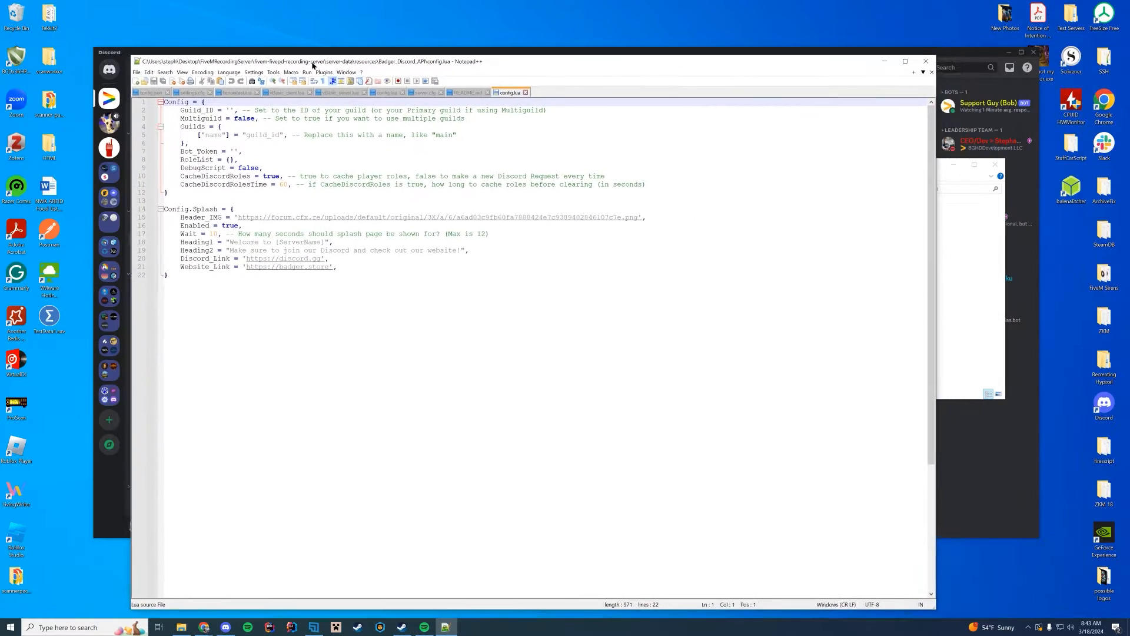
click(179, 112)
click(252, 119)
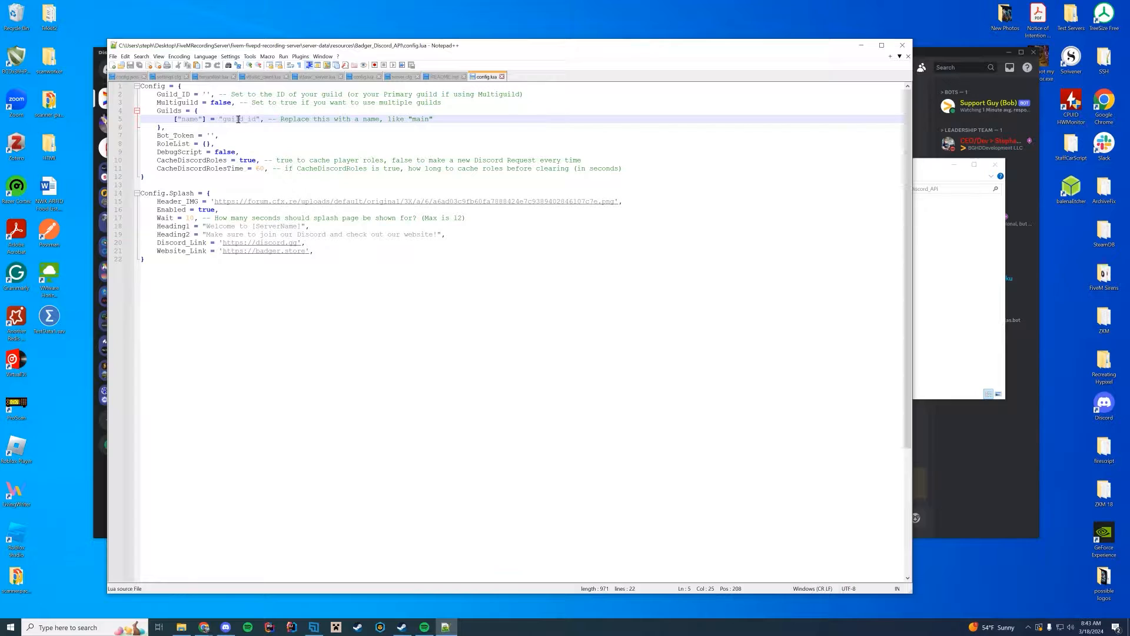
click(254, 133)
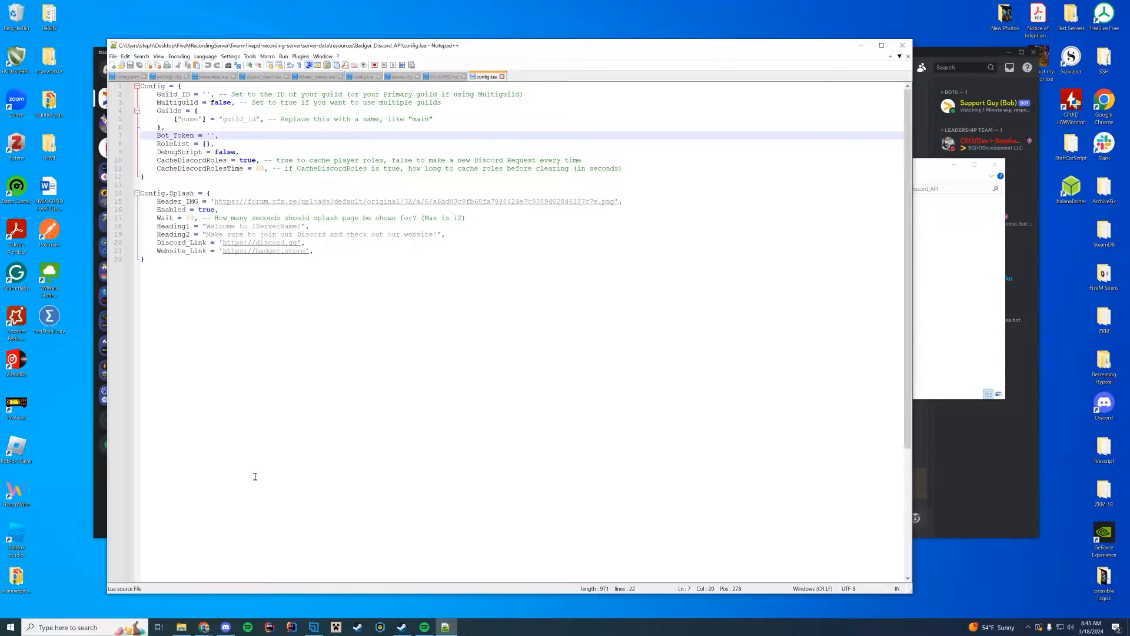
click(226, 627)
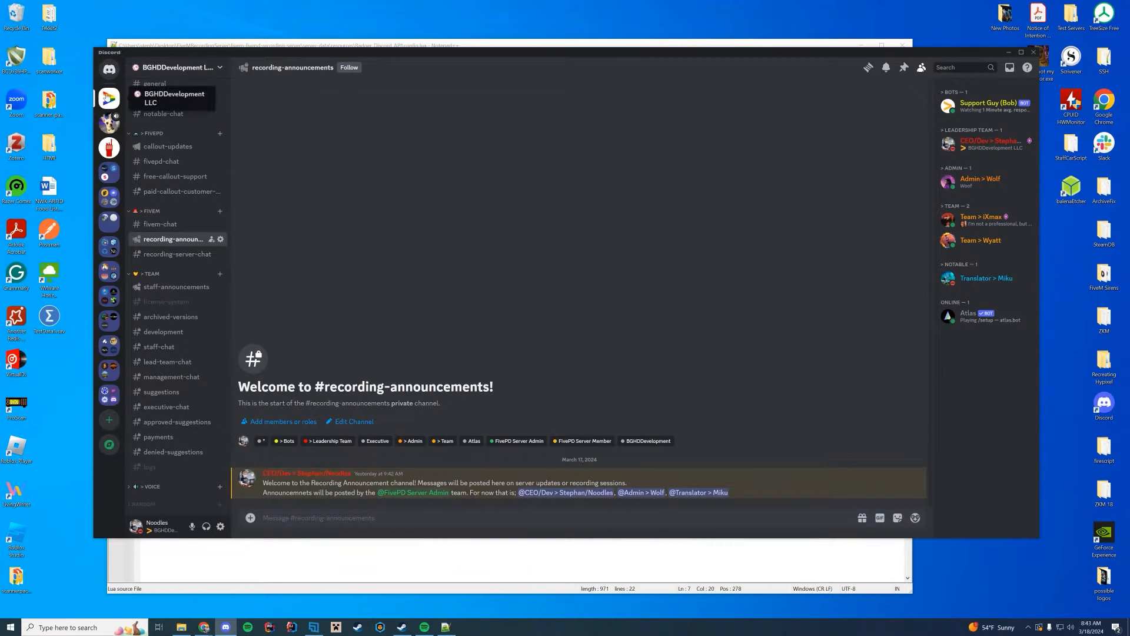
Confirm Developer Mode is on in Discord's Advanced user settings.
click(176, 67)
click(529, 221)
click(220, 527)
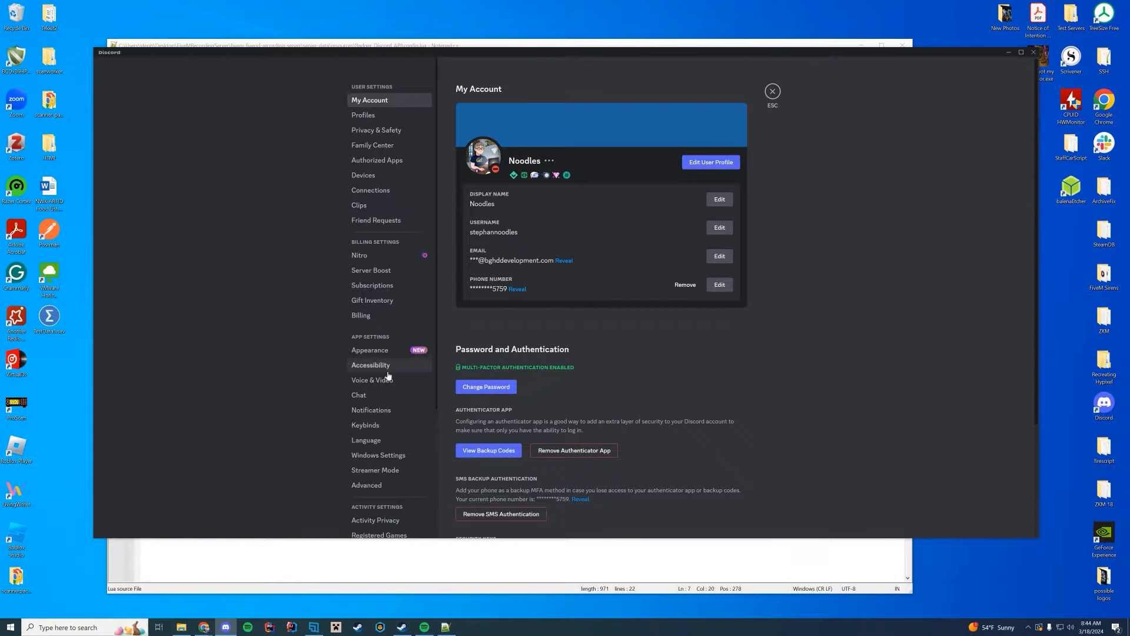
scroll(388, 380, down, 3)
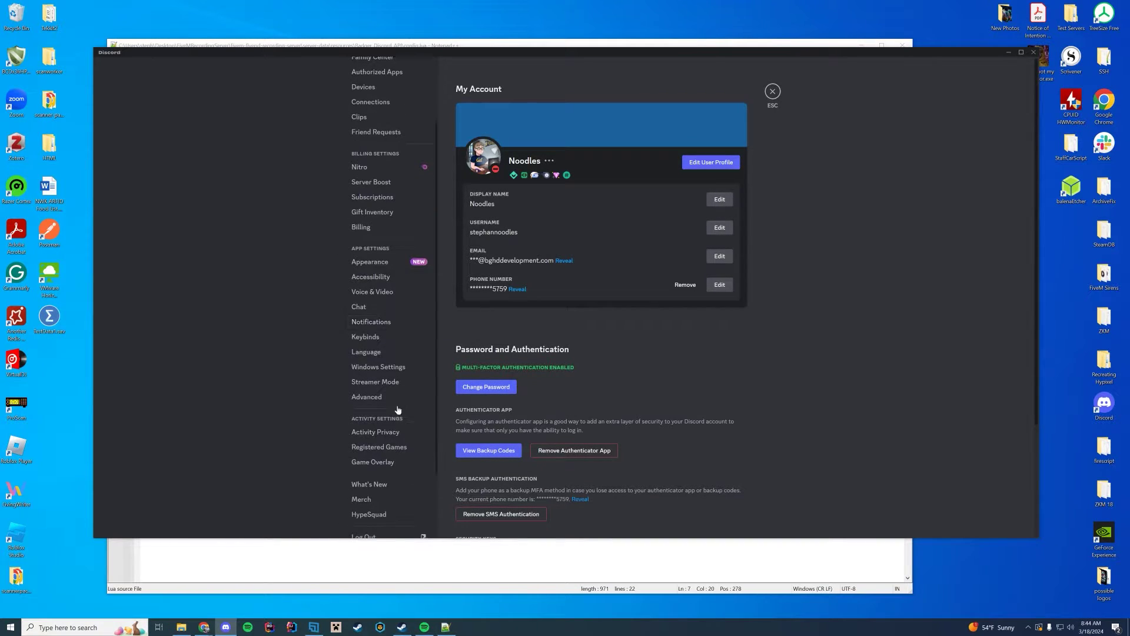
click(367, 396)
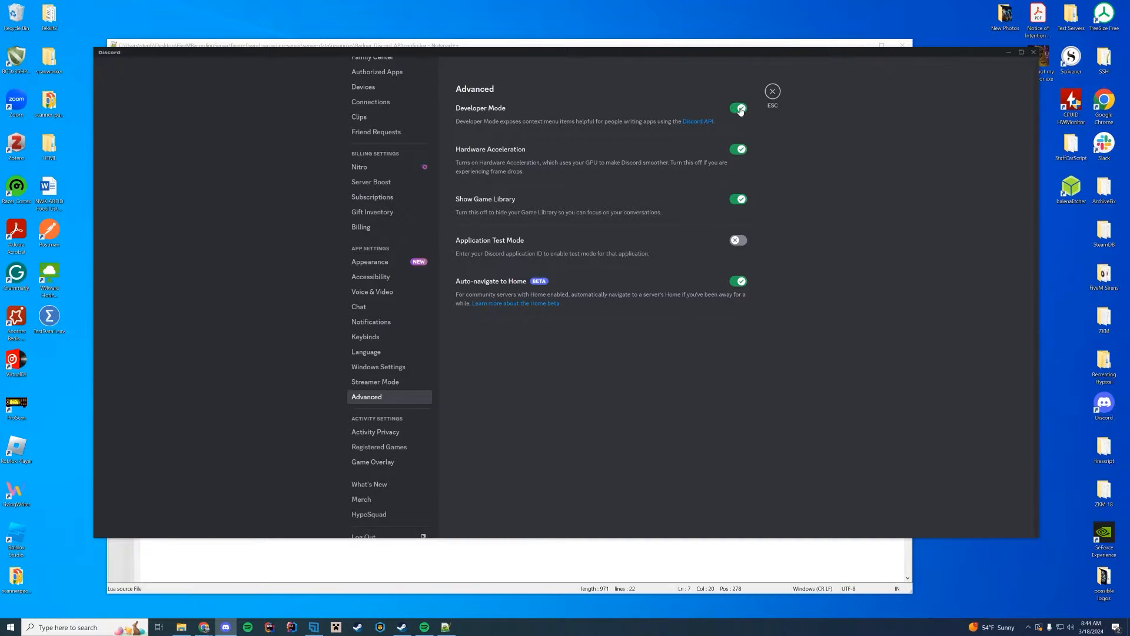
click(773, 90)
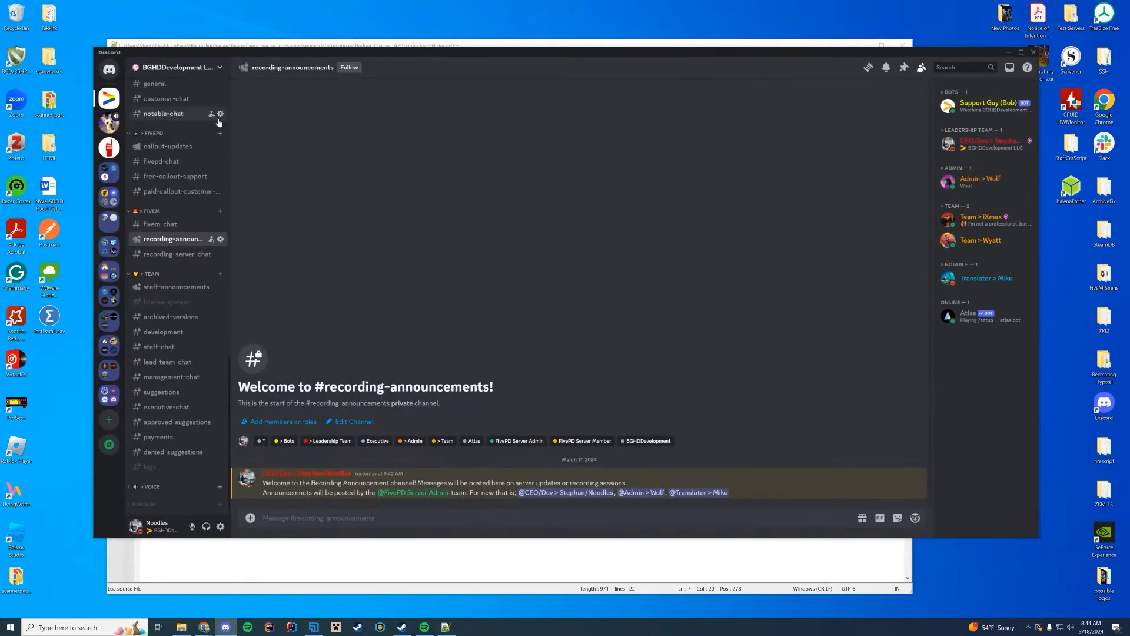
Copy the BGHDDevelopment server's ID and return to config.lua.
right_click(109, 97)
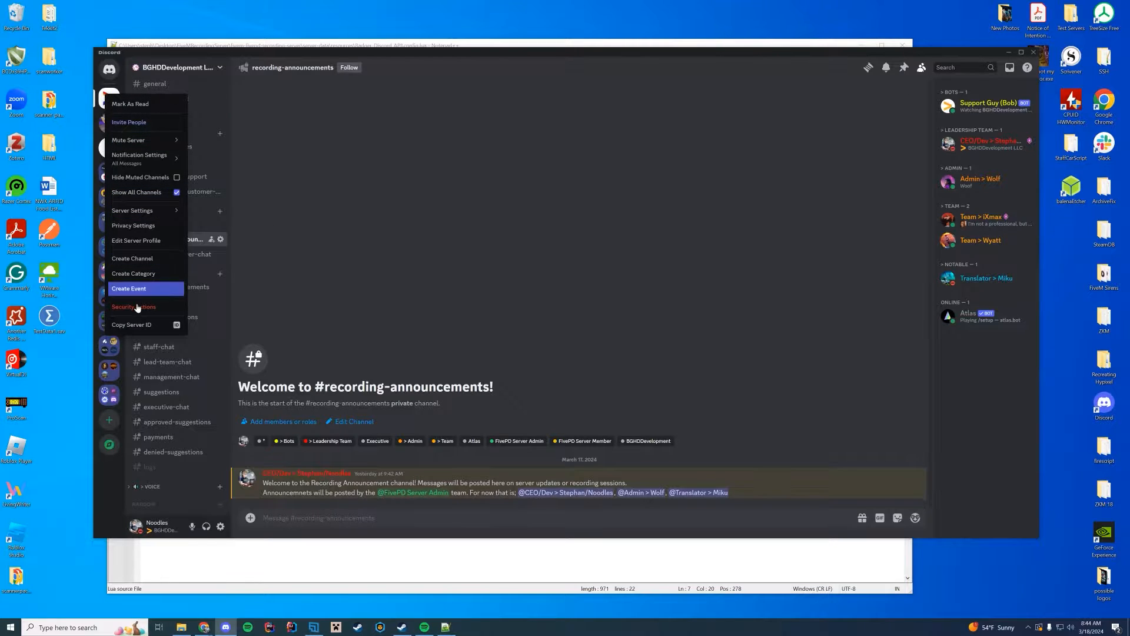
click(142, 325)
key(alt+Tab)
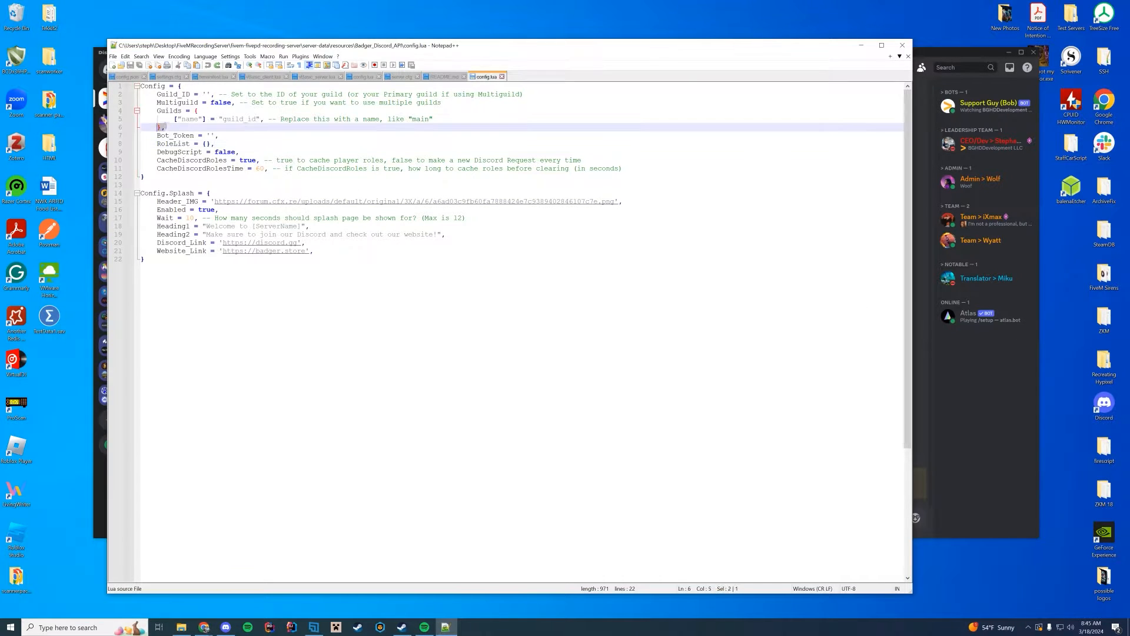
Review the MultiGuild and Guilds name/guild_id settings on lines 2–6.
drag(166, 127, 155, 94)
double_click(176, 102)
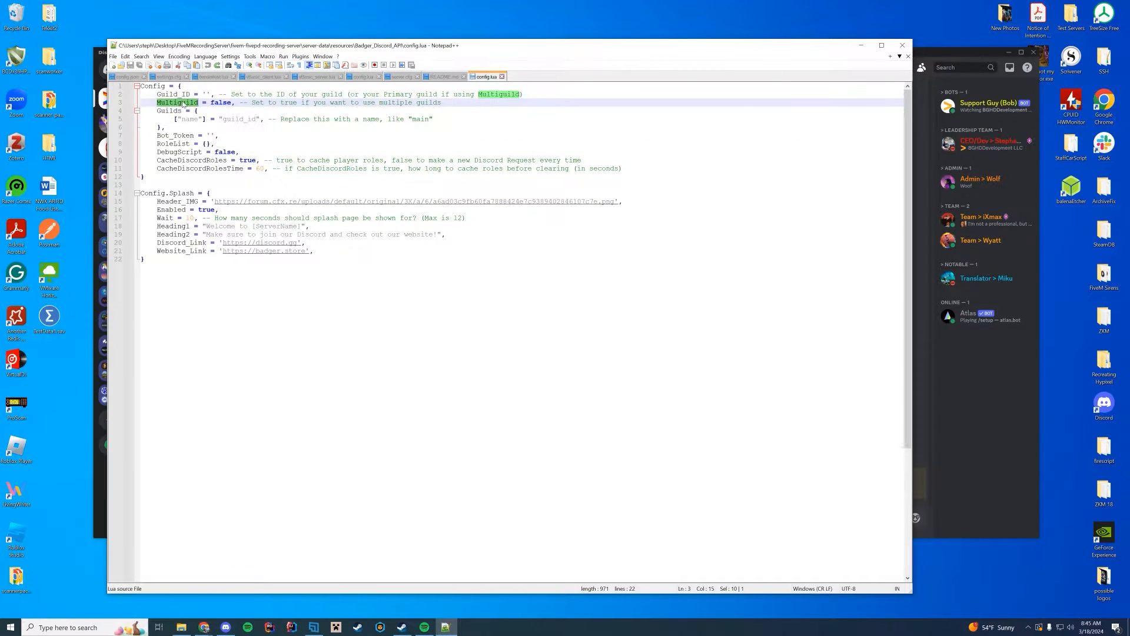
click(250, 113)
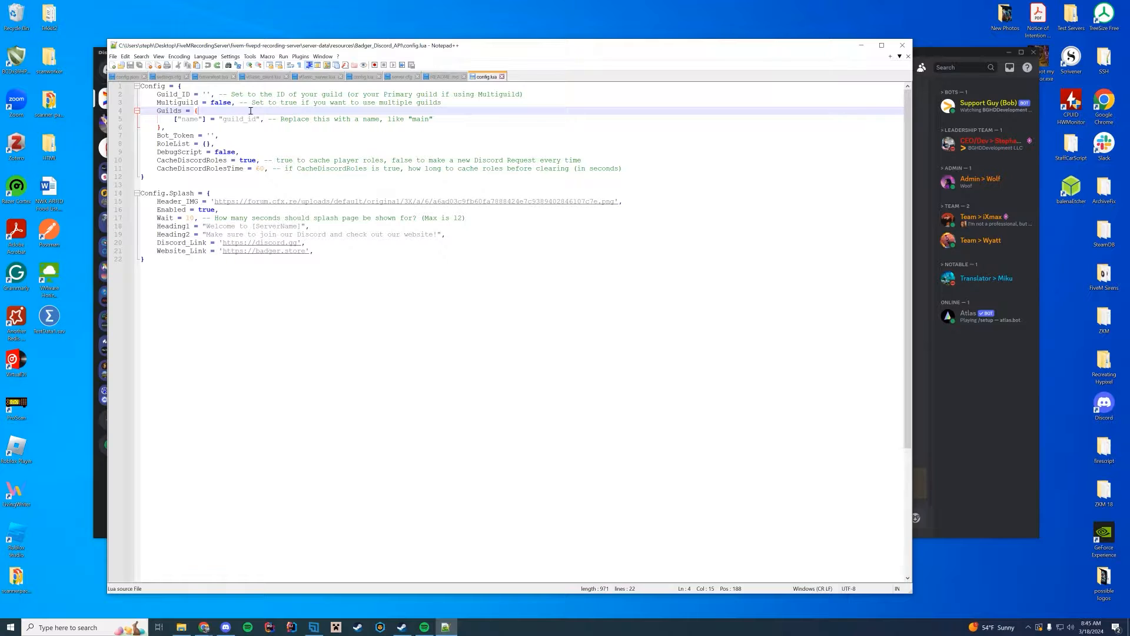
double_click(189, 118)
double_click(238, 118)
click(220, 111)
Paste the copied Discord server ID into the Guild_ID value on line 2.
click(208, 93)
key(ctrl+v)
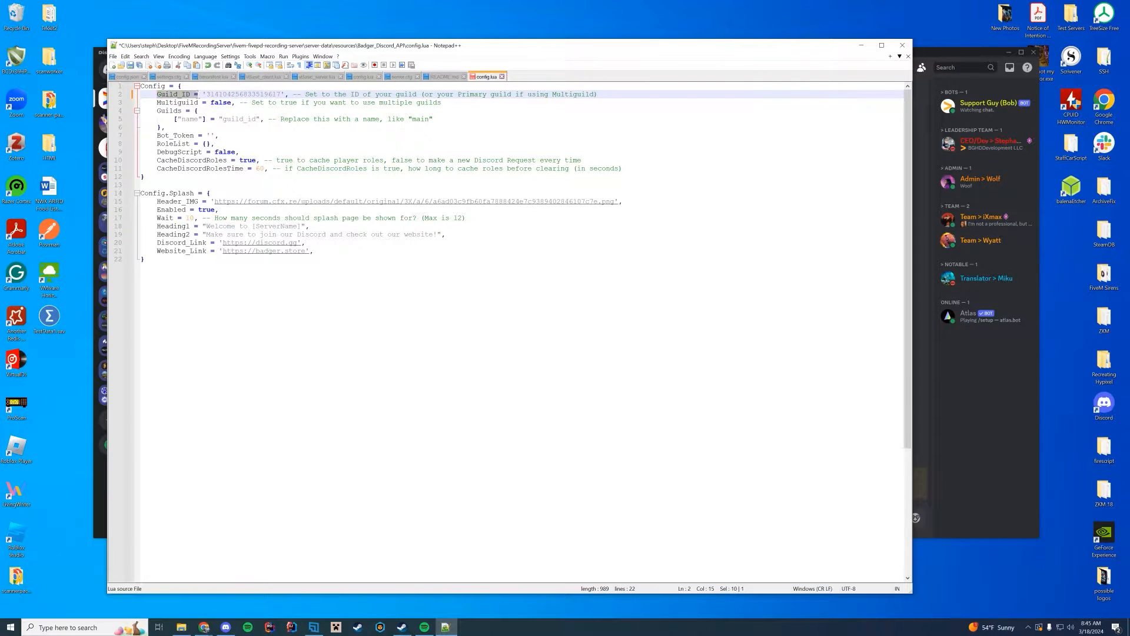
double_click(176, 94)
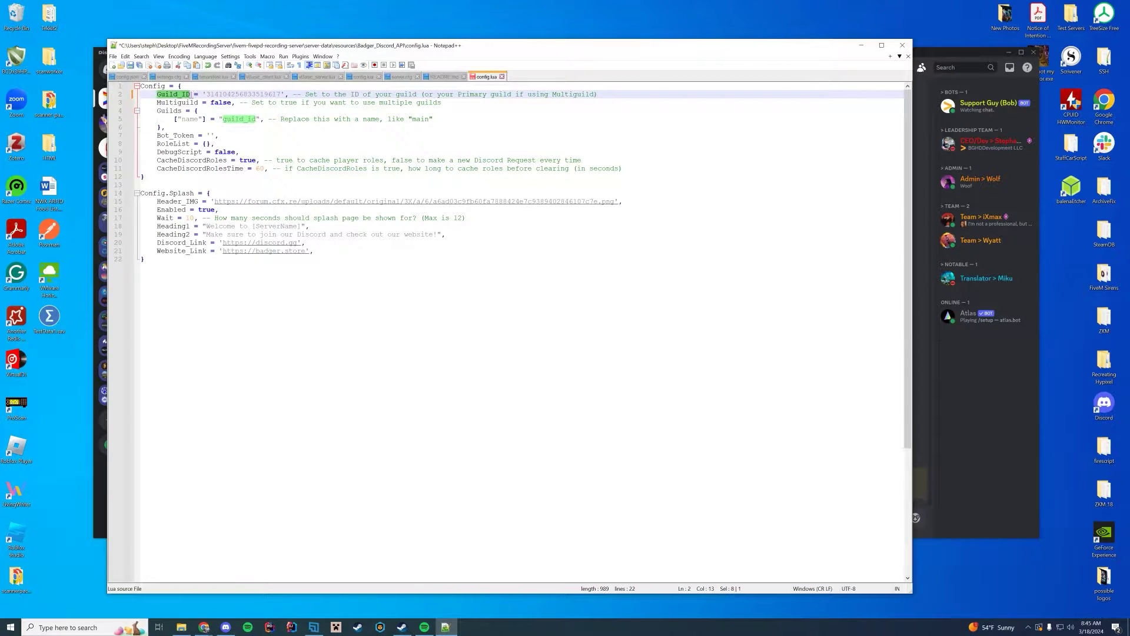
click(618, 93)
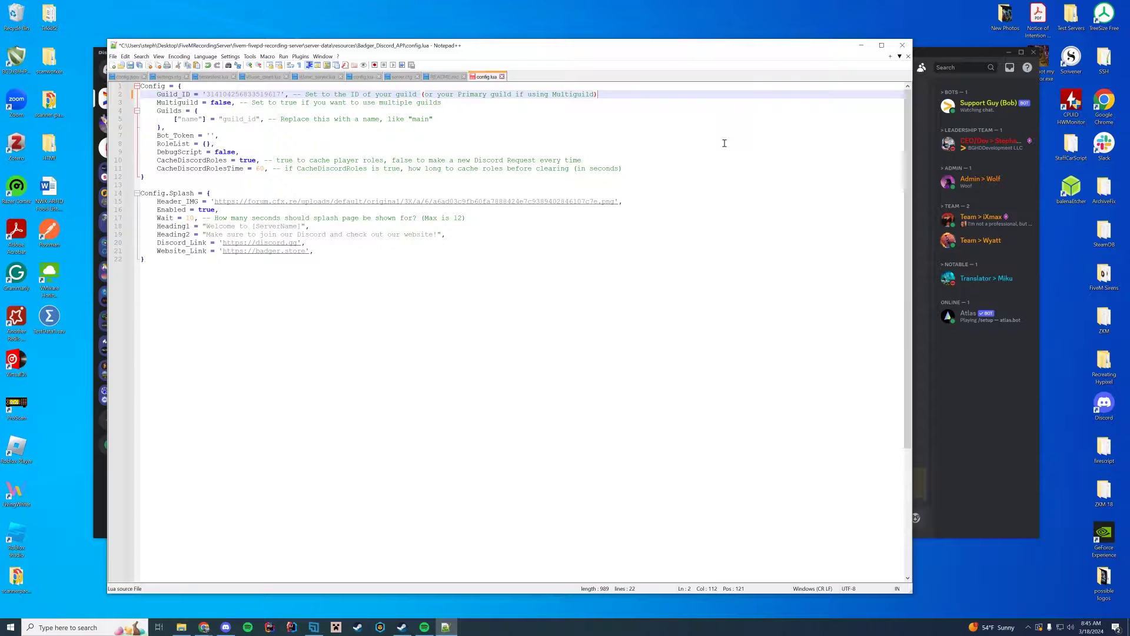
Review the DebugScript, CacheDiscordRoles and role cache time settings.
double_click(226, 151)
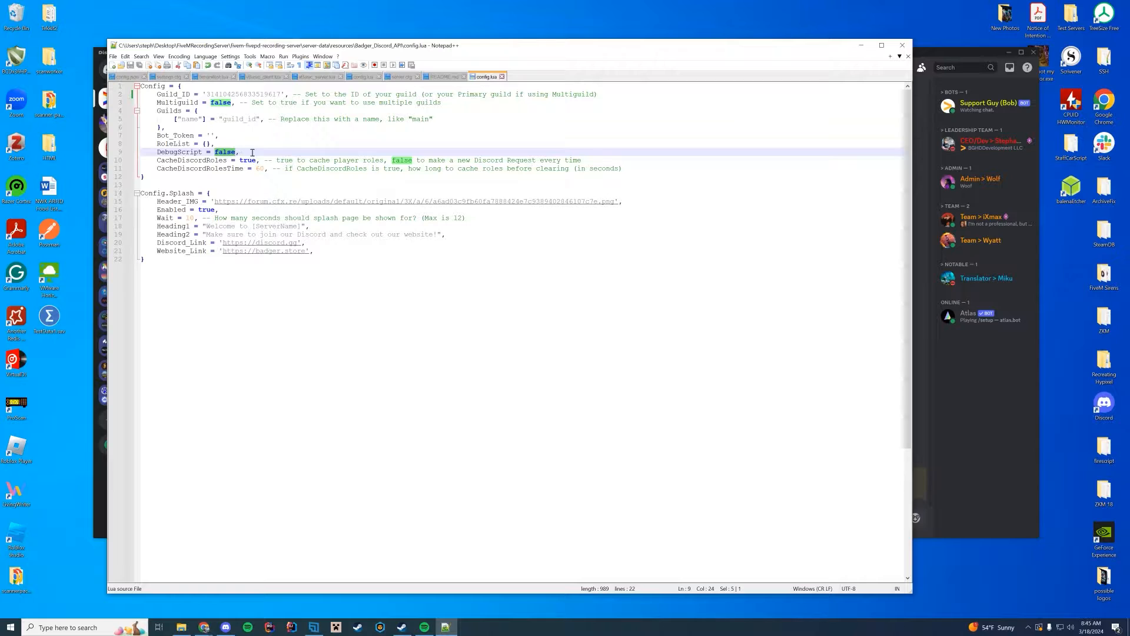
double_click(250, 160)
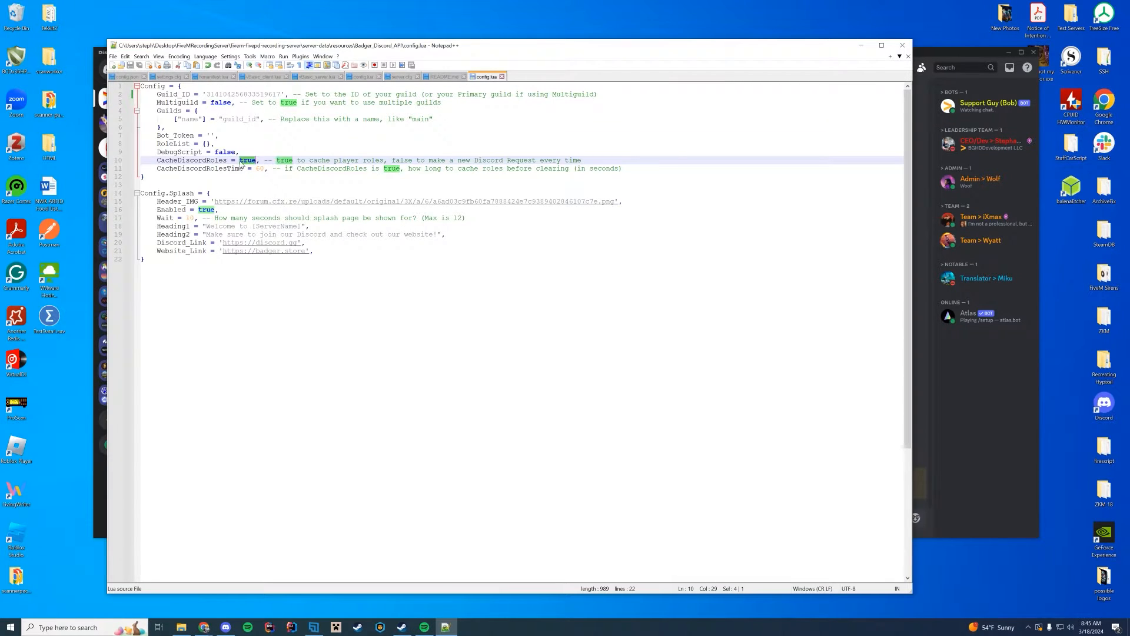
double_click(262, 169)
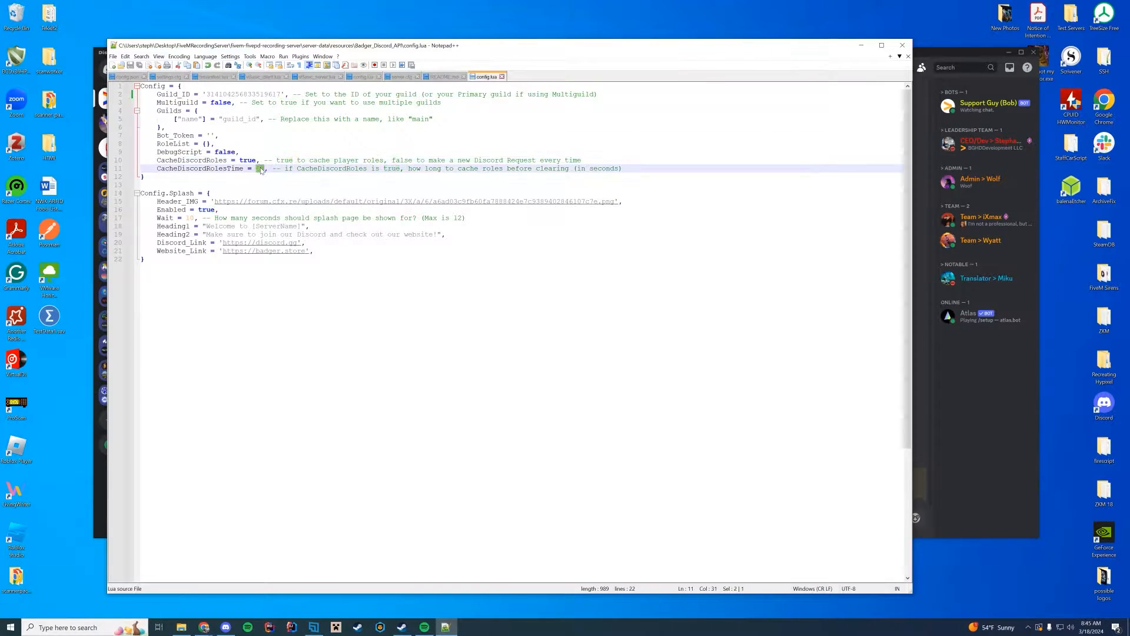
click(303, 176)
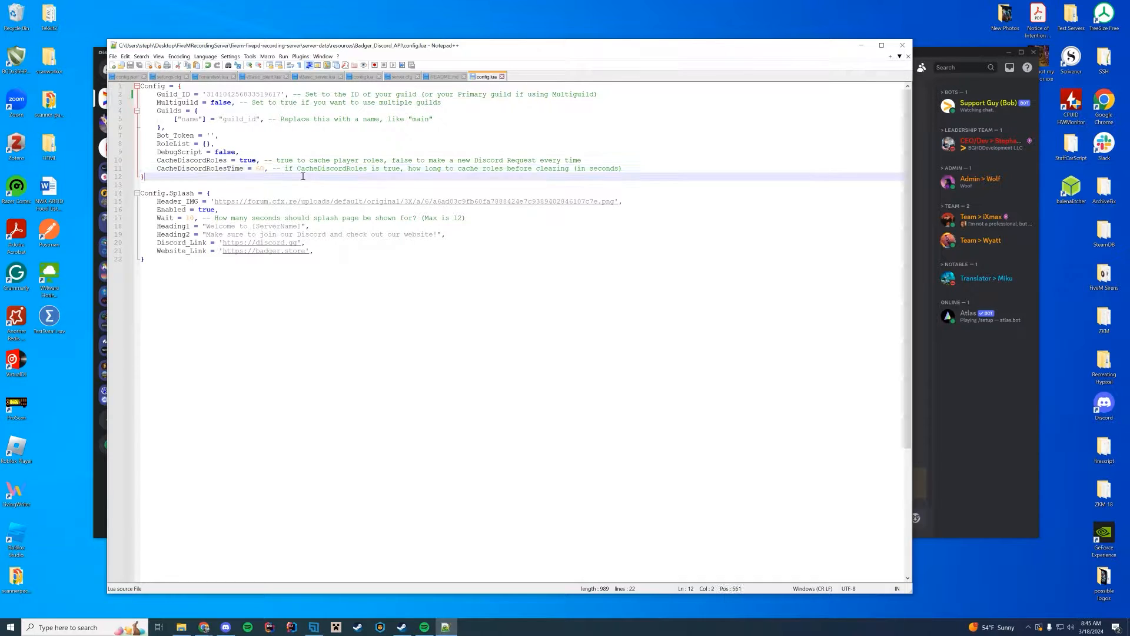
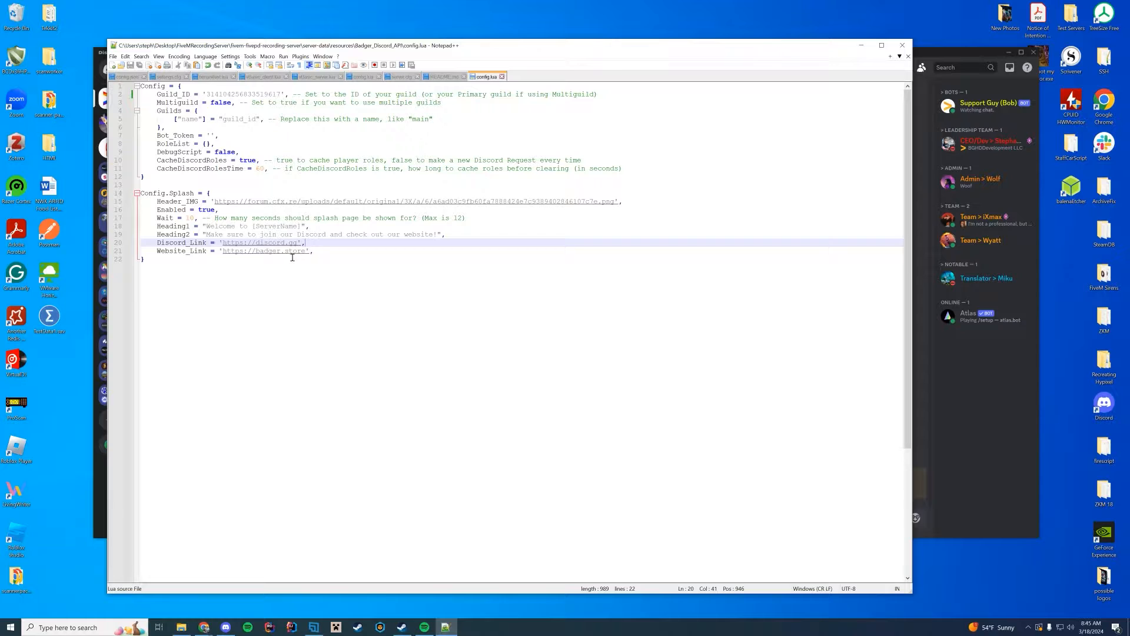
Place the cursor on the Bot_Token line, then minimize Notepad++ to reveal Discord.
click(202, 211)
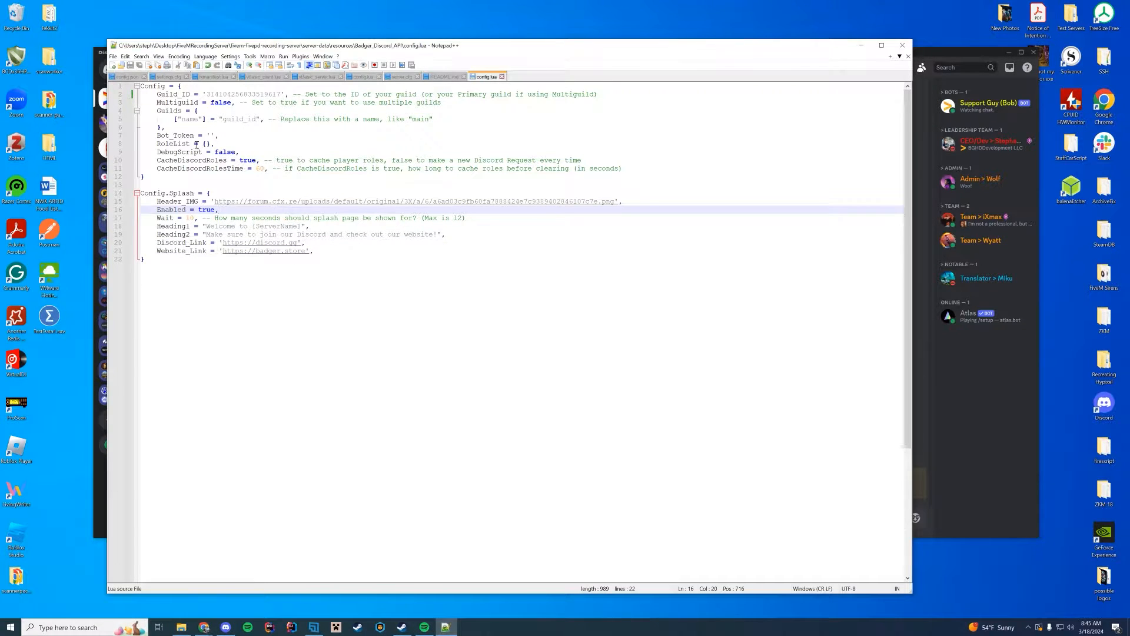
click(222, 136)
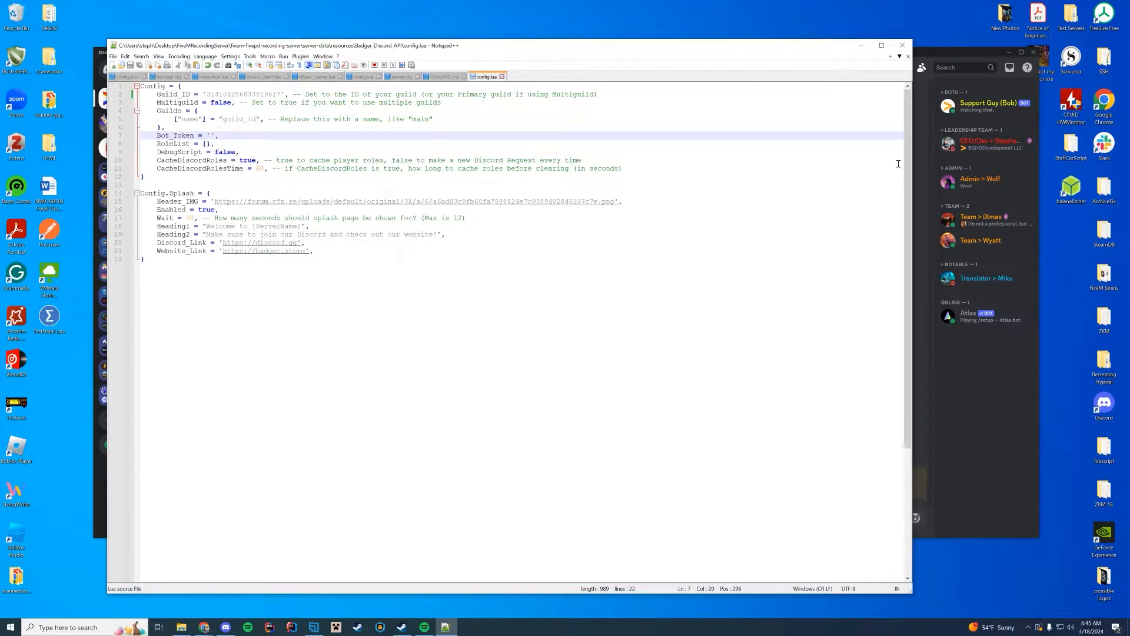
click(861, 46)
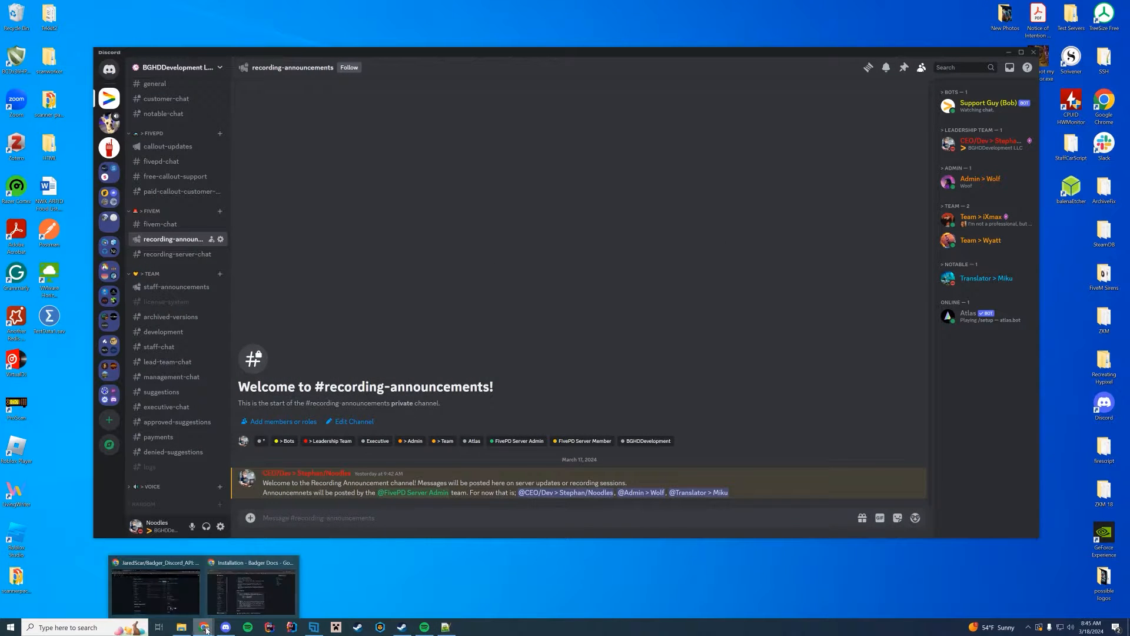
Start a new application named 'FiveM Recording Server' with a capital R in Recording.
click(205, 626)
click(89, 43)
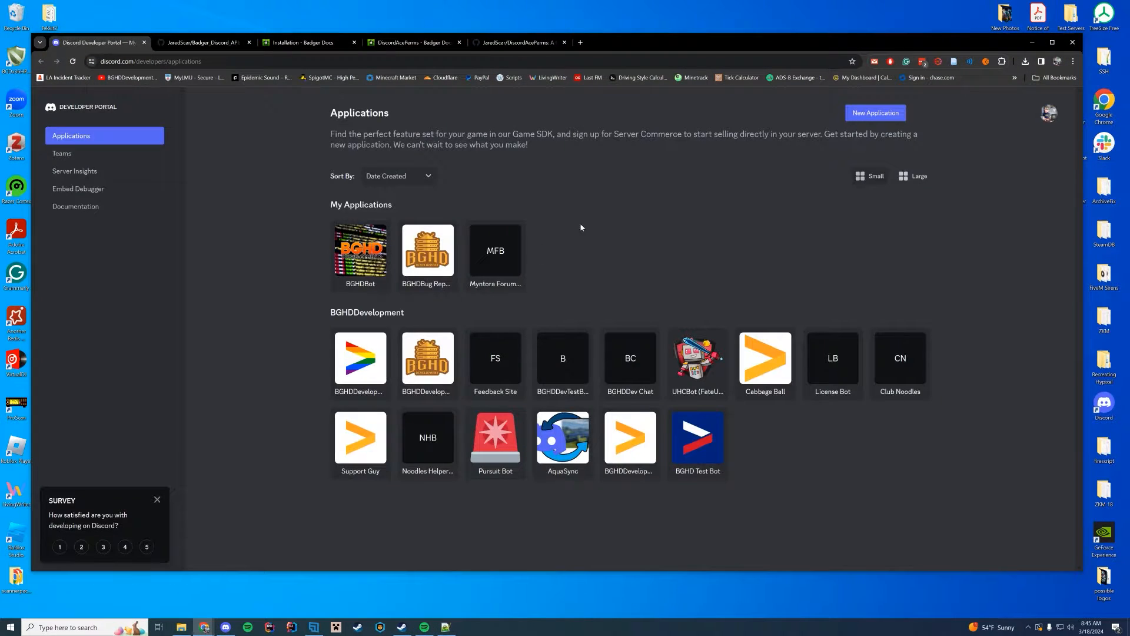
click(875, 115)
click(540, 299)
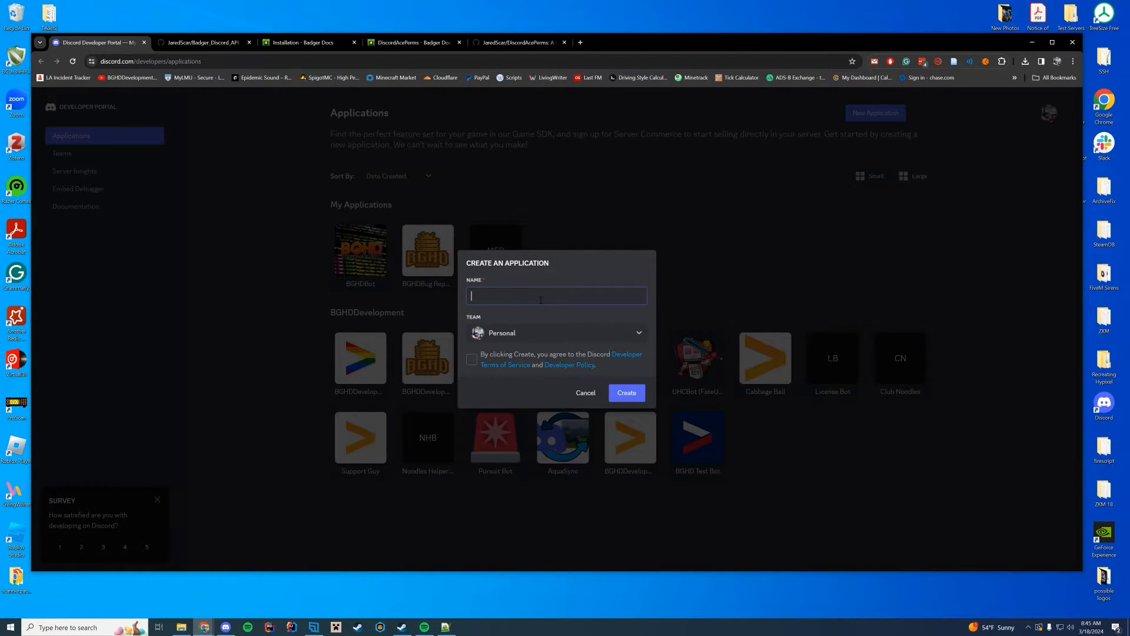
text(FiveM recordi)
text(ng Server)
click(495, 296)
key(BackSpace)
text(R)
Set BGHDDevelopment as the owning team, accept the developer terms and create the application.
click(533, 335)
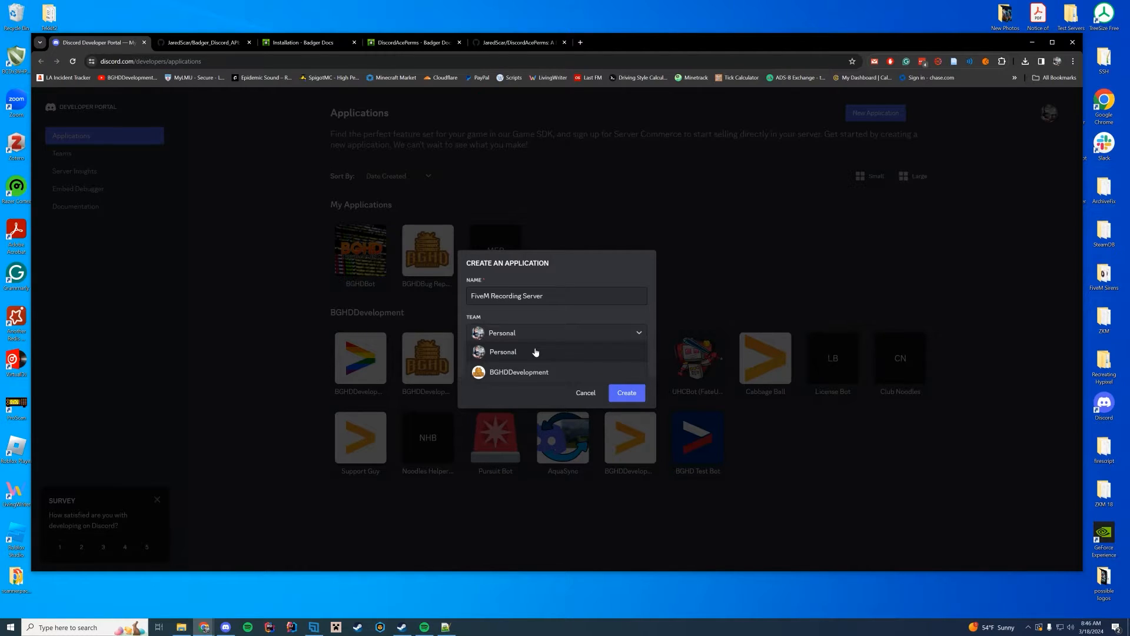
click(499, 372)
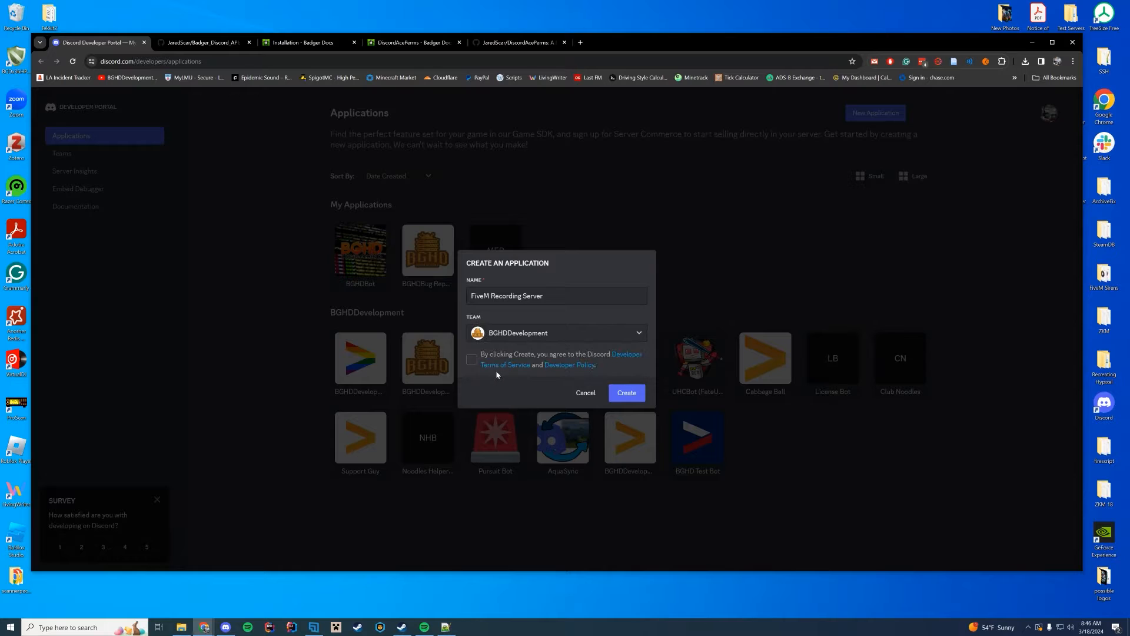
click(473, 361)
click(627, 392)
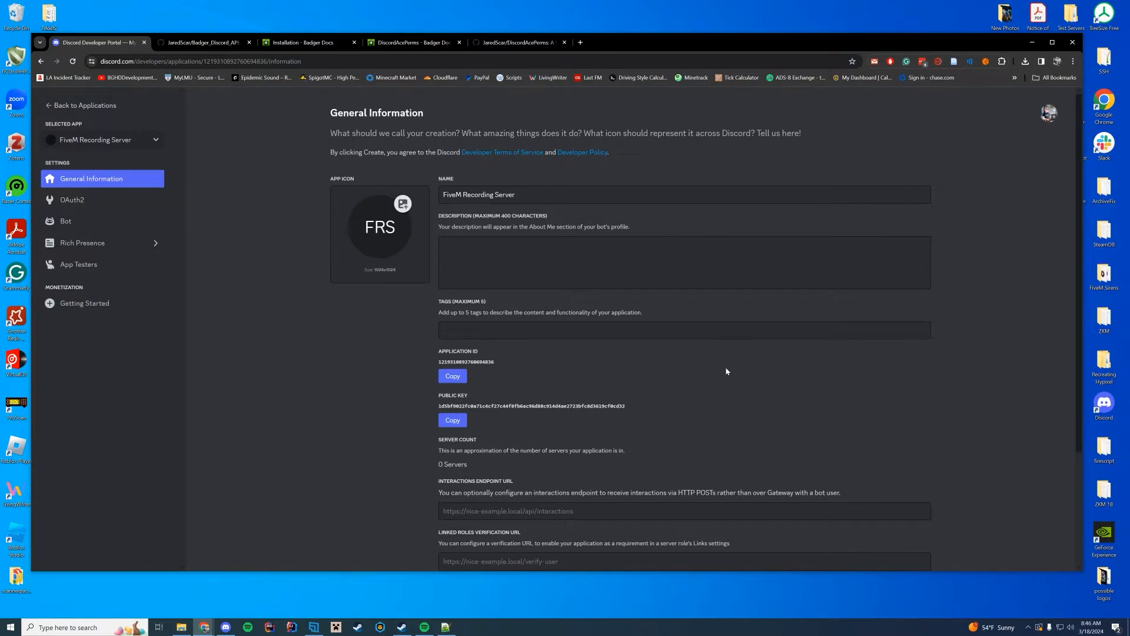
On the Bot page, discard the username change, switch Public Bot off and save.
click(133, 219)
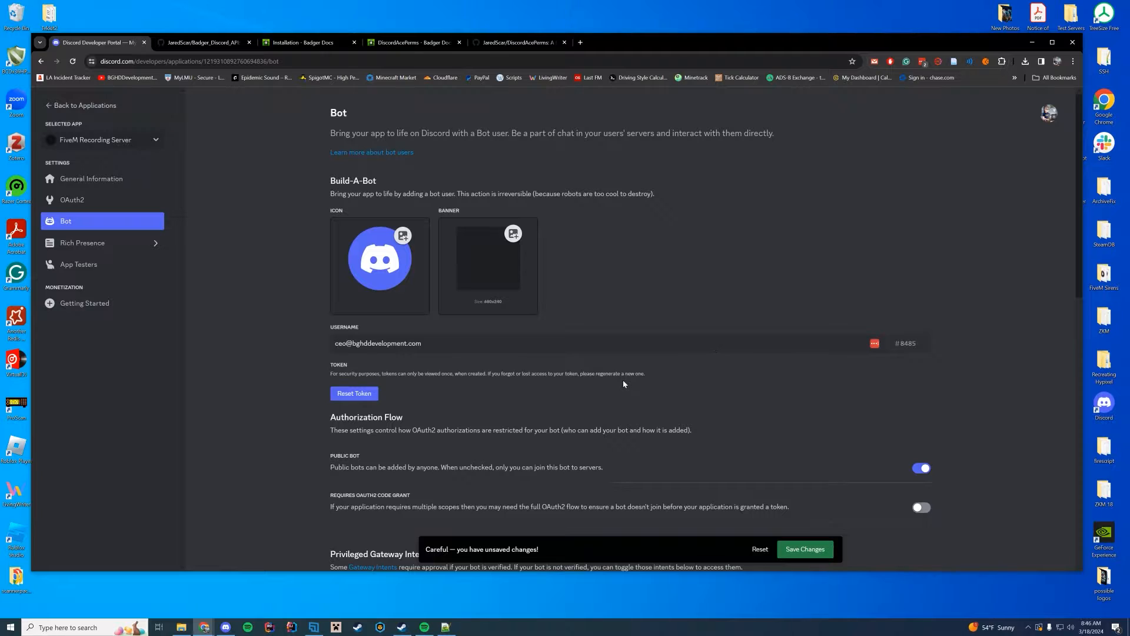
click(760, 549)
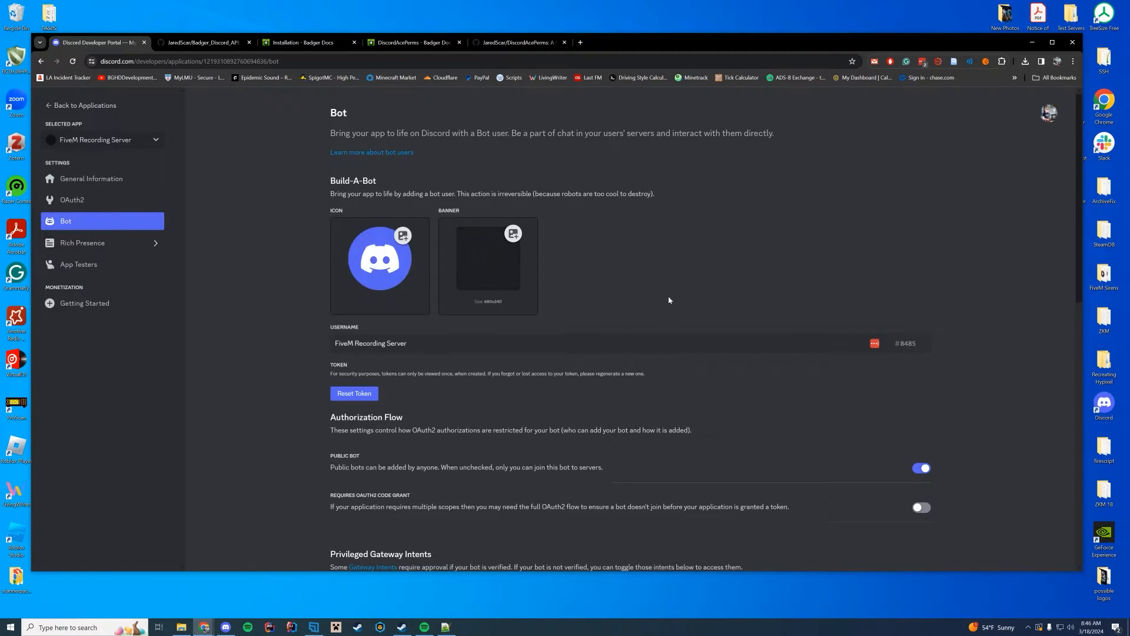
scroll(681, 300, down, 3)
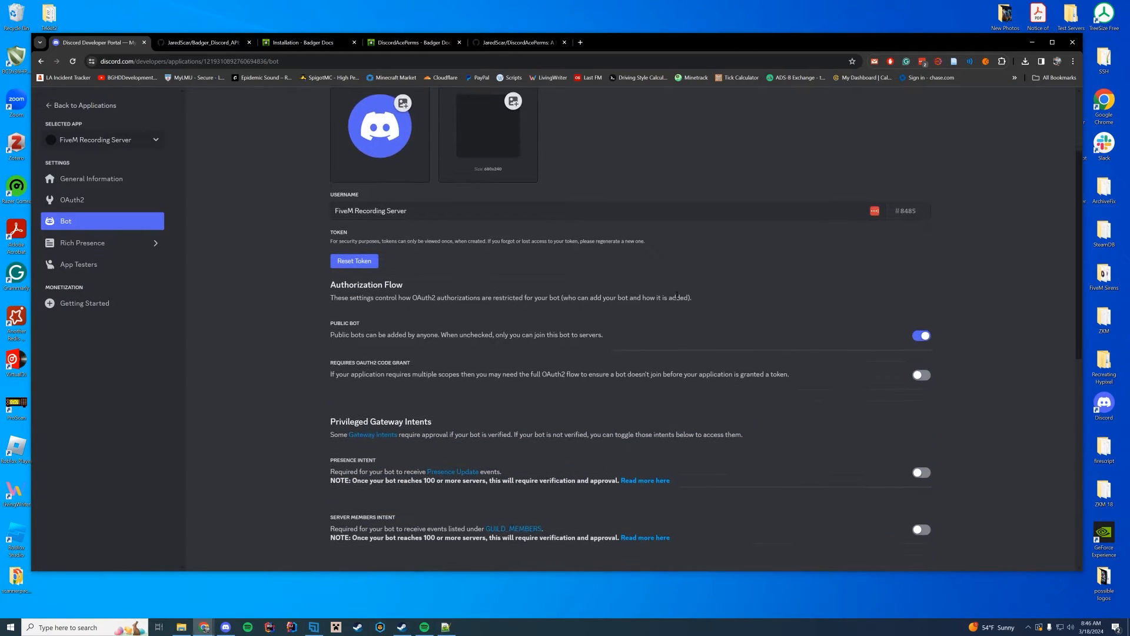
click(925, 337)
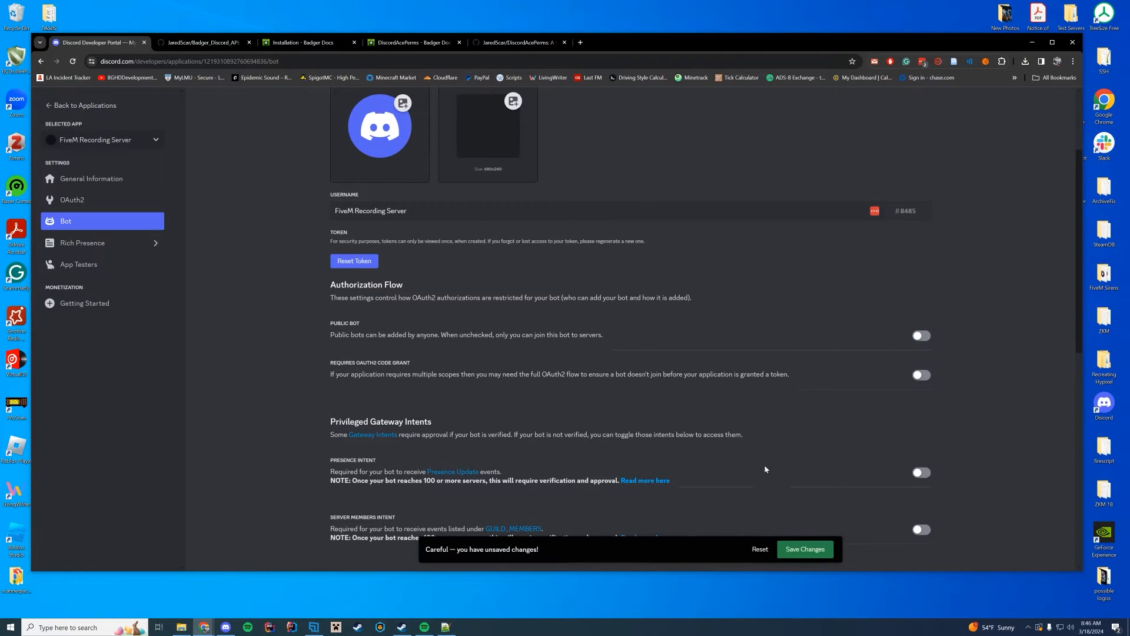
click(805, 548)
scroll(590, 395, down, 1)
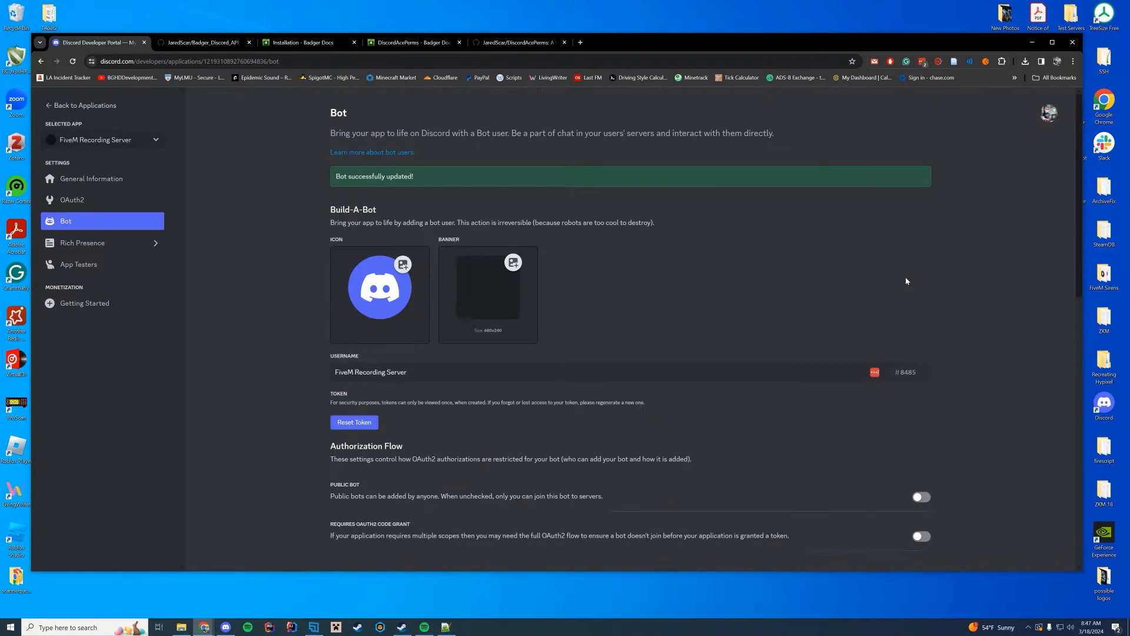
scroll(906, 277, down, 2)
scroll(907, 304, down, 2)
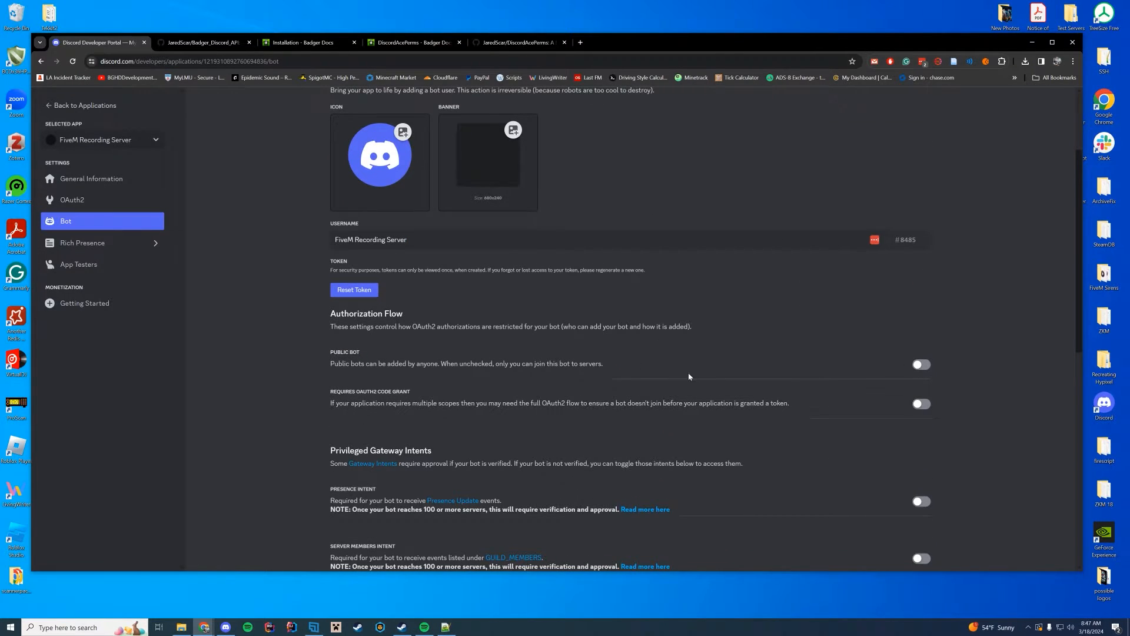
Reset the bot token, confirm with the 2FA code, and copy the new token.
click(342, 290)
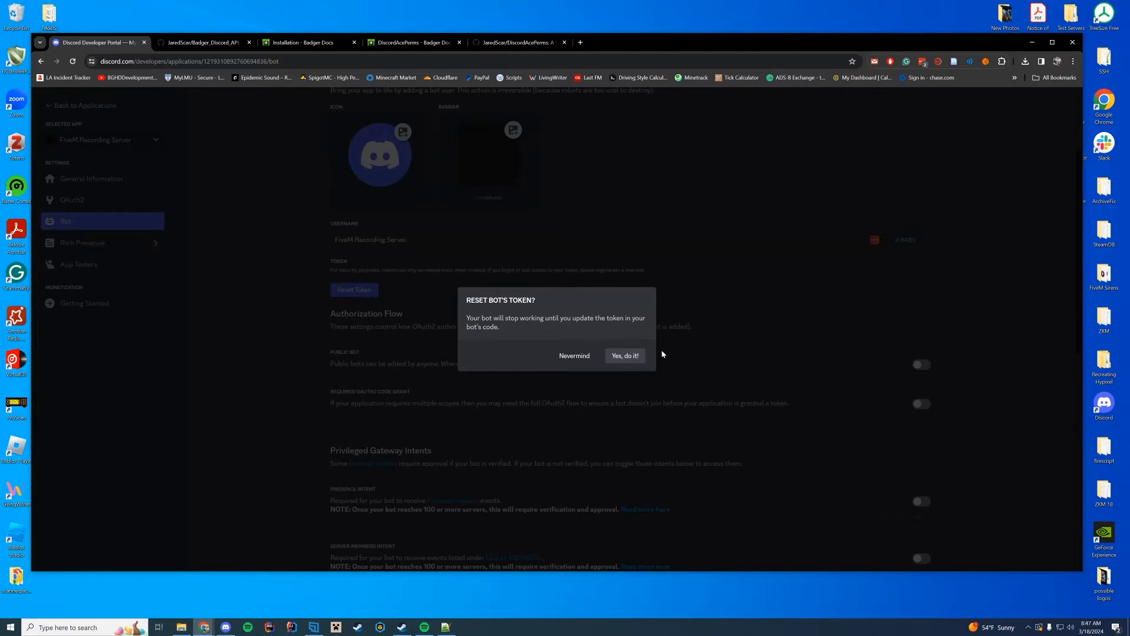
click(625, 356)
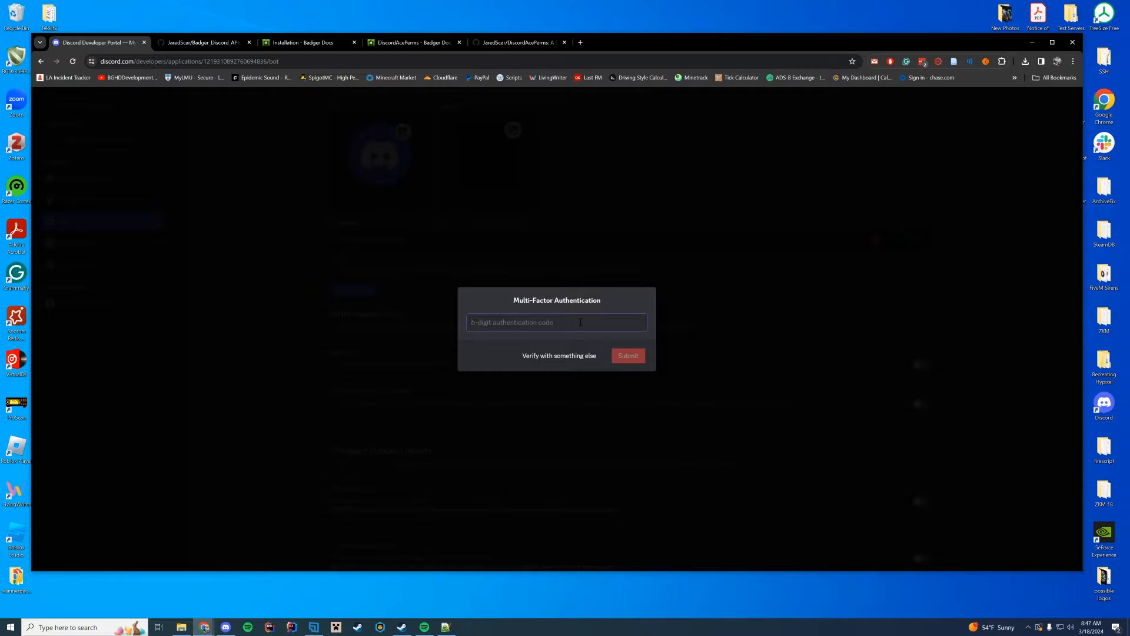
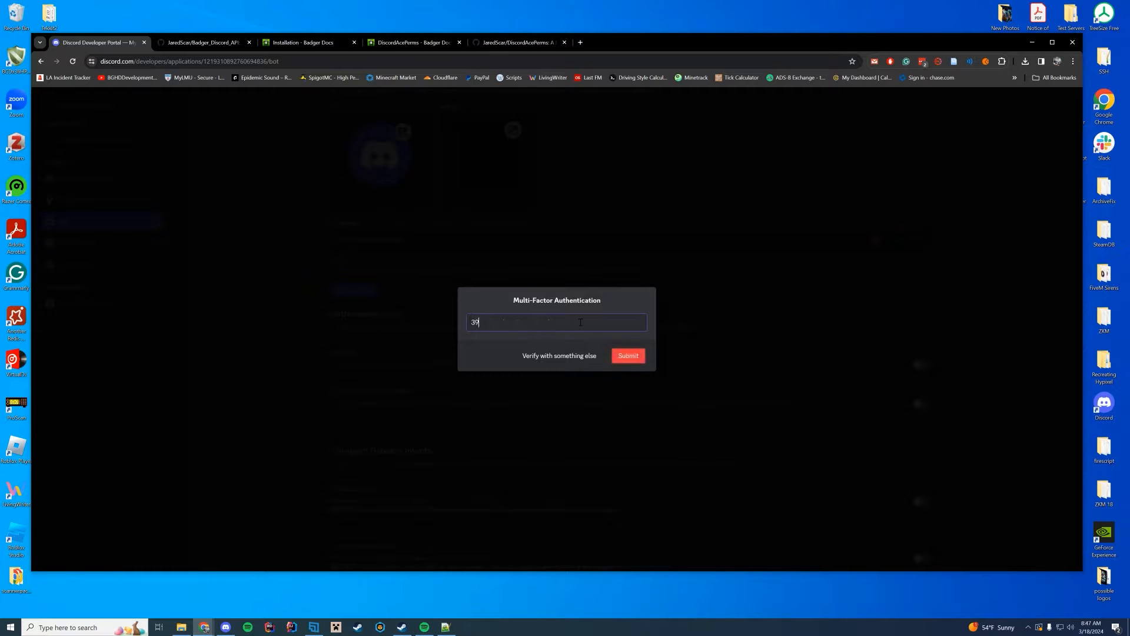
key(Return)
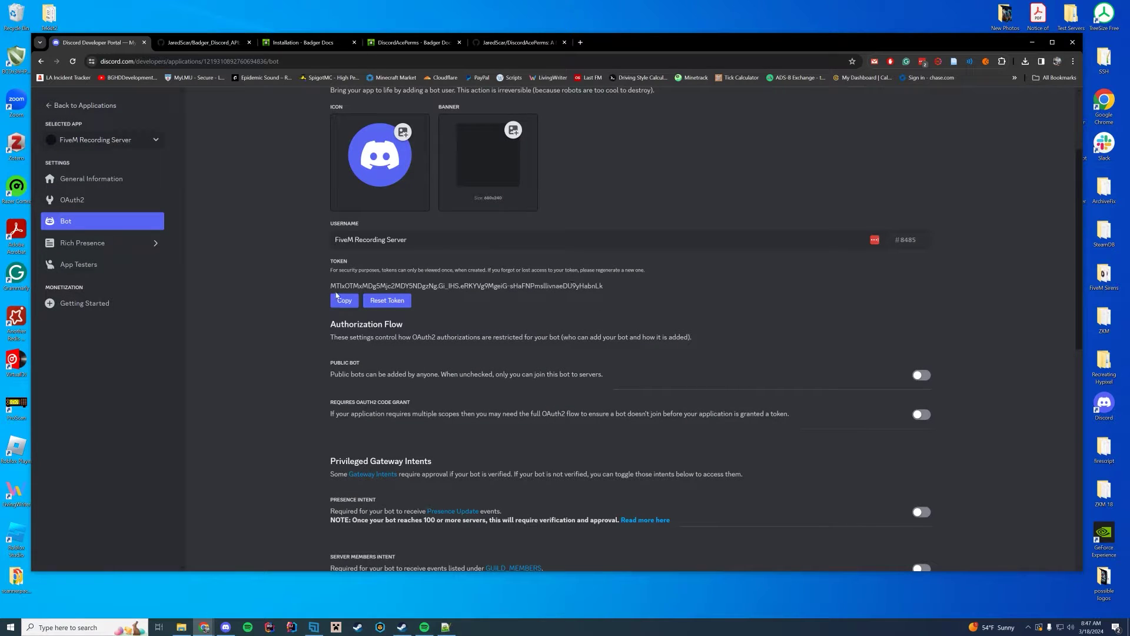
click(343, 300)
Paste the token into config.lua's Bot_Token line and return to the Developer Portal.
click(447, 626)
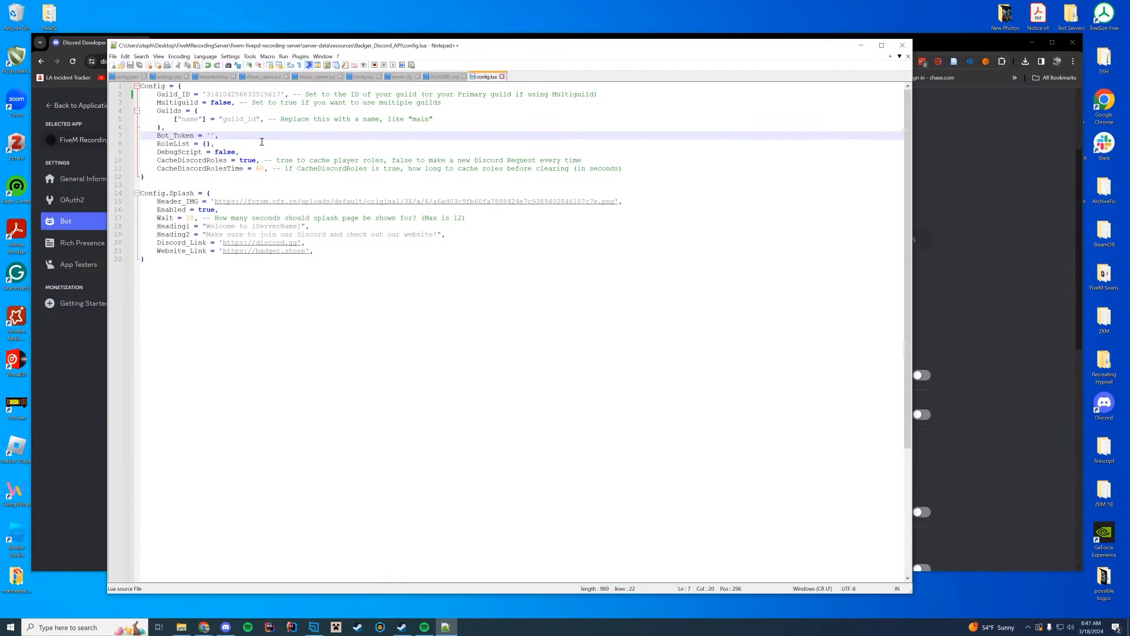
key(ctrl+v)
click(292, 144)
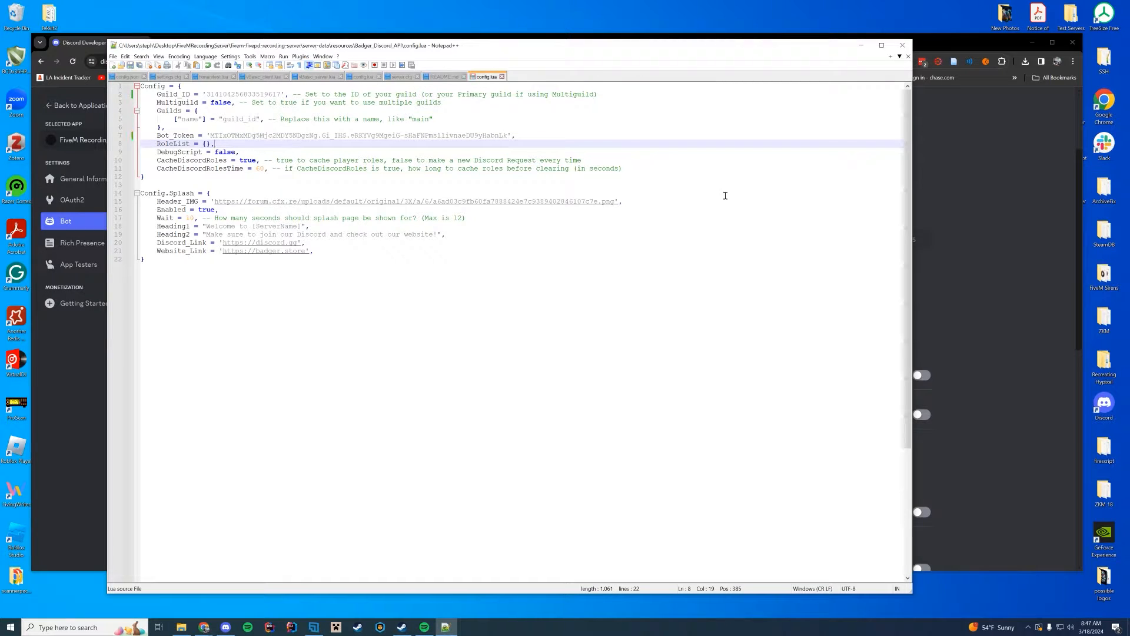
click(205, 626)
click(72, 200)
Discard the unsaved username change and go to the application's OAuth2 URL Generator.
click(65, 221)
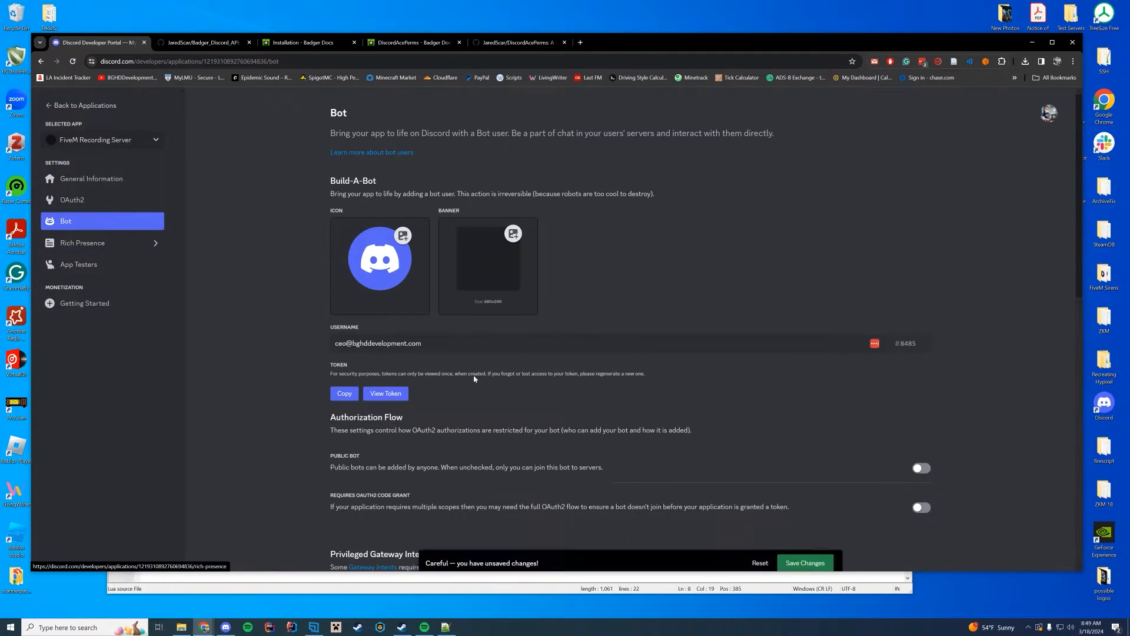
click(760, 558)
scroll(574, 354, down, 2)
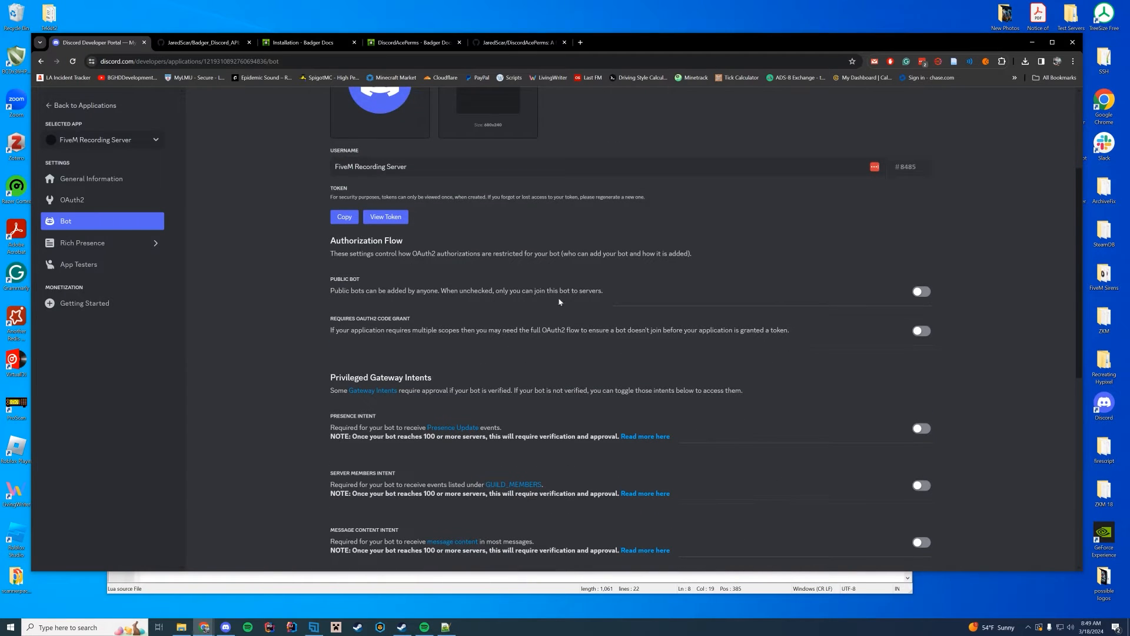
scroll(574, 304, up, 2)
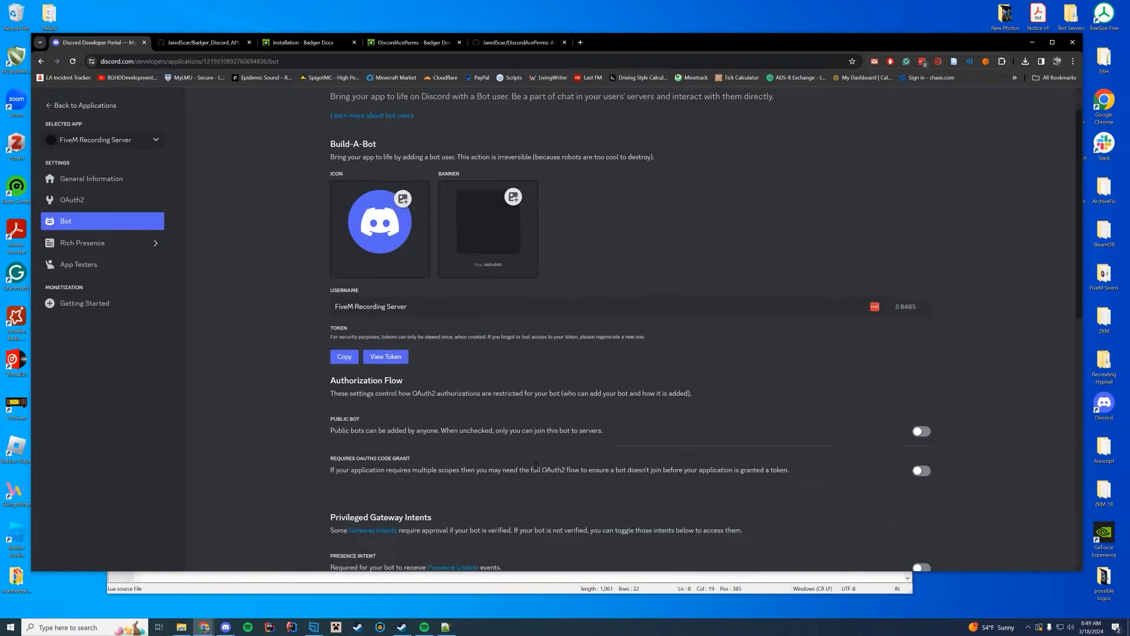
scroll(536, 464, down, 3)
click(71, 201)
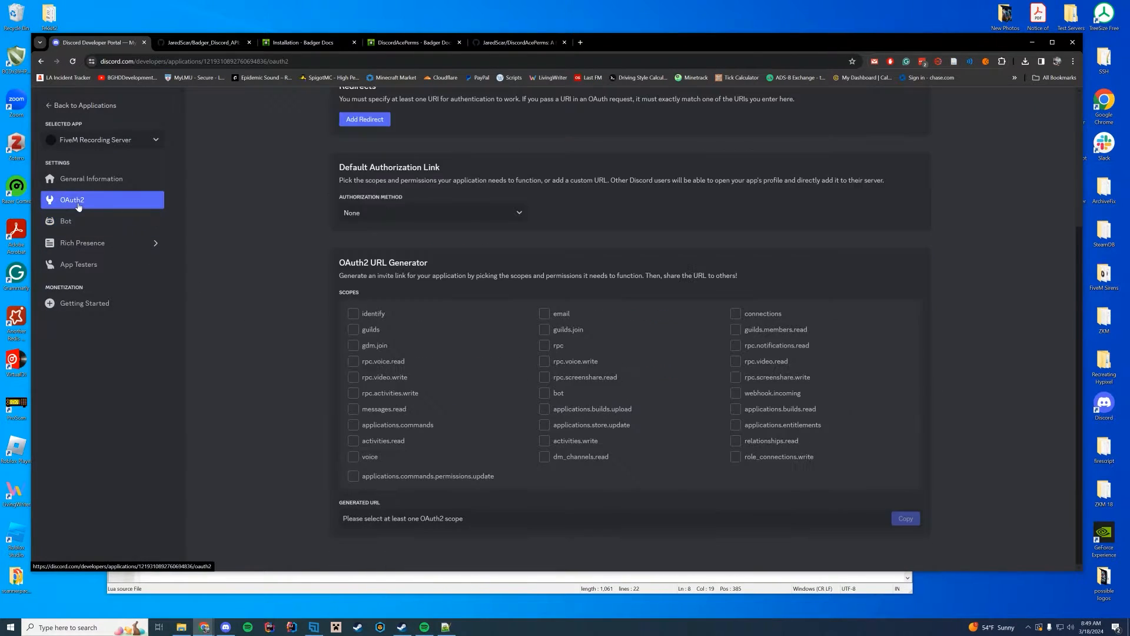
Generate an invite link with the bot scope and Administrator permission, and copy it.
click(545, 393)
scroll(675, 425, down, 3)
scroll(674, 424, down, 2)
scroll(701, 425, down, 2)
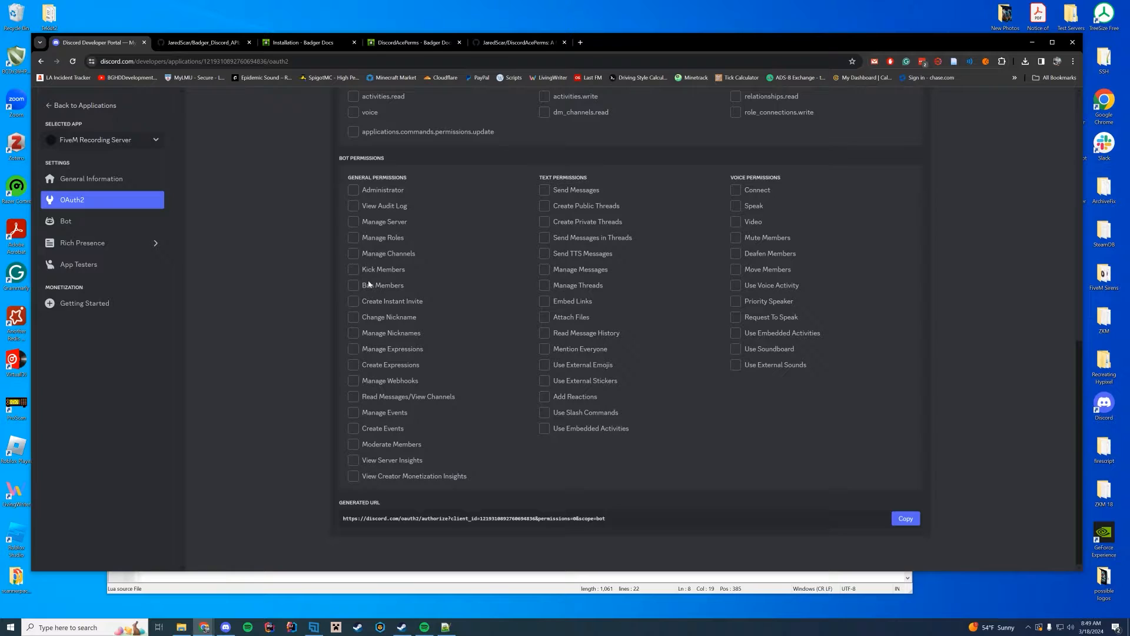
click(354, 189)
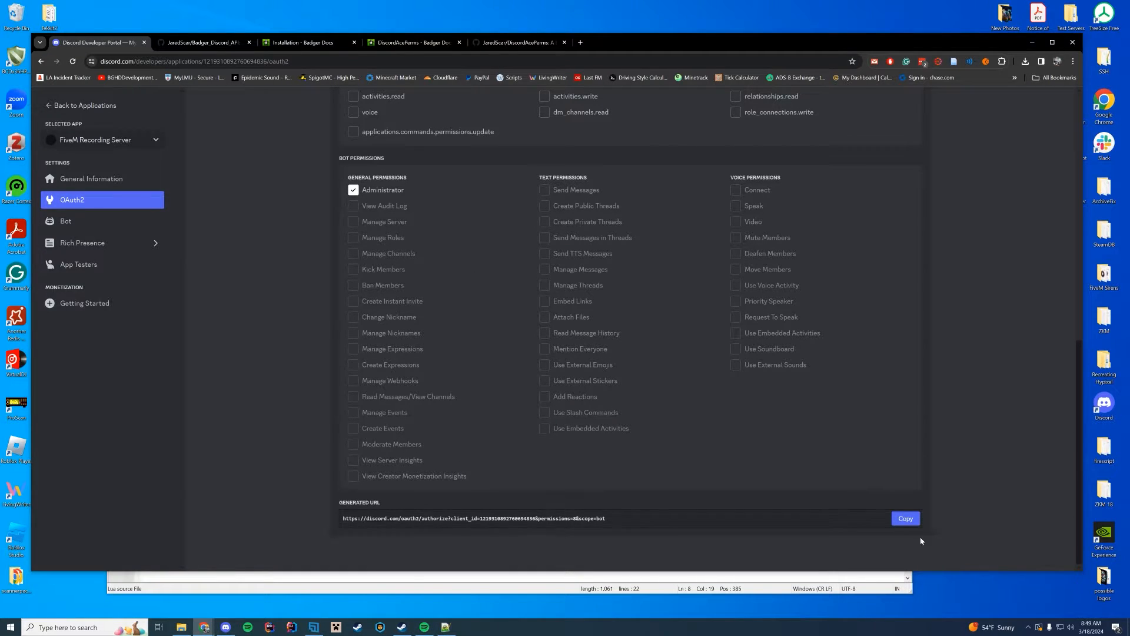
click(905, 519)
Load the invite link in a new tab and confirm BGHDDevelopment LLC as the target server.
click(581, 41)
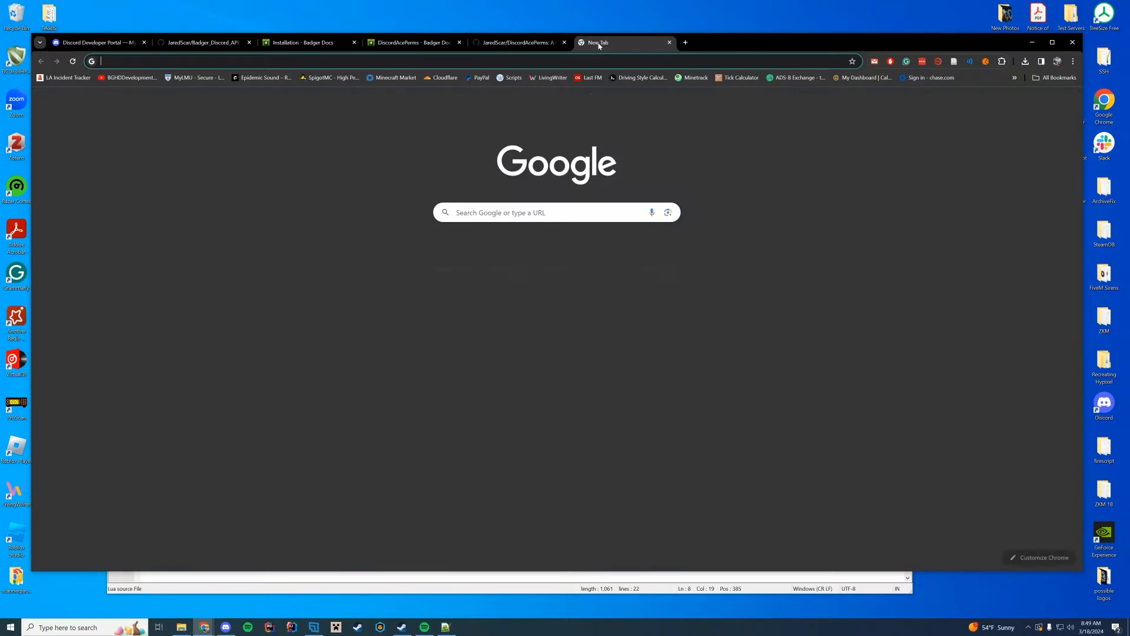
key(ctrl+v)
key(Return)
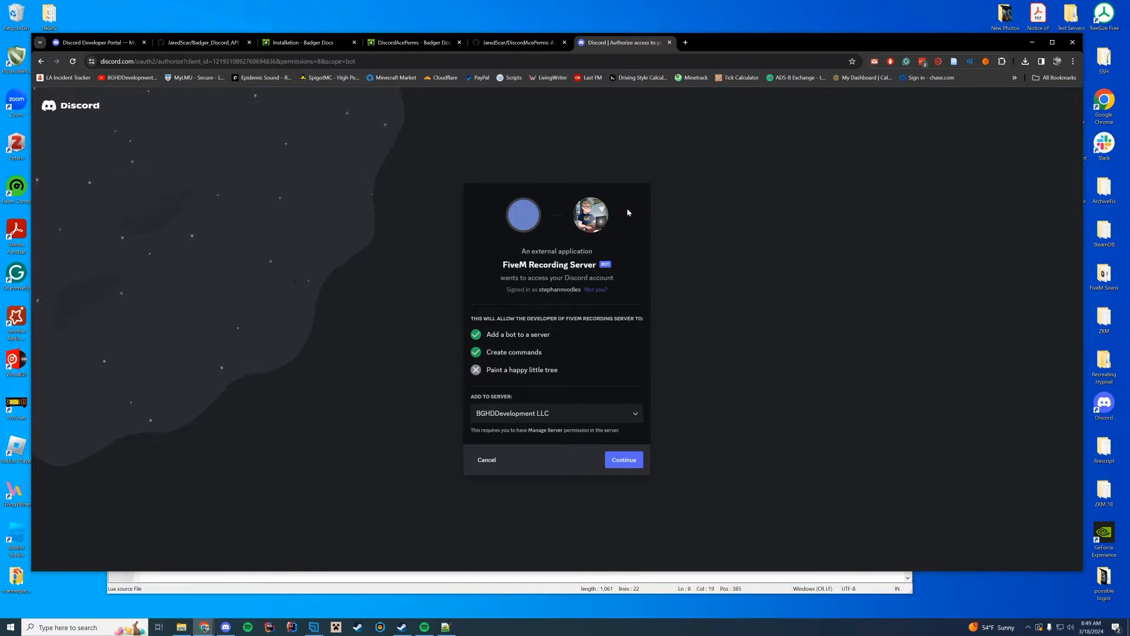
click(500, 413)
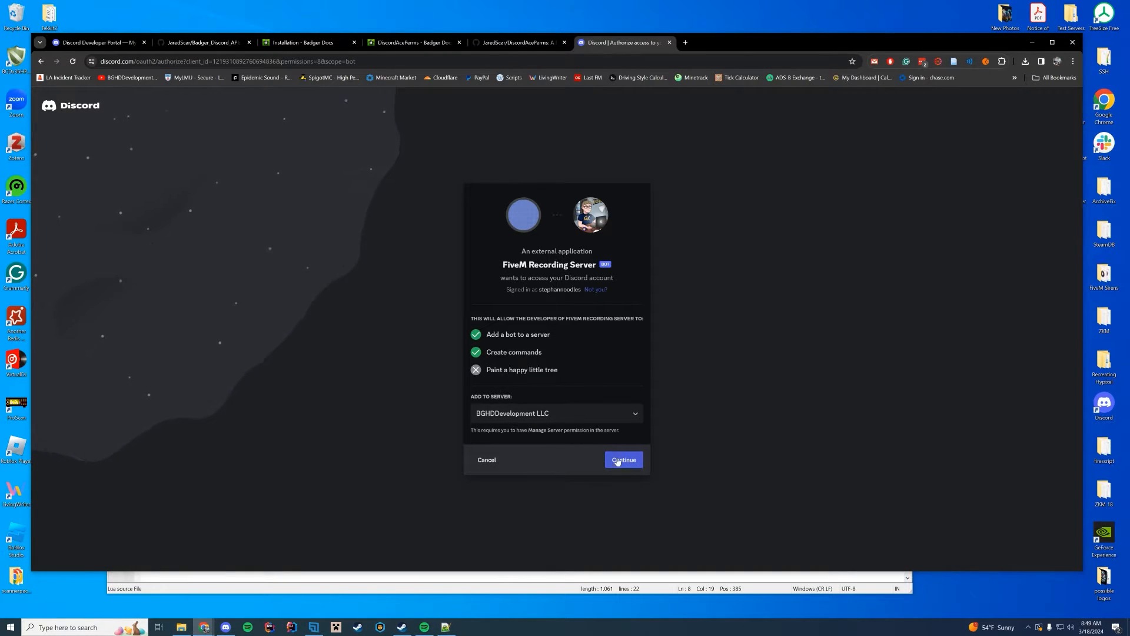
Continue, authorize the bot with Administrator permission and pass the hCaptcha.
click(622, 462)
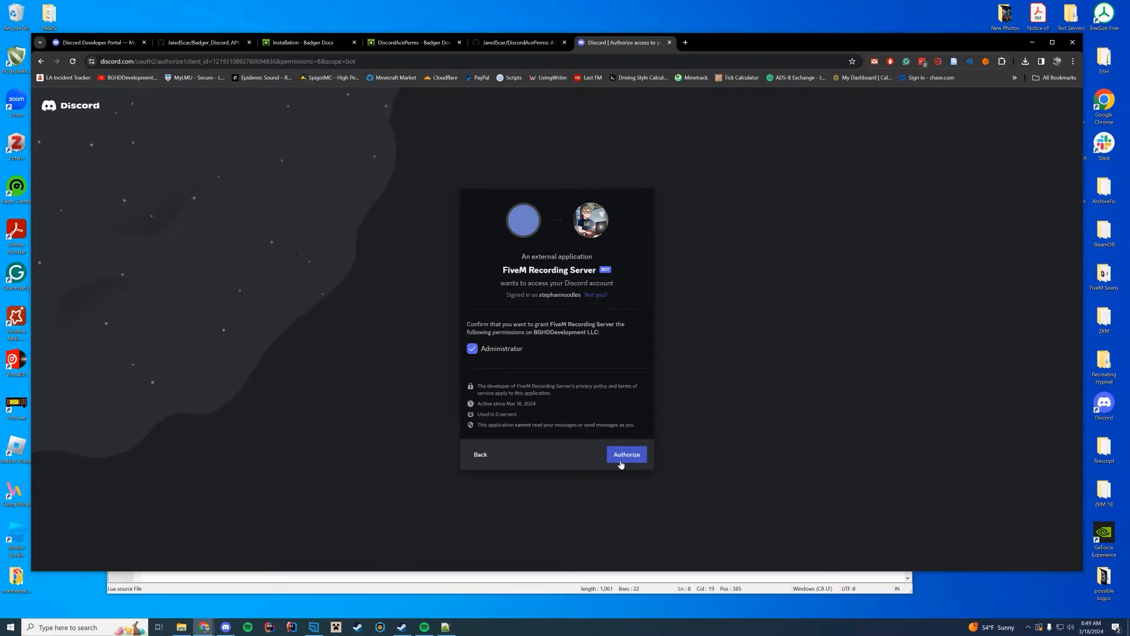
click(625, 456)
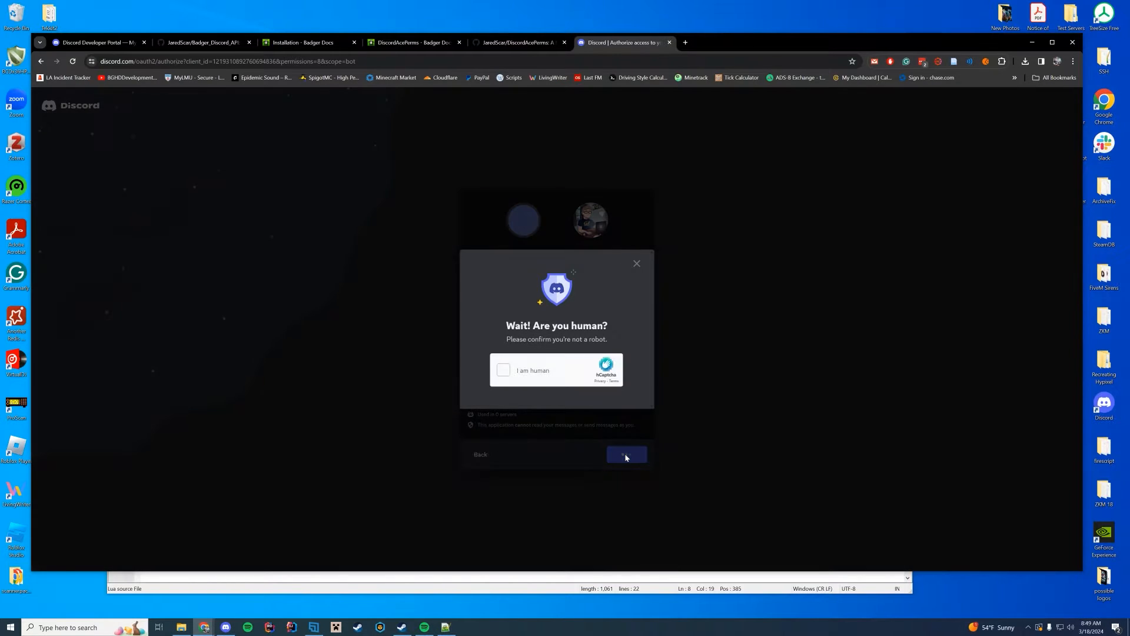
click(503, 369)
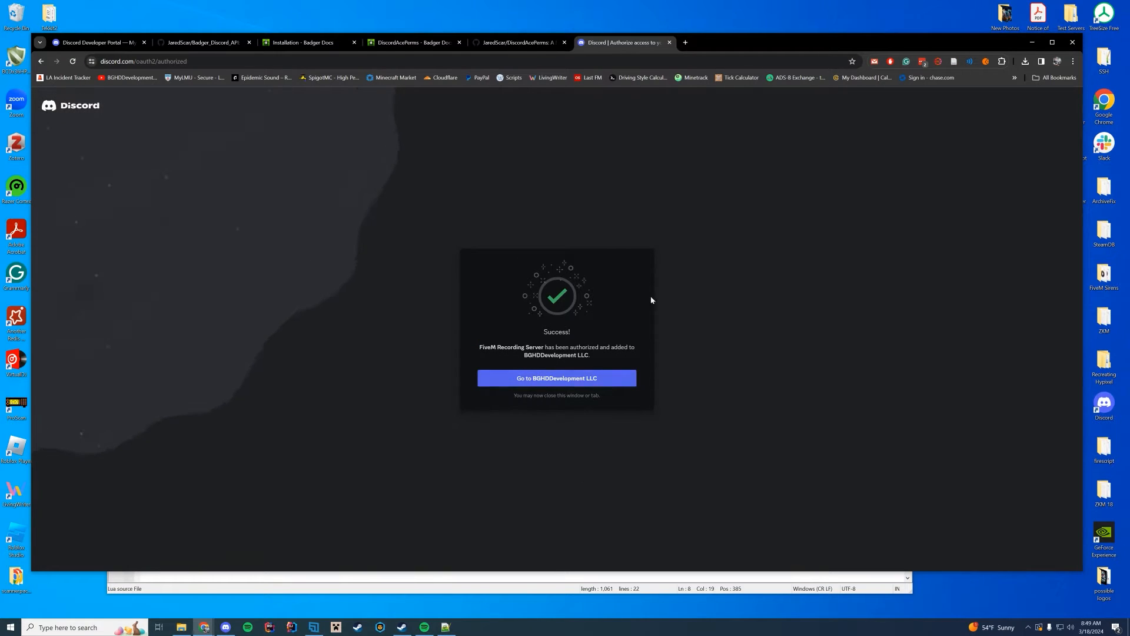
In the Discord app's #welcome channel, search for messages from FiveM Recording Server (none found).
click(225, 627)
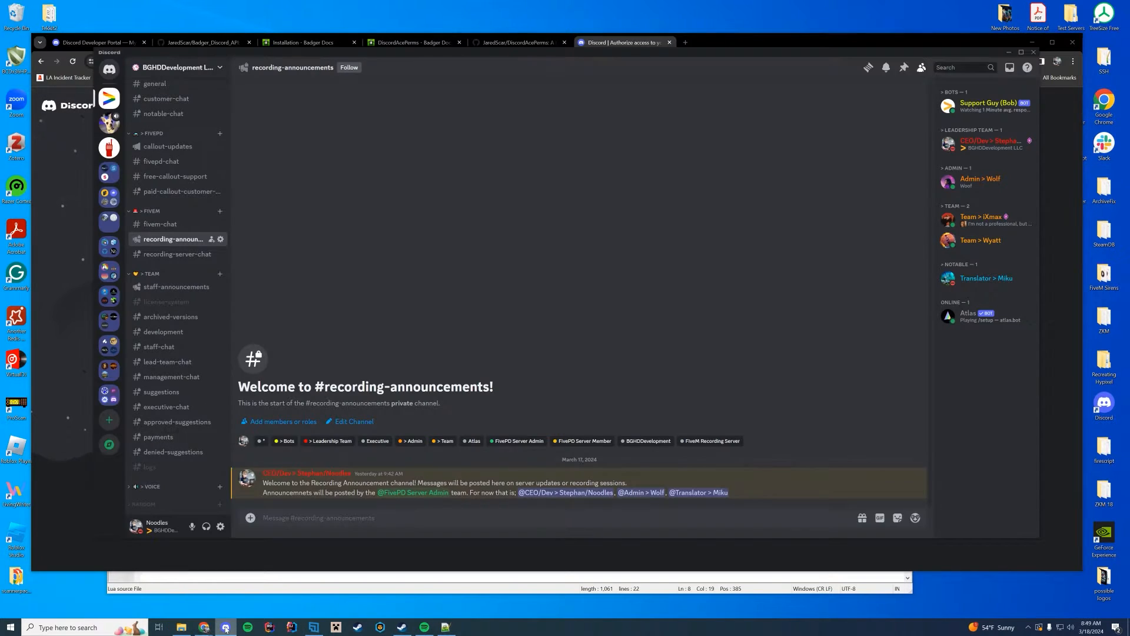
scroll(189, 322, down, 5)
scroll(188, 322, up, 5)
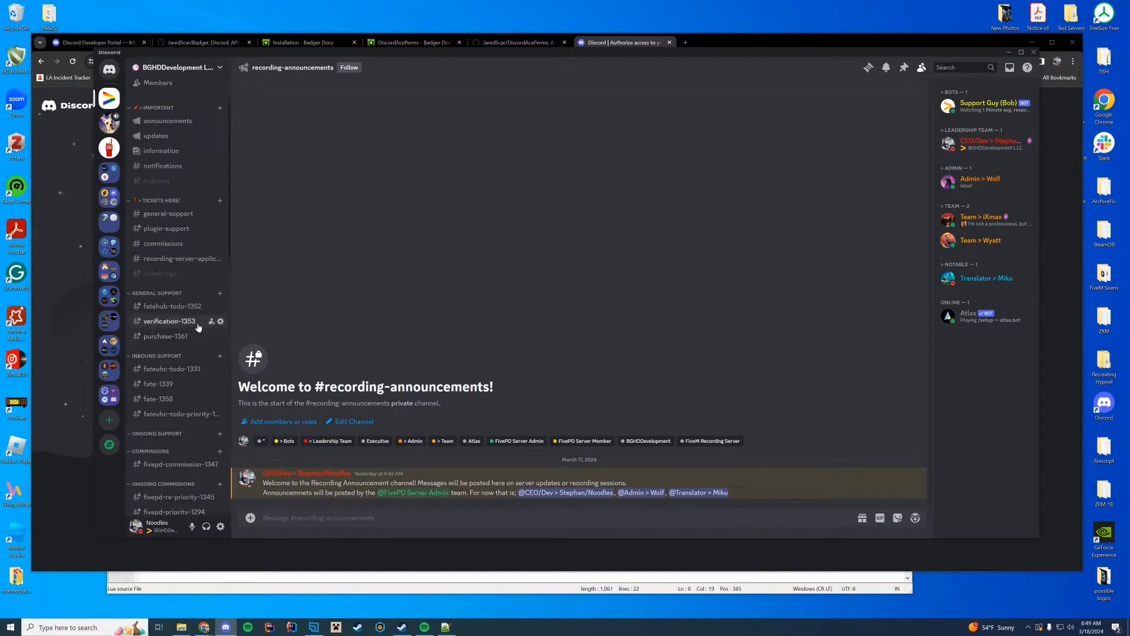
click(168, 180)
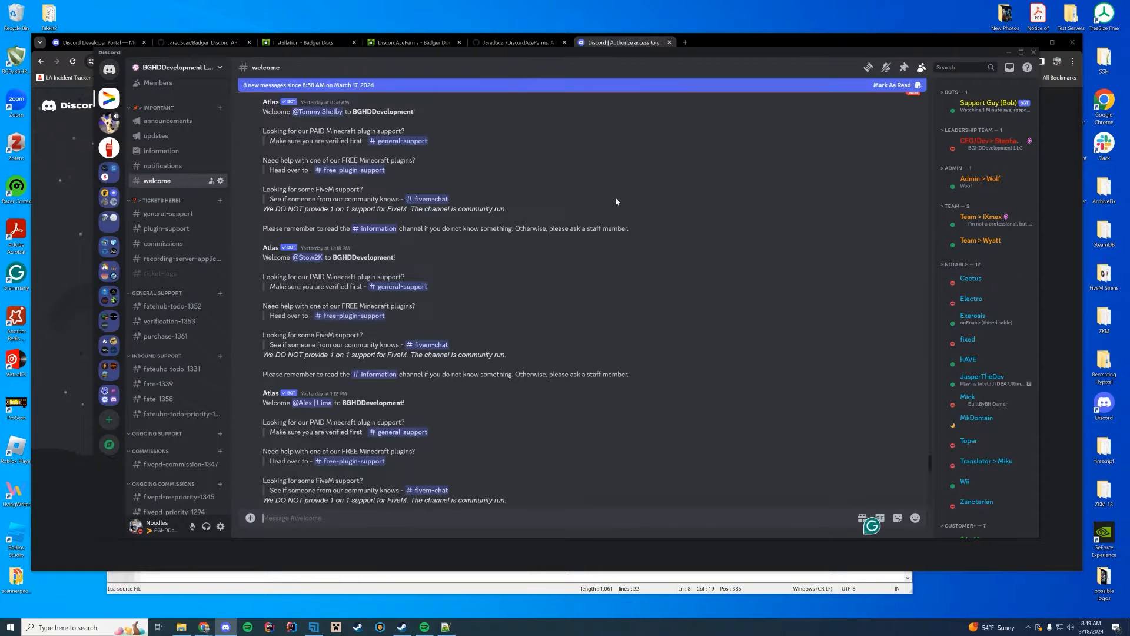
click(895, 86)
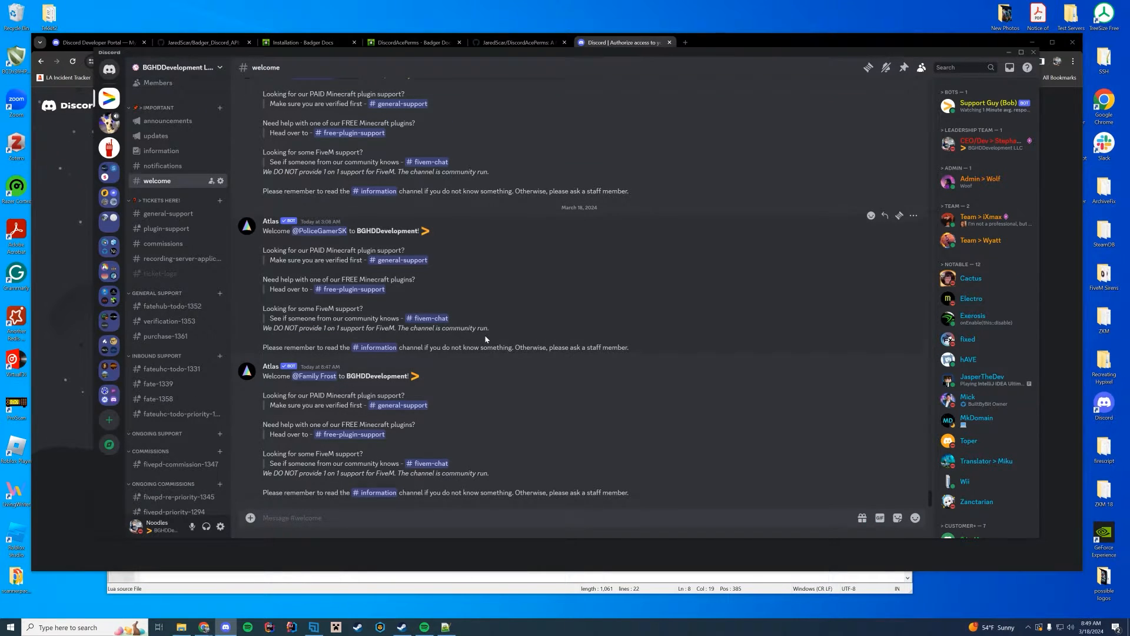
click(953, 67)
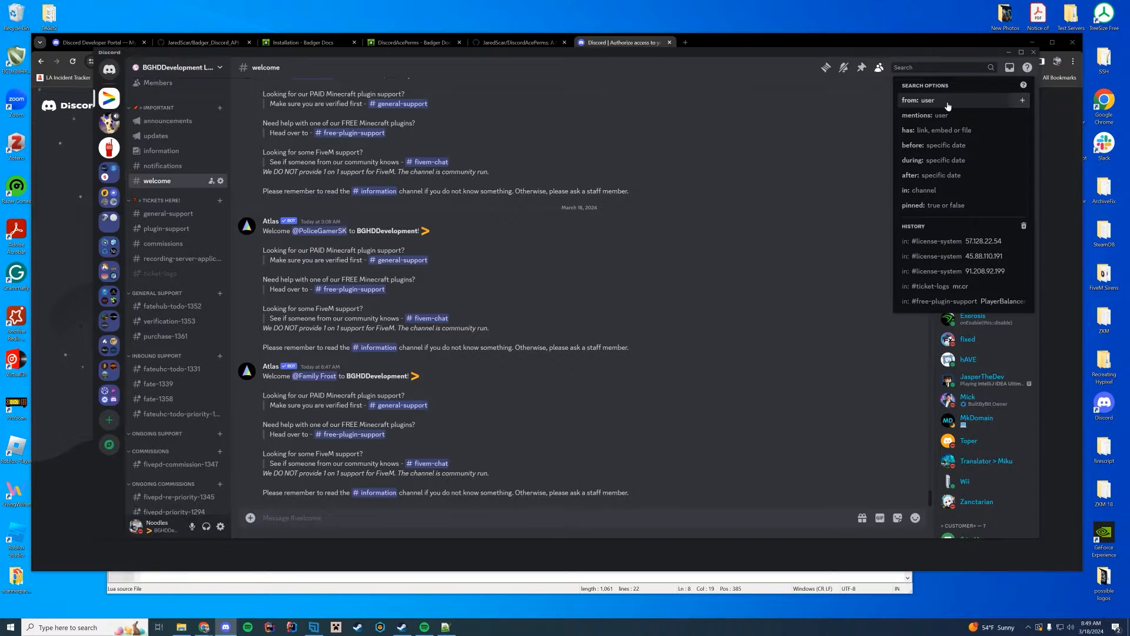
text(FiveM Record)
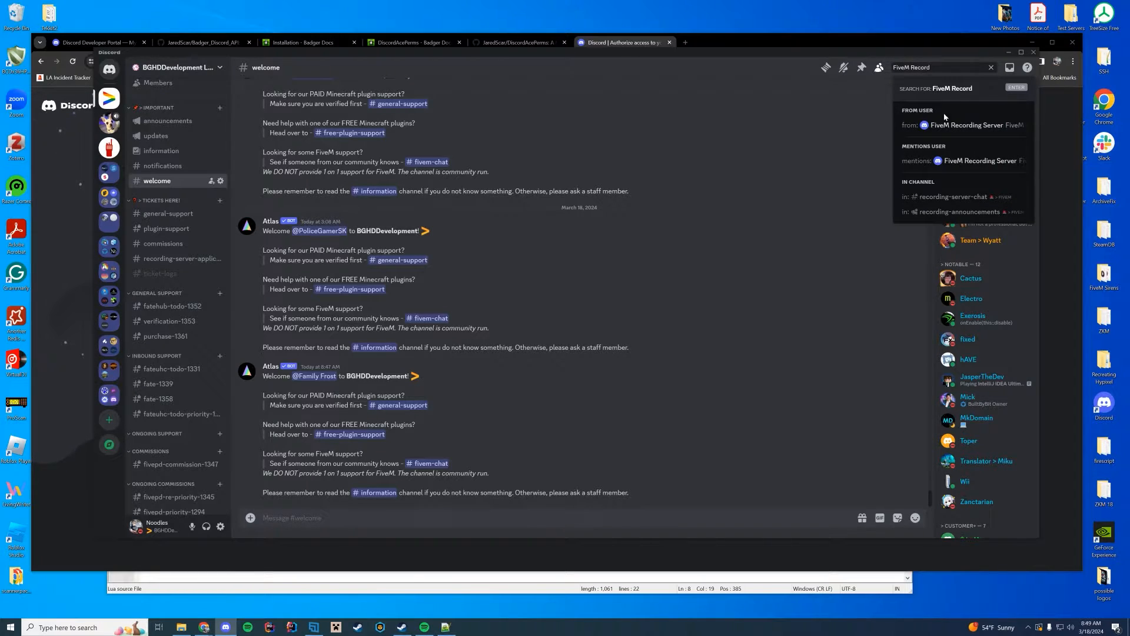
click(947, 124)
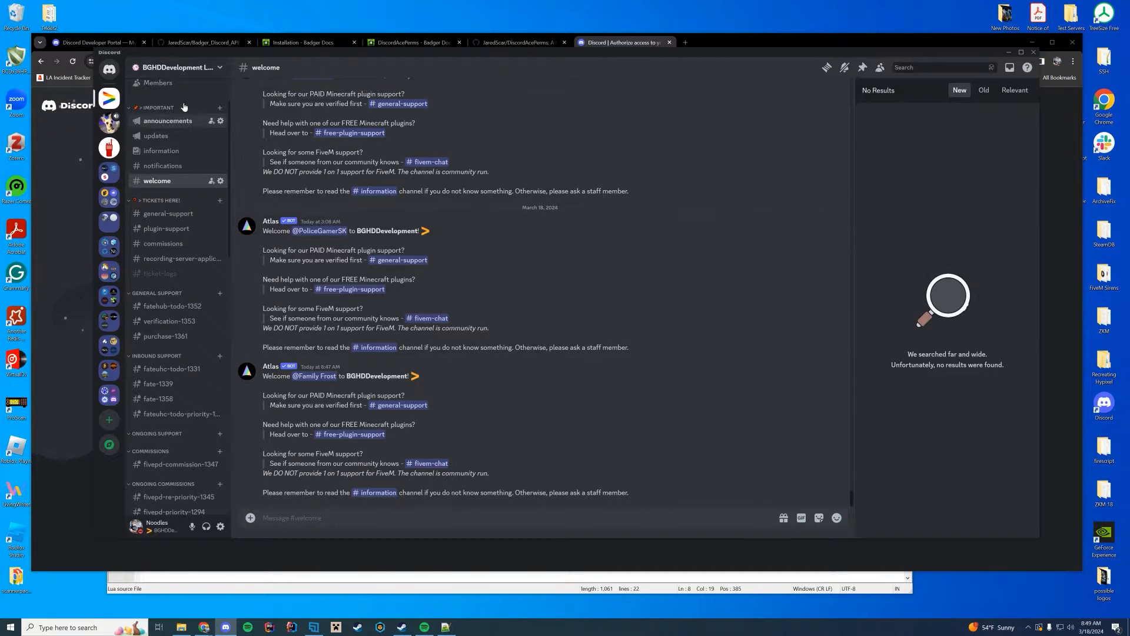
key(Escape)
Open the BGHDDevelopment LLC server settings.
click(177, 126)
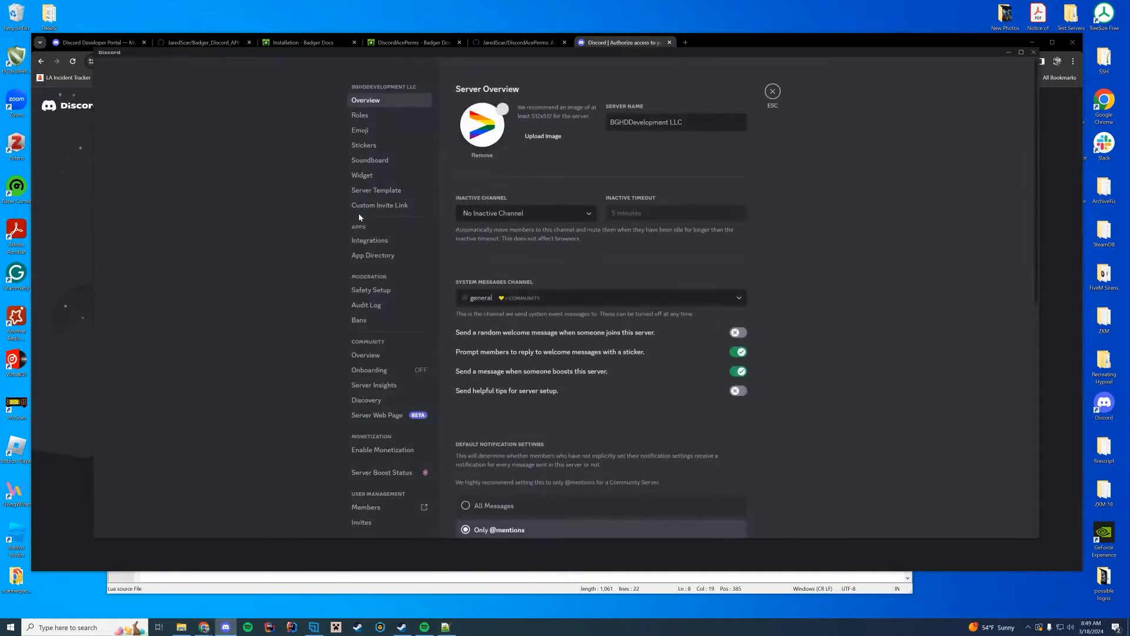
In Members, find FiveM Recording Server and assign it the > Bots role.
click(366, 507)
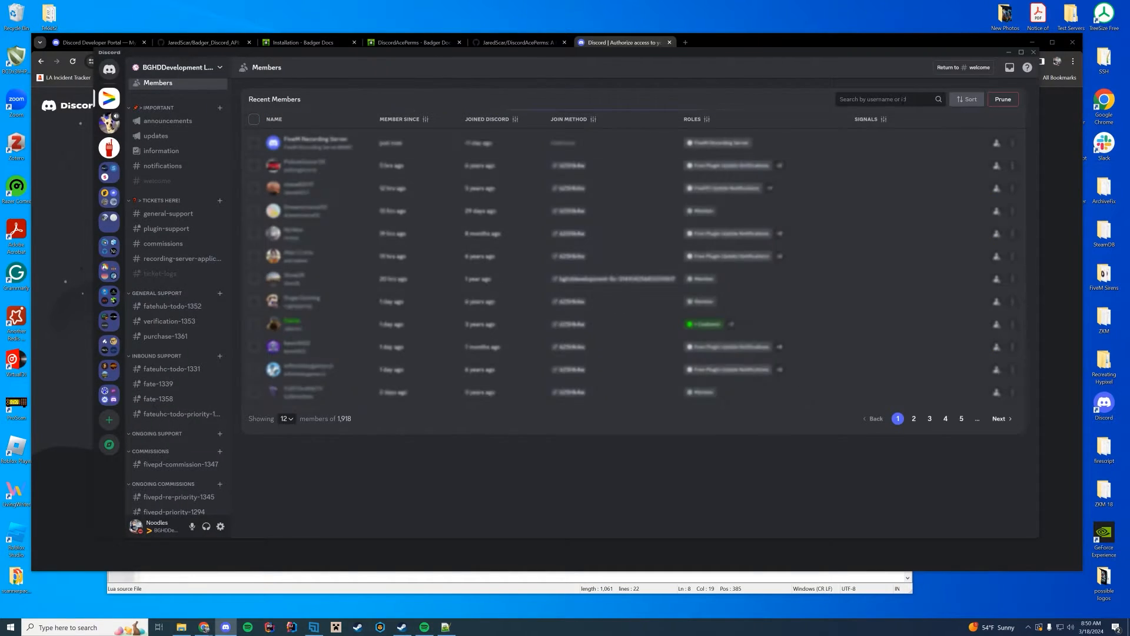
click(883, 99)
text(FiveM Recording Server)
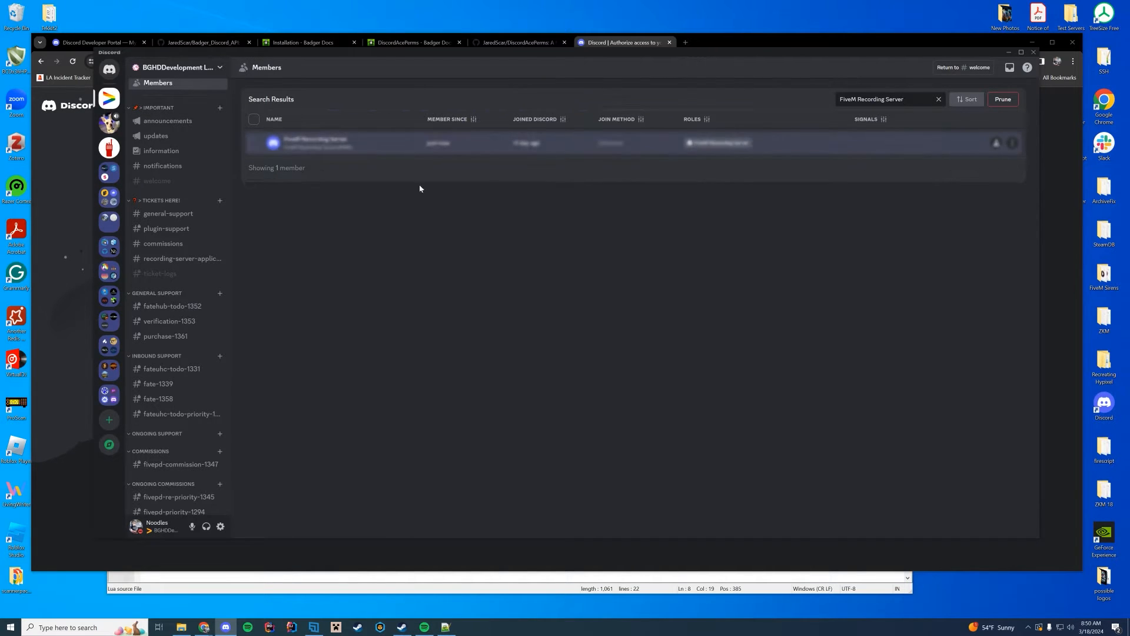
click(757, 143)
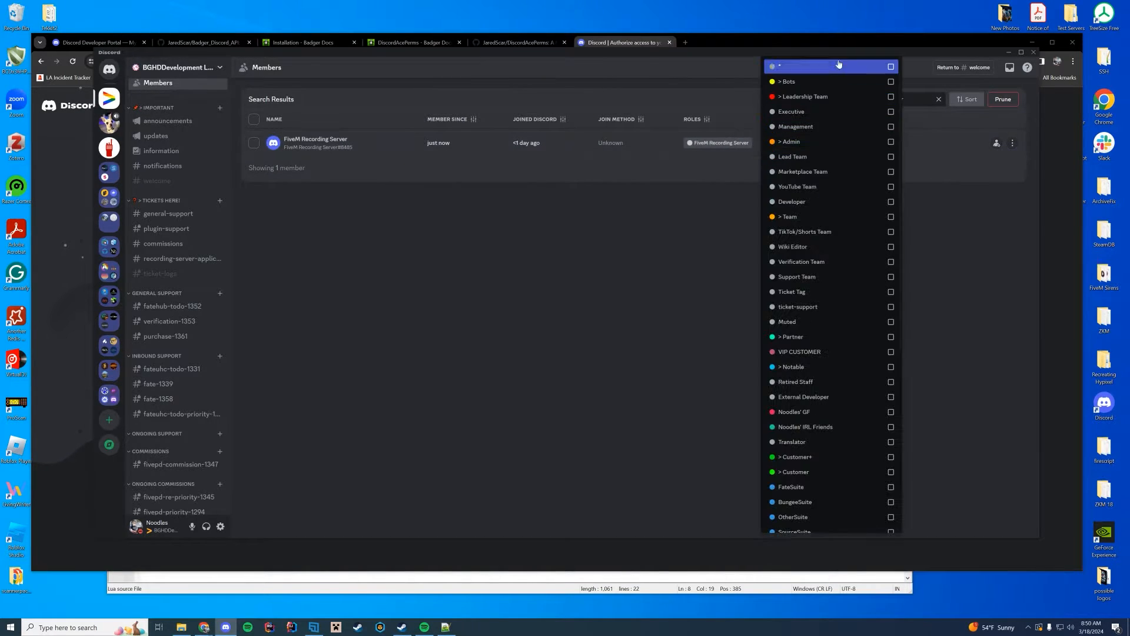
click(819, 83)
click(624, 183)
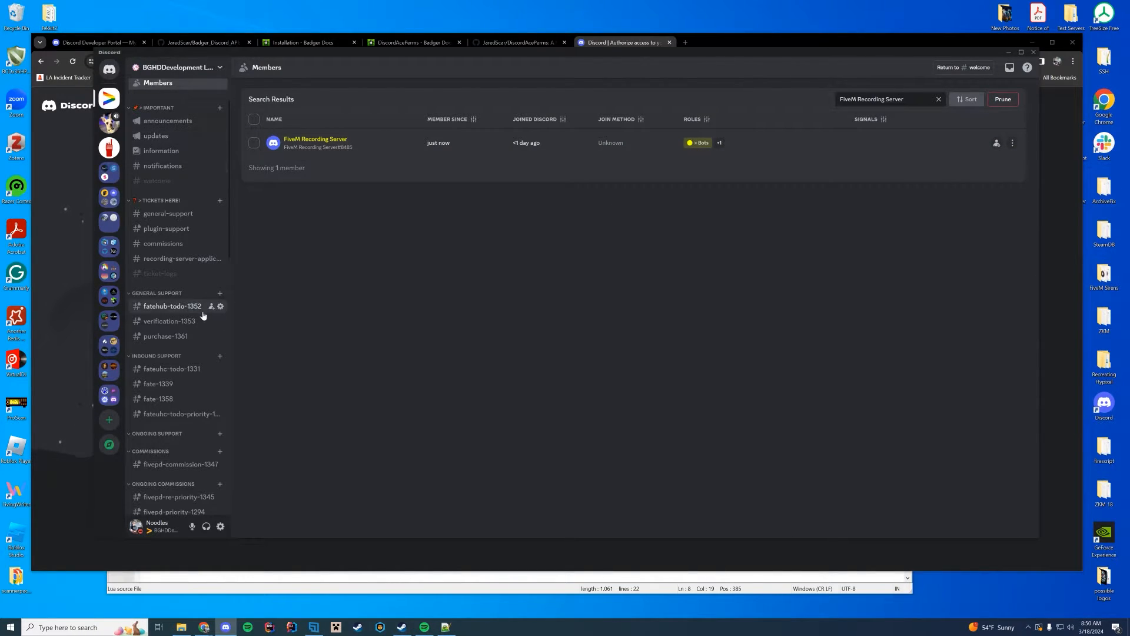
scroll(170, 265, down, 5)
Leave the Discord app and close the bot authorization browser tab.
key(alt+Tab)
click(670, 42)
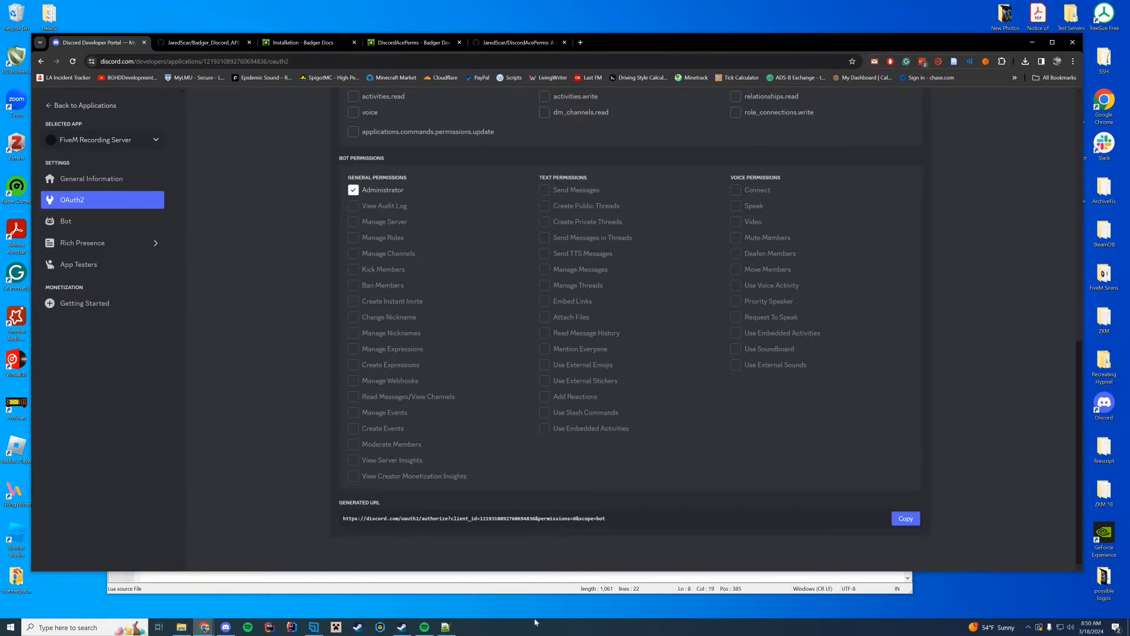
Review the Bot_Token value in config.lua and position the cursor at the empty RoleList entry.
click(446, 627)
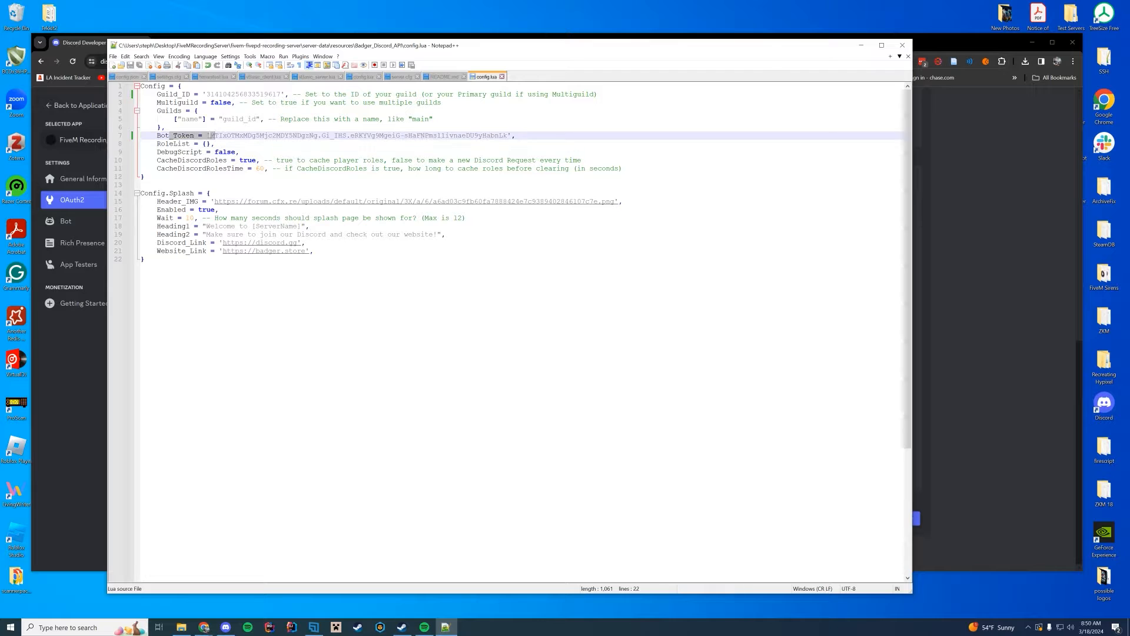
drag(173, 135, 514, 135)
click(580, 138)
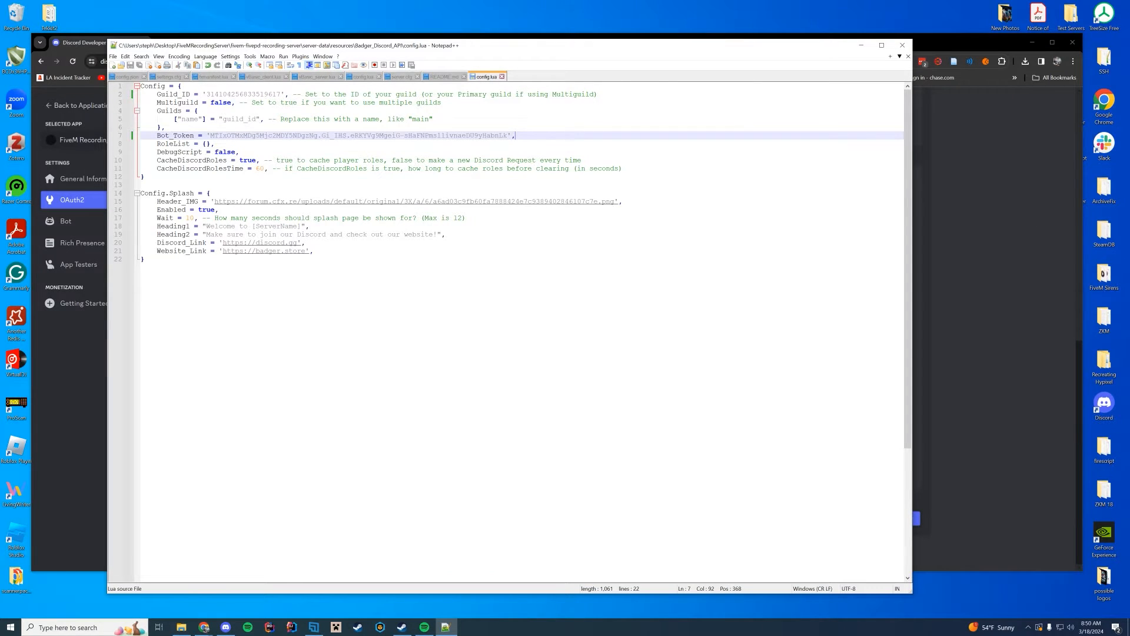
key(alt+Tab)
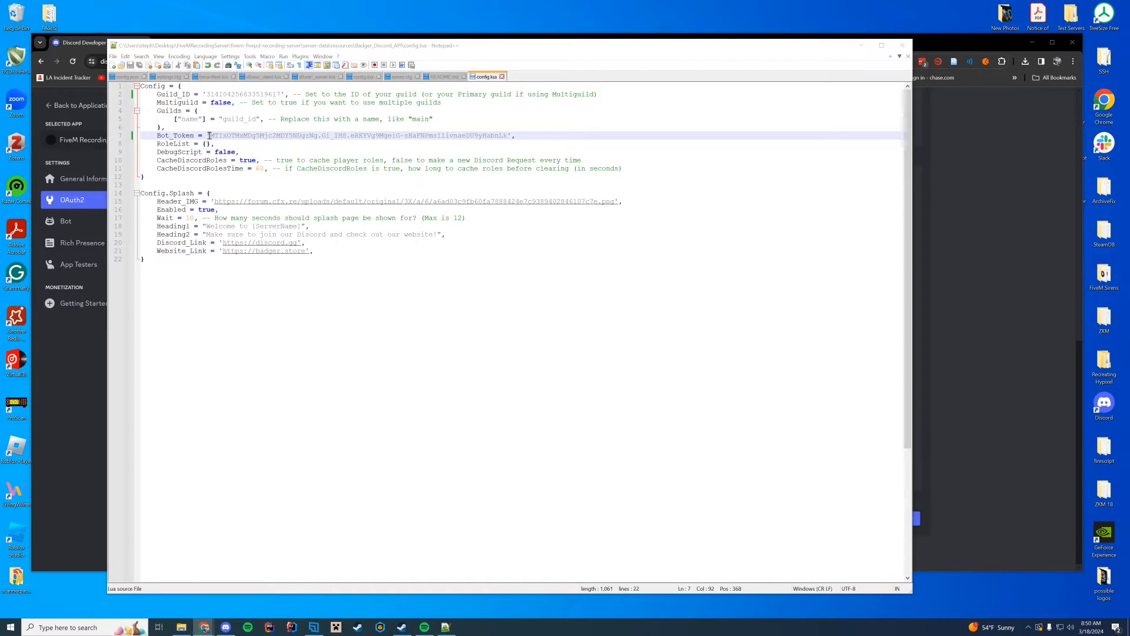
key(Down)
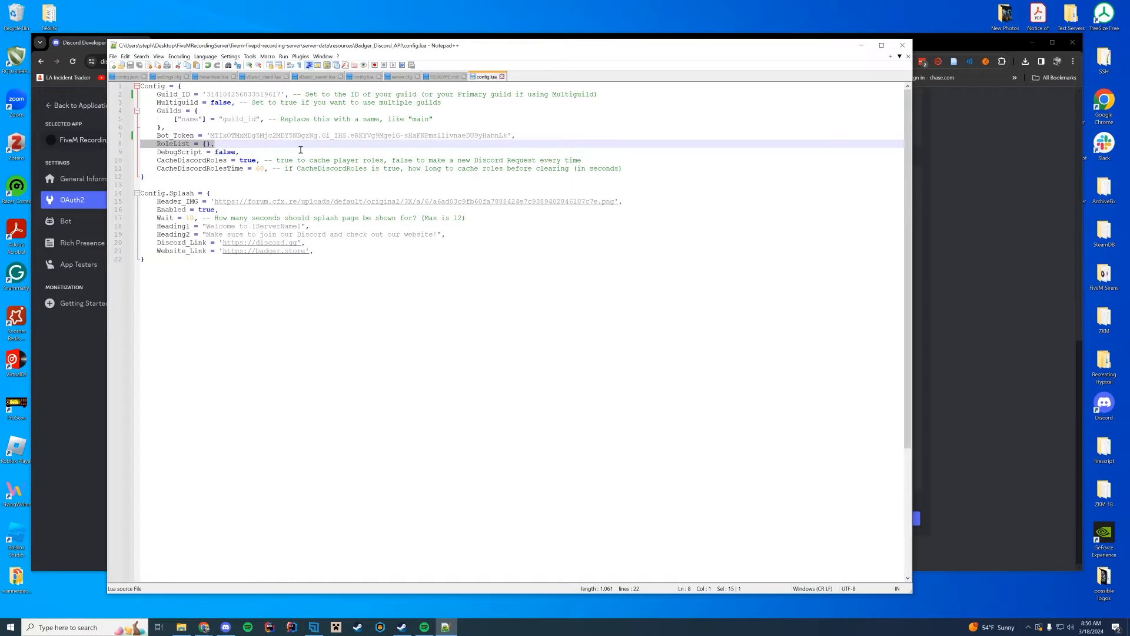
click(237, 146)
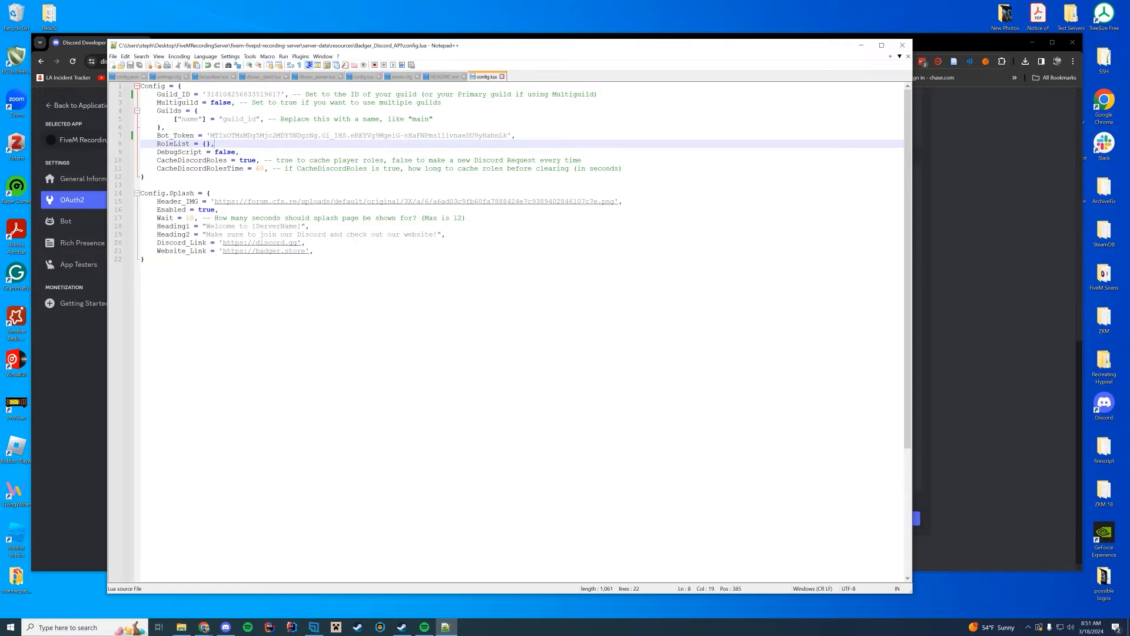
Bring up the DiscordAcePerms Badger Docs page in the browser.
key(alt+Tab)
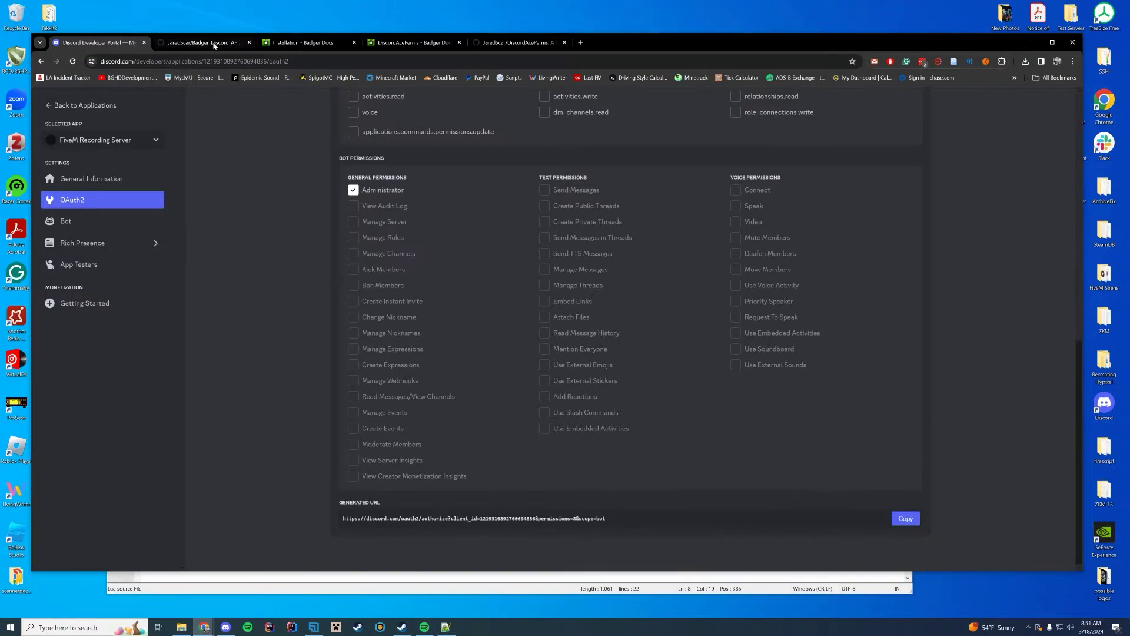
click(301, 41)
Copy the example RoleList from the Badger_Discord_API installation docs and paste it over RoleList = {}.
click(394, 42)
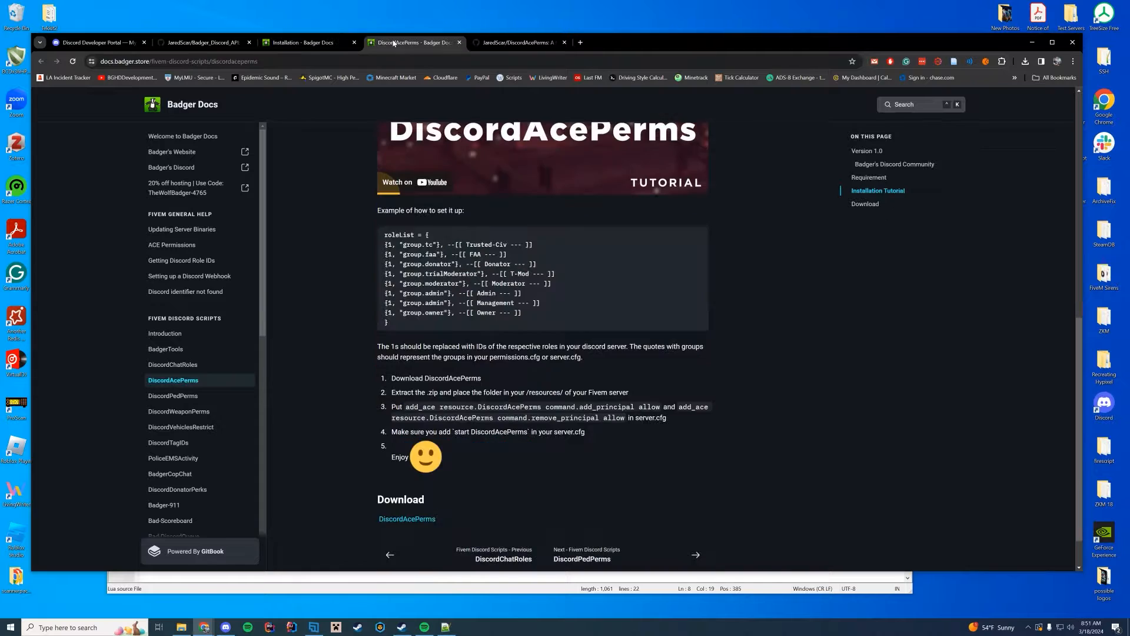
click(301, 41)
scroll(680, 336, down, 5)
scroll(751, 363, down, 1)
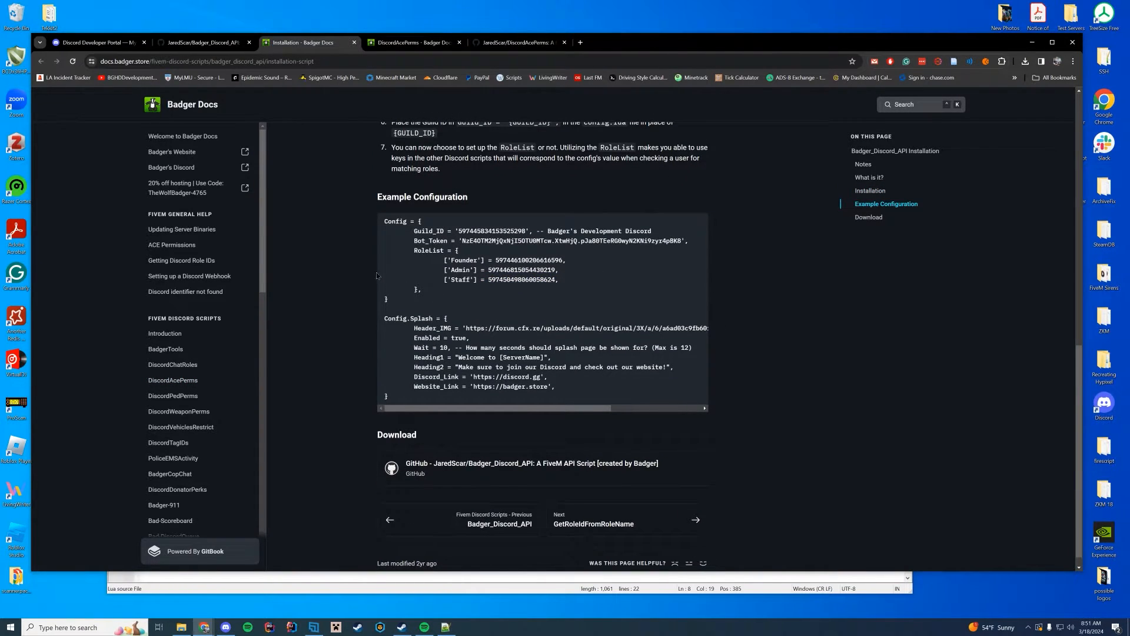
drag(415, 252, 455, 288)
key(ctrl+c)
key(alt+Tab)
drag(214, 143, 157, 143)
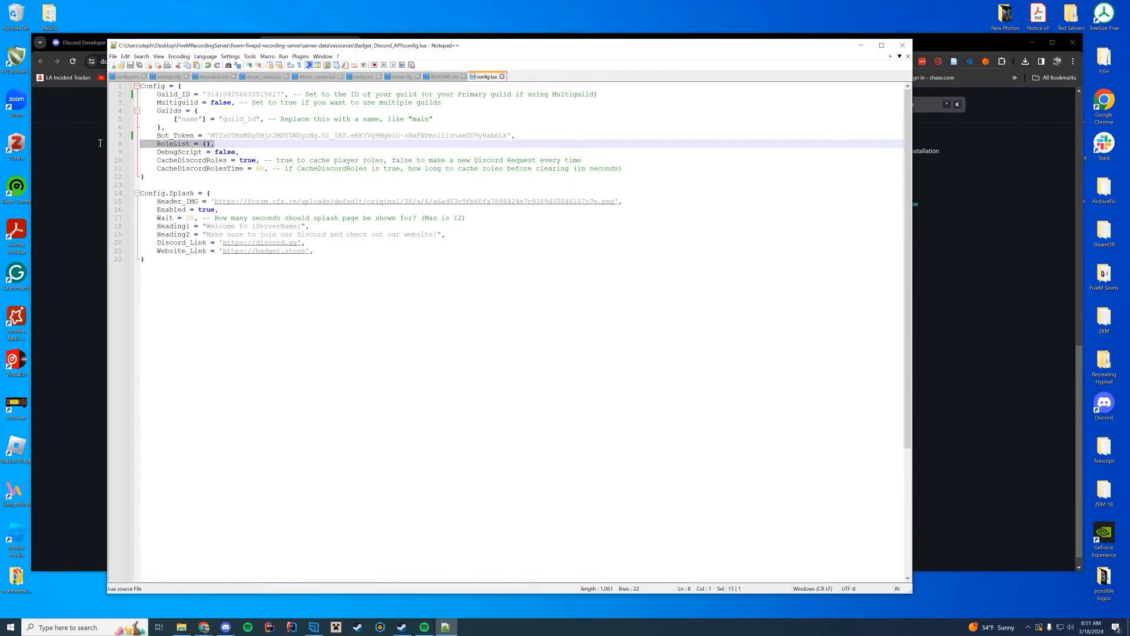
key(ctrl+v)
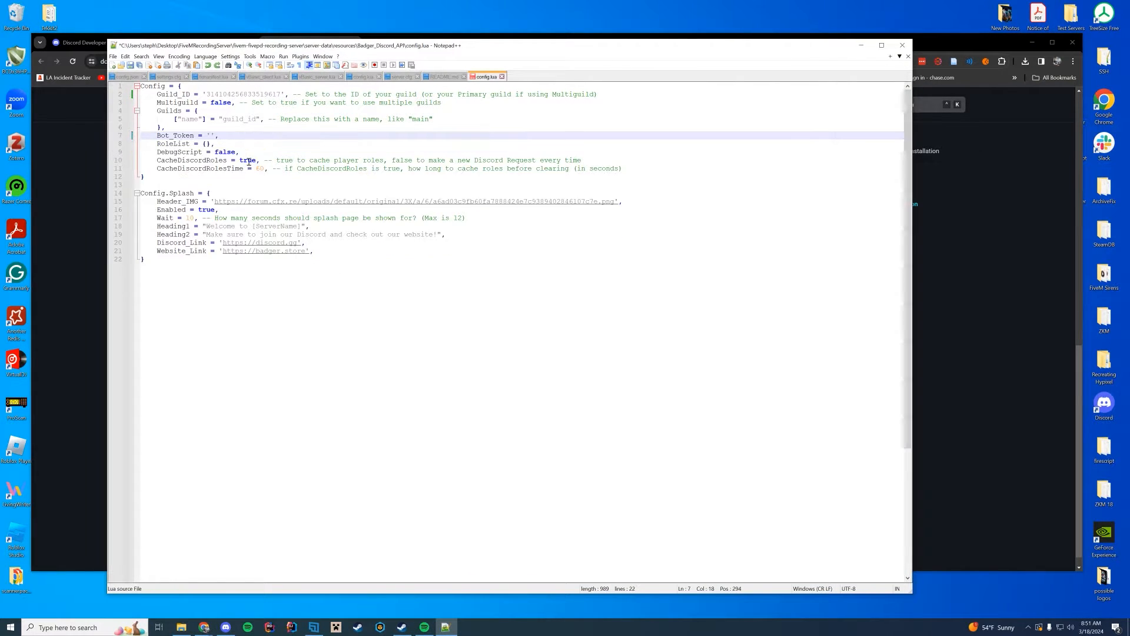
Recopy the full example RoleList block and paste it over the whole RoleList line.
key(alt+Tab)
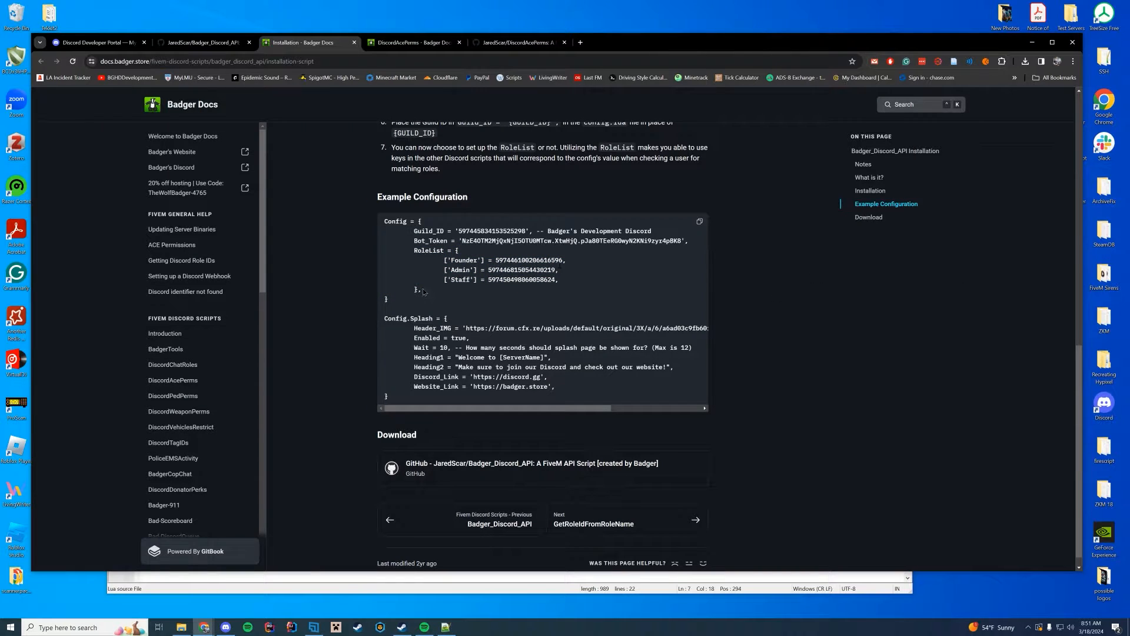
mouse_move(414, 250)
mouse_down()
mouse_move(476, 280)
mouse_move(414, 251)
mouse_up()
key(ctrl+c)
key(alt+Tab)
triple_click(203, 143)
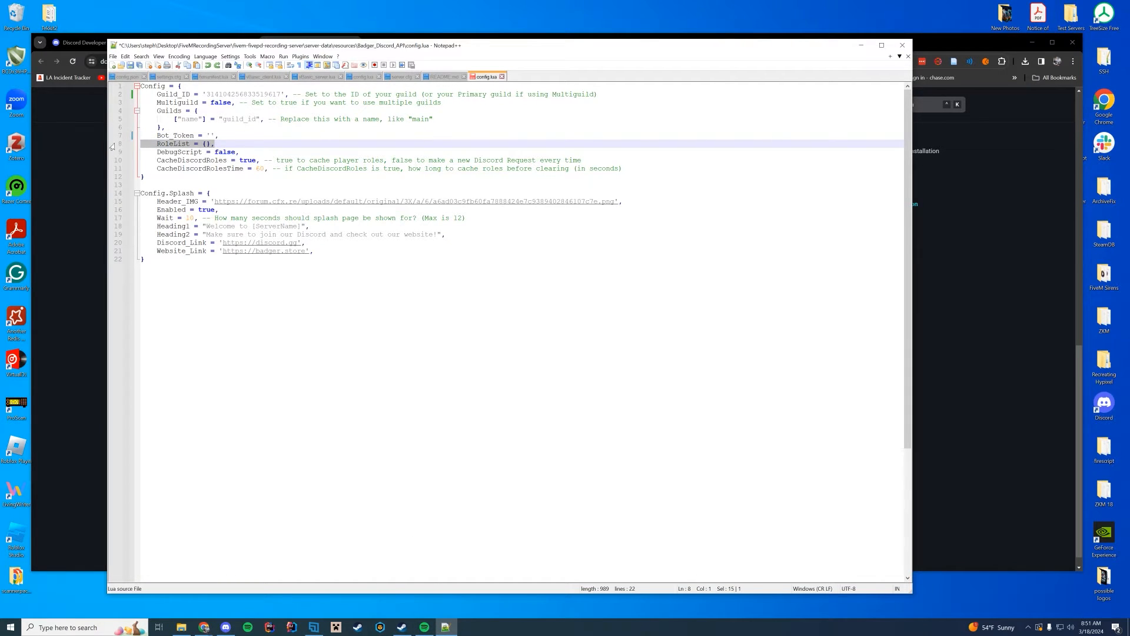
key(ctrl+v)
Undo and redo edits so RoleList keeps the Founder, Admin and Staff entries, then return to the Developer Portal.
key(ctrl+z)
key(ctrl+z)
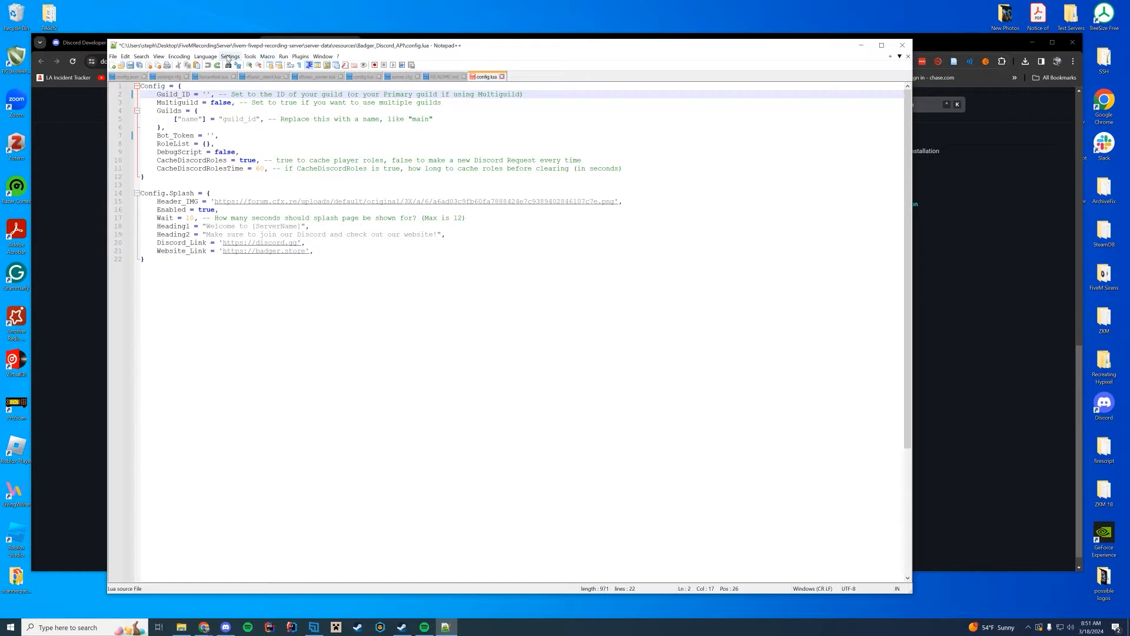
click(219, 66)
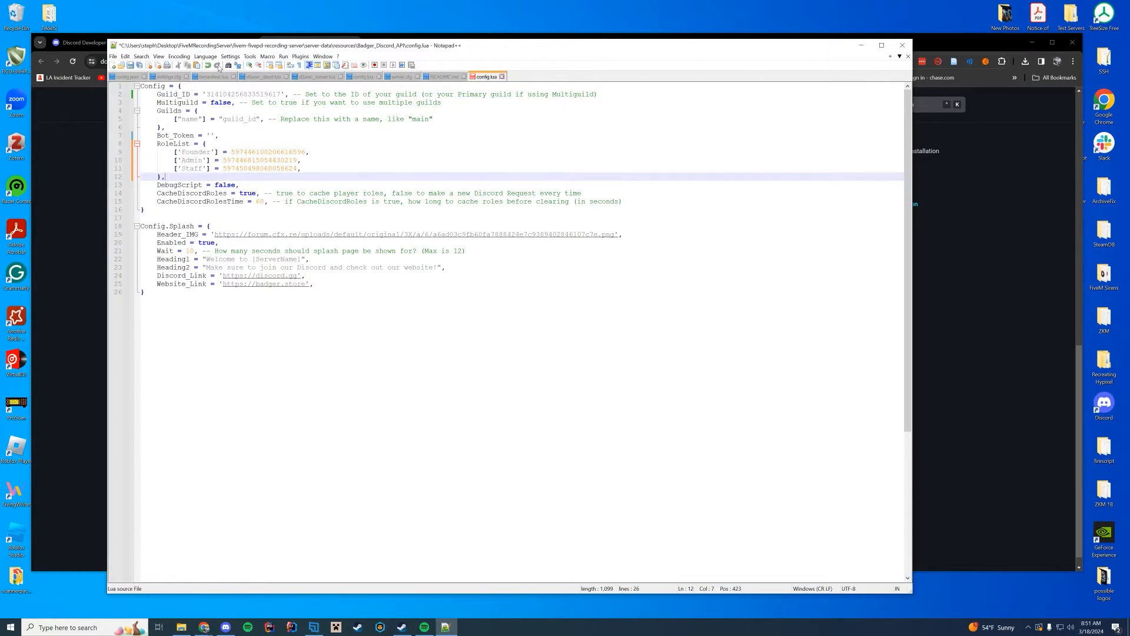
click(209, 66)
click(209, 66)
click(215, 66)
click(215, 134)
key(alt+Tab)
key(ctrl+shift+Tab)
key(ctrl+shift+Tab)
scroll(303, 163, up, 5)
Copy the bot token from the Developer Portal's Bot page and paste it into config.lua's Bot_Token.
click(66, 221)
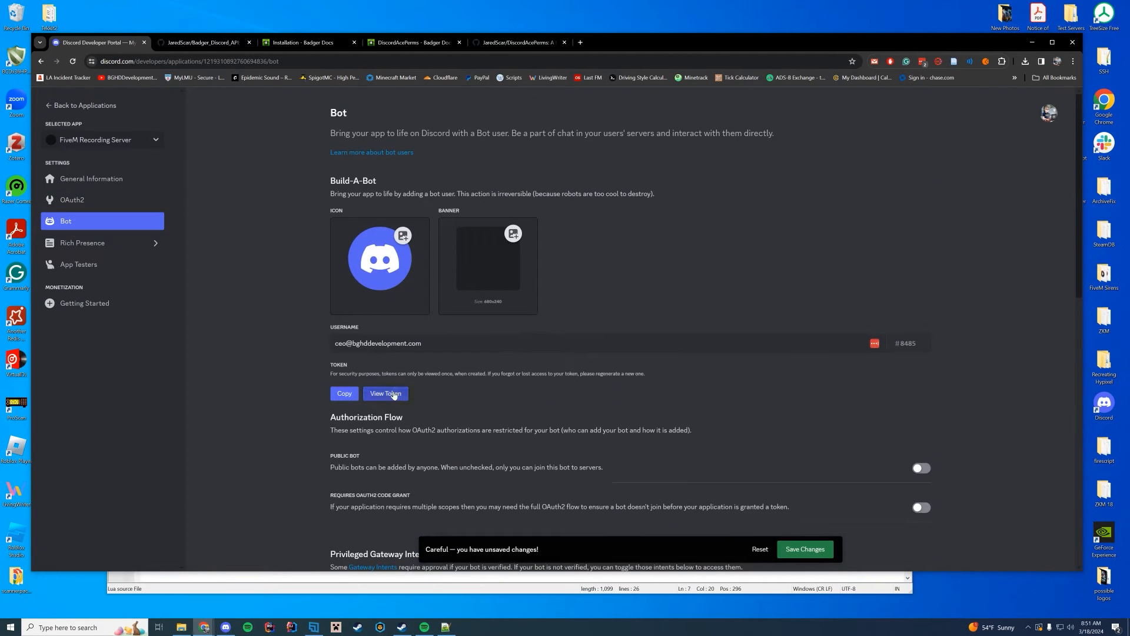
click(385, 392)
click(344, 403)
click(759, 550)
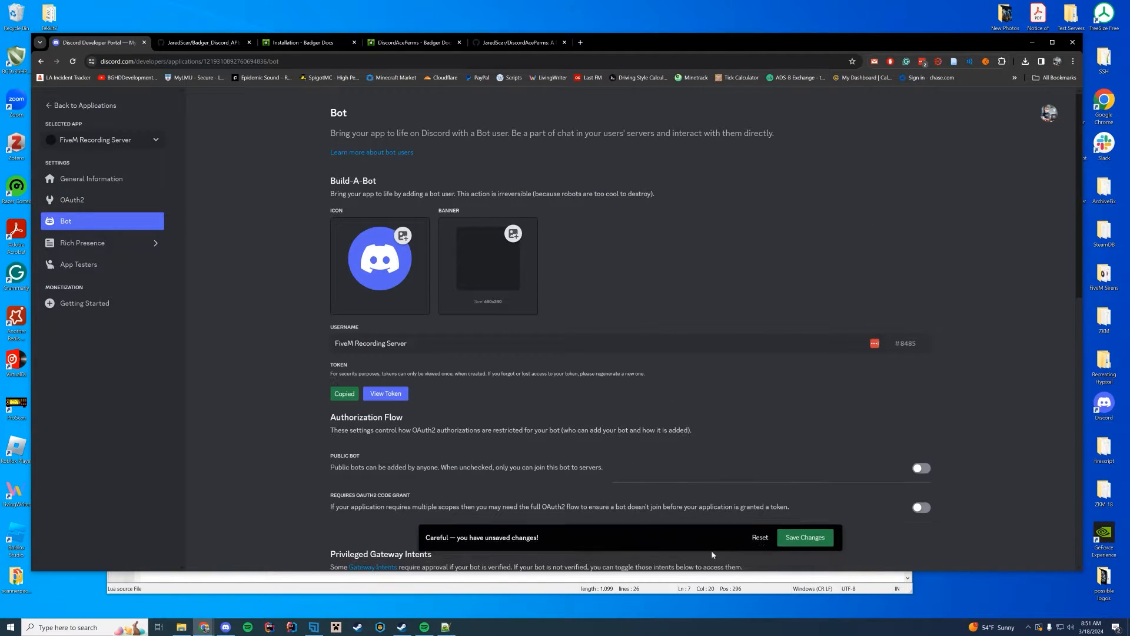
click(445, 628)
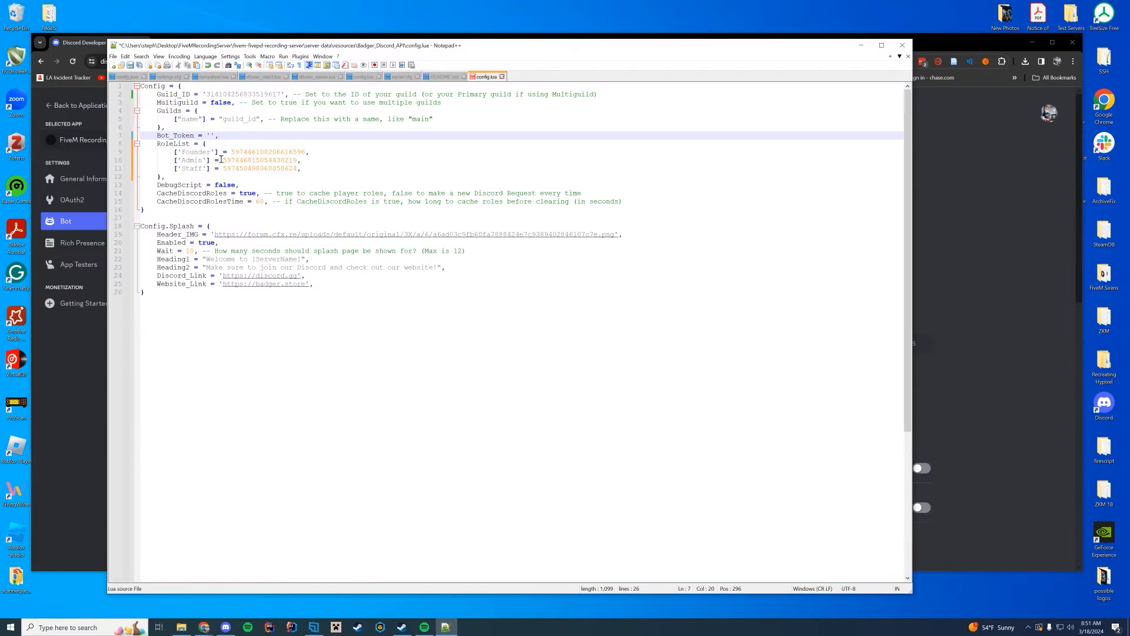
key(ctrl+v)
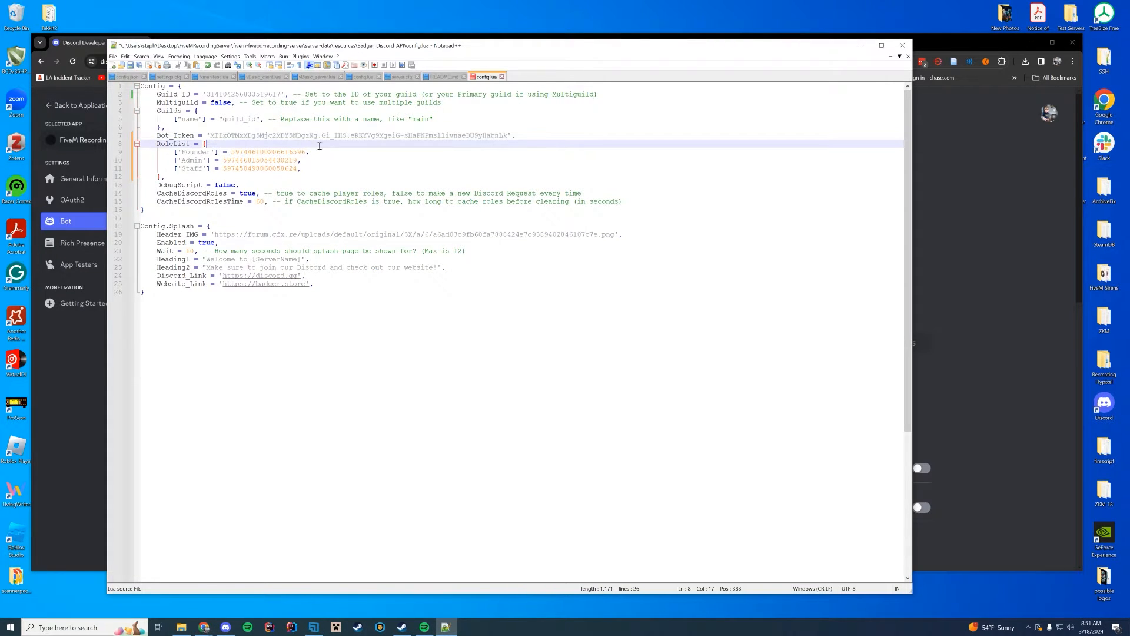
Review the RoleList entries in config.lua, then open Server Settings for the Discord server.
click(198, 143)
double_click(194, 152)
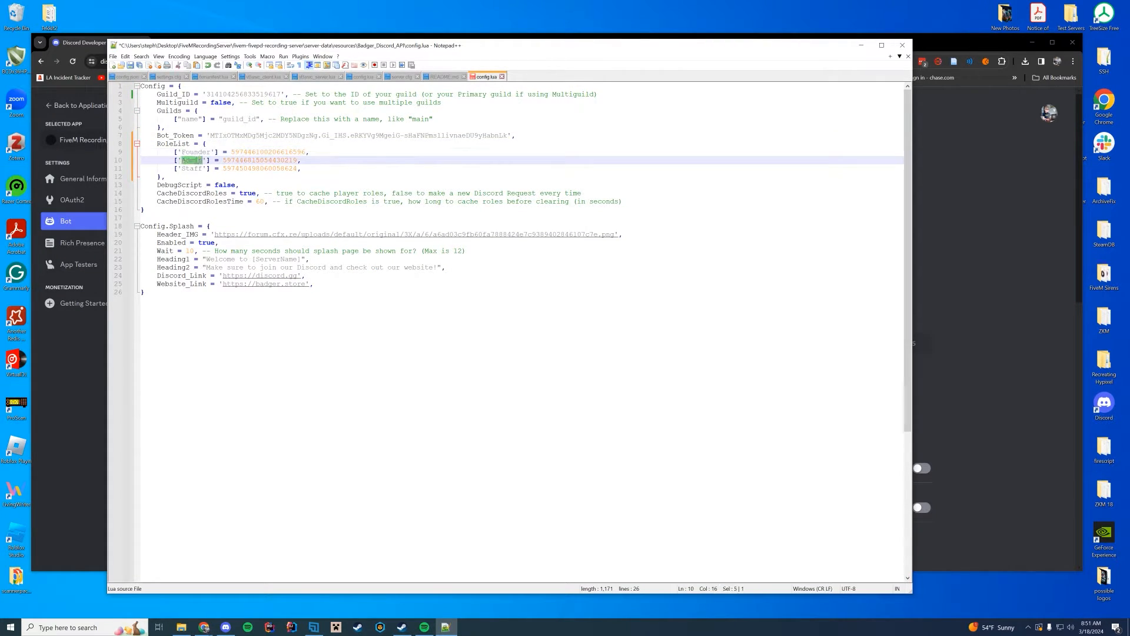
double_click(191, 169)
click(358, 158)
click(226, 627)
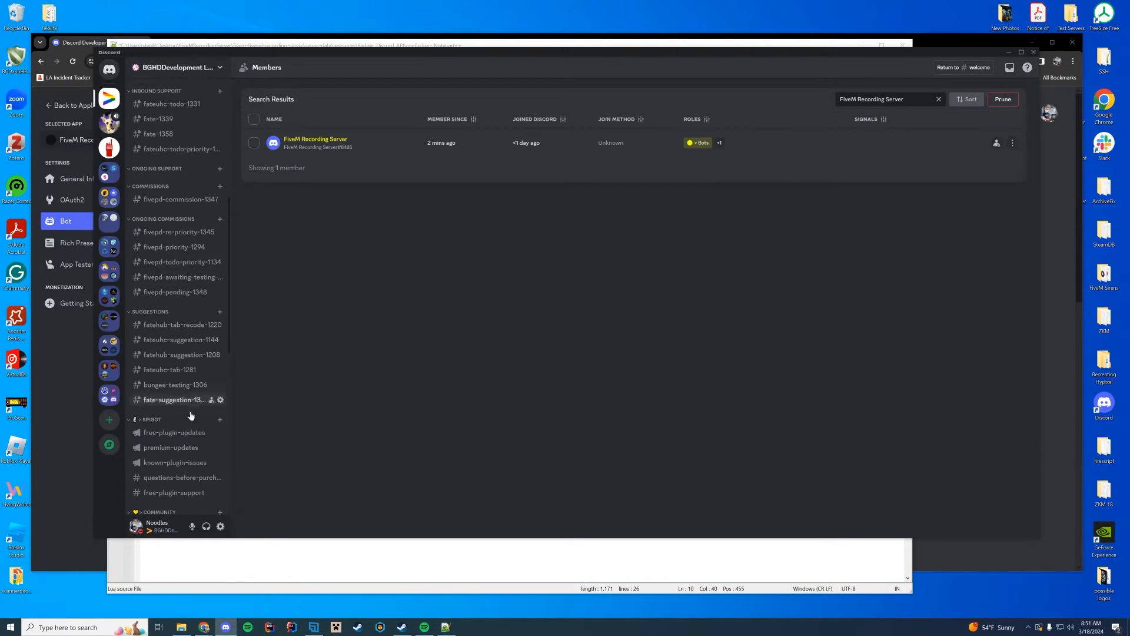
click(938, 98)
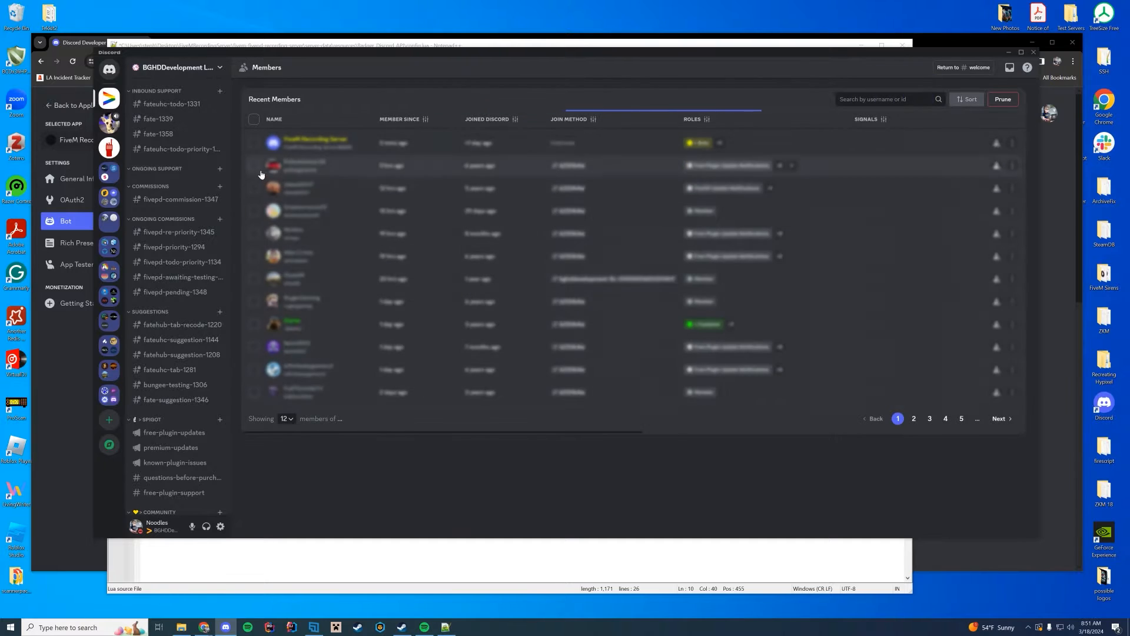
click(177, 68)
click(162, 126)
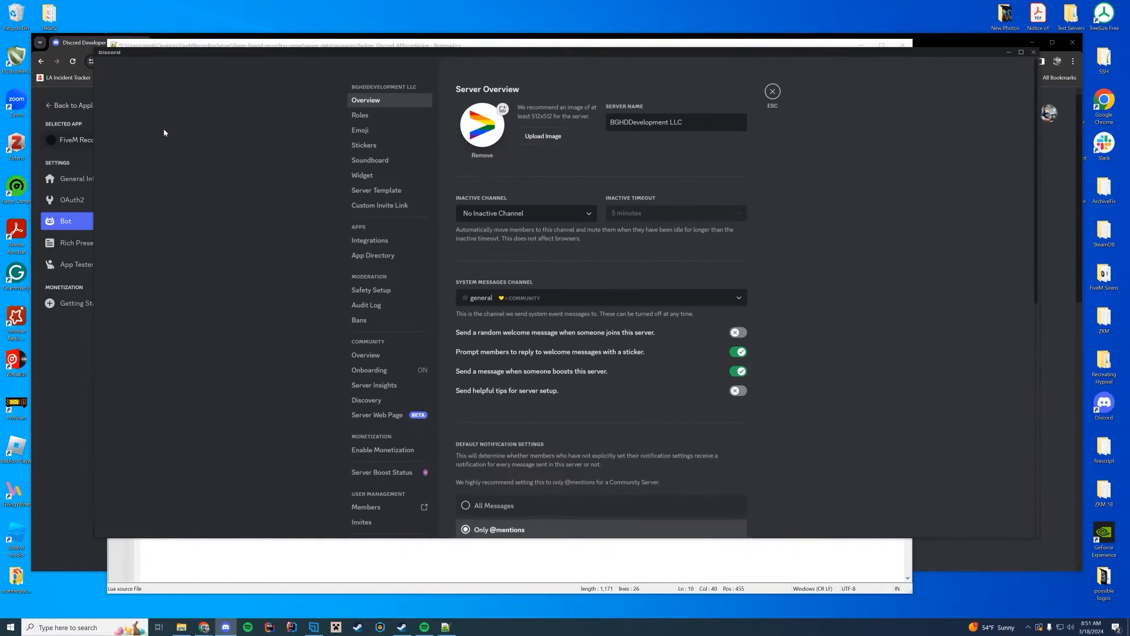
Copy the FivePD Server Member role ID from Discord Roles and paste it over the first RoleList entry's ID.
click(360, 115)
scroll(776, 292, down, 10)
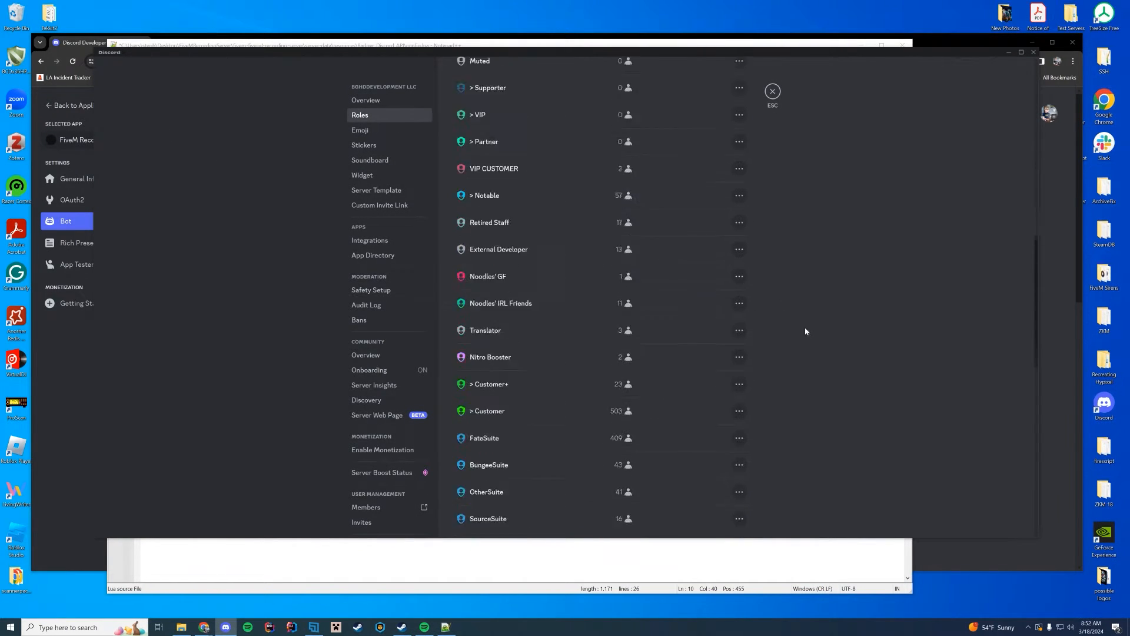
scroll(776, 291, down, 8)
scroll(775, 291, down, 4)
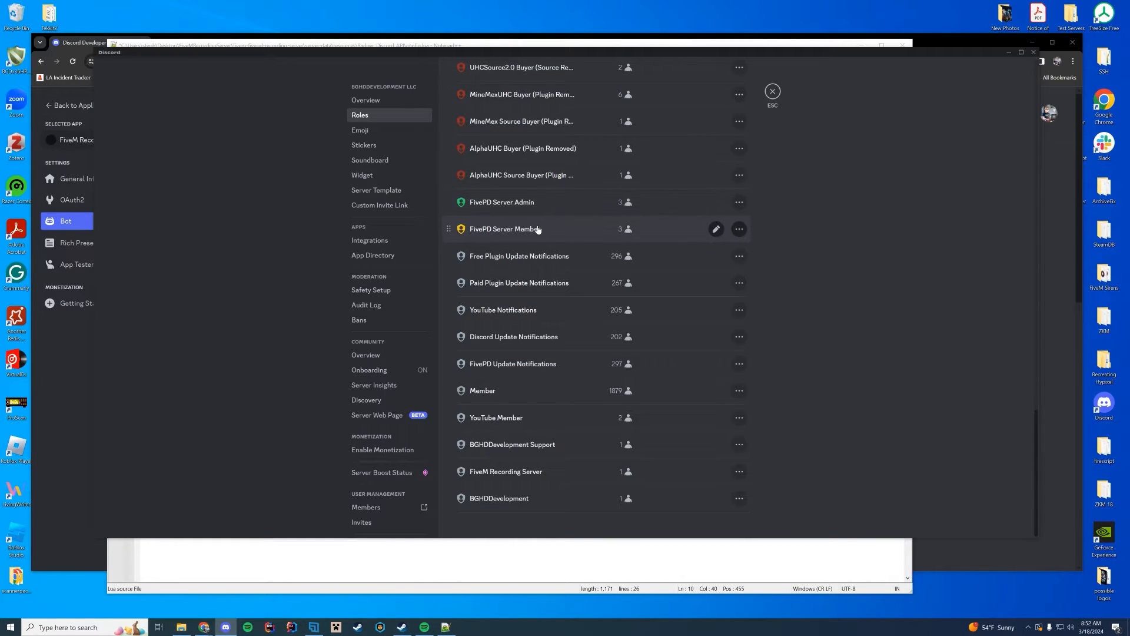
click(739, 229)
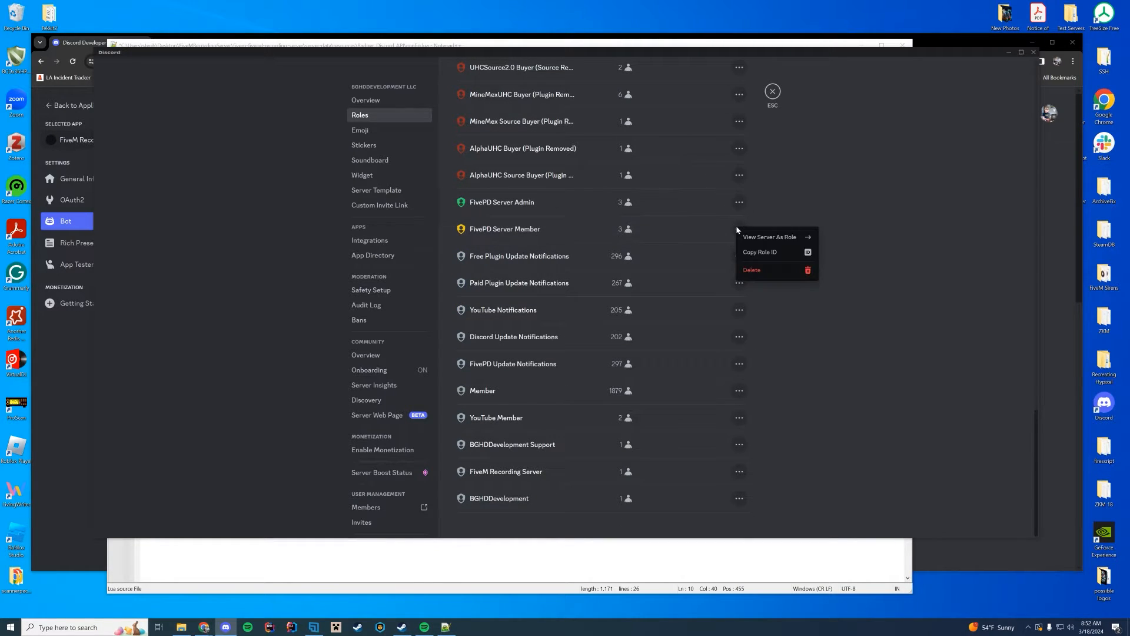
click(756, 257)
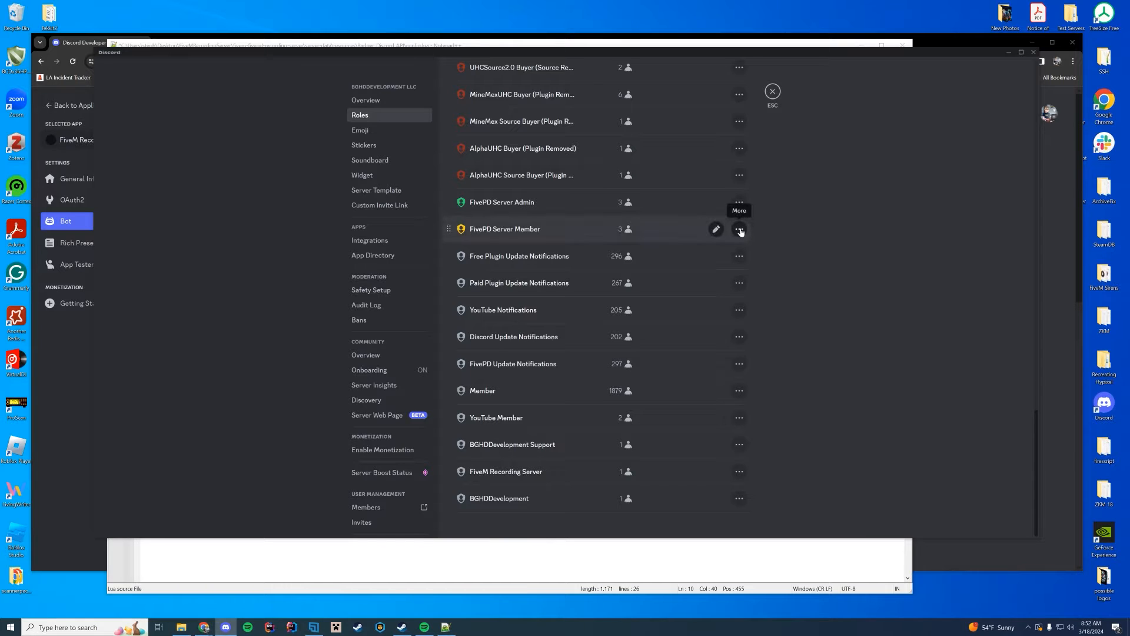
click(740, 231)
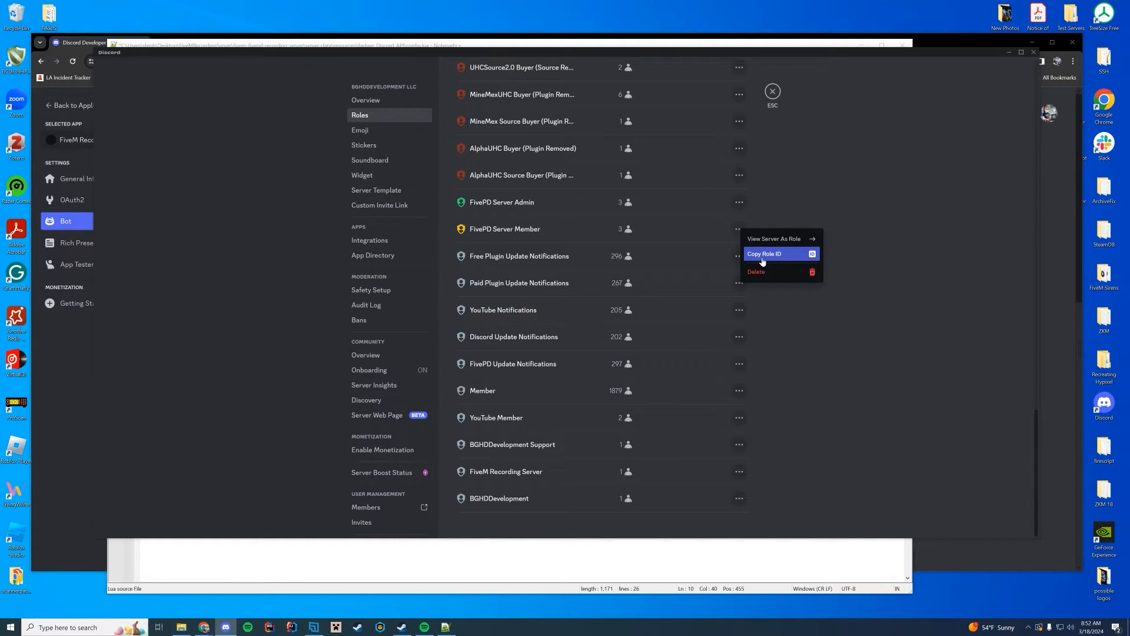
click(763, 257)
click(476, 558)
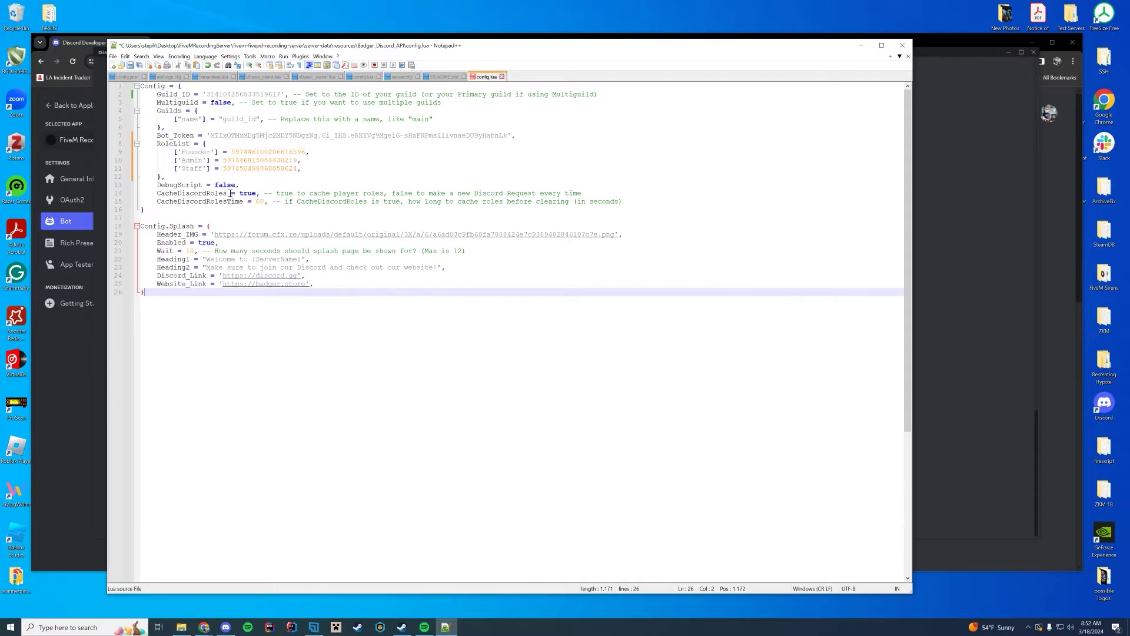
double_click(195, 152)
text(FiveM_Serv)
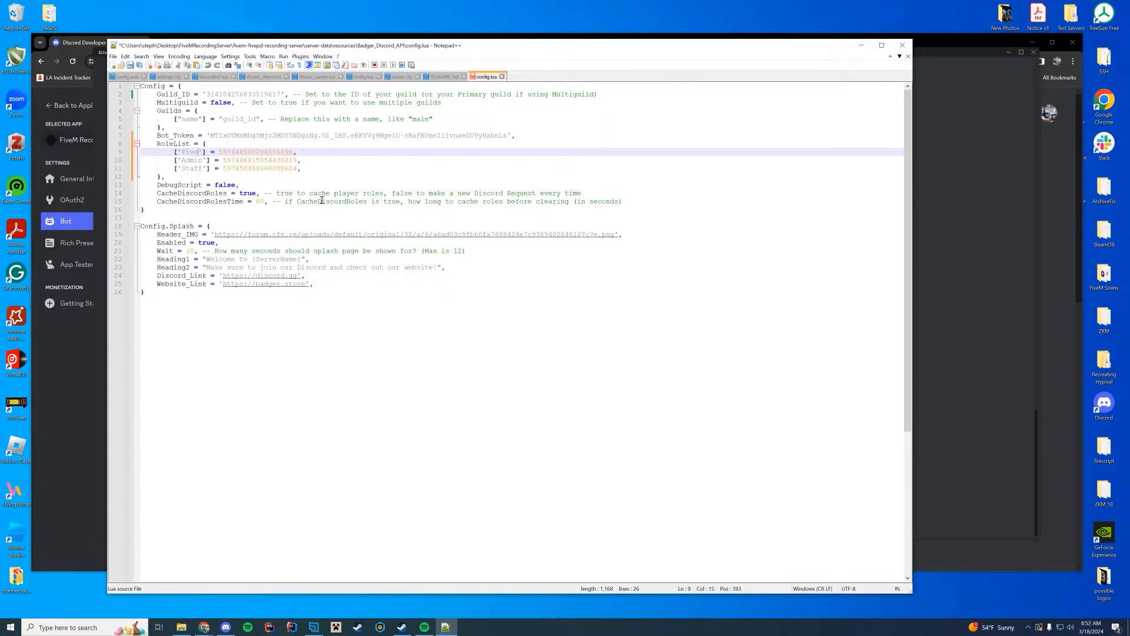
text(er Members)
double_click(313, 152)
key(ctrl+v)
click(434, 168)
Copy the FivePD Server Admin role ID and paste it over the Admin line's ID in RoleList.
key(alt+Tab)
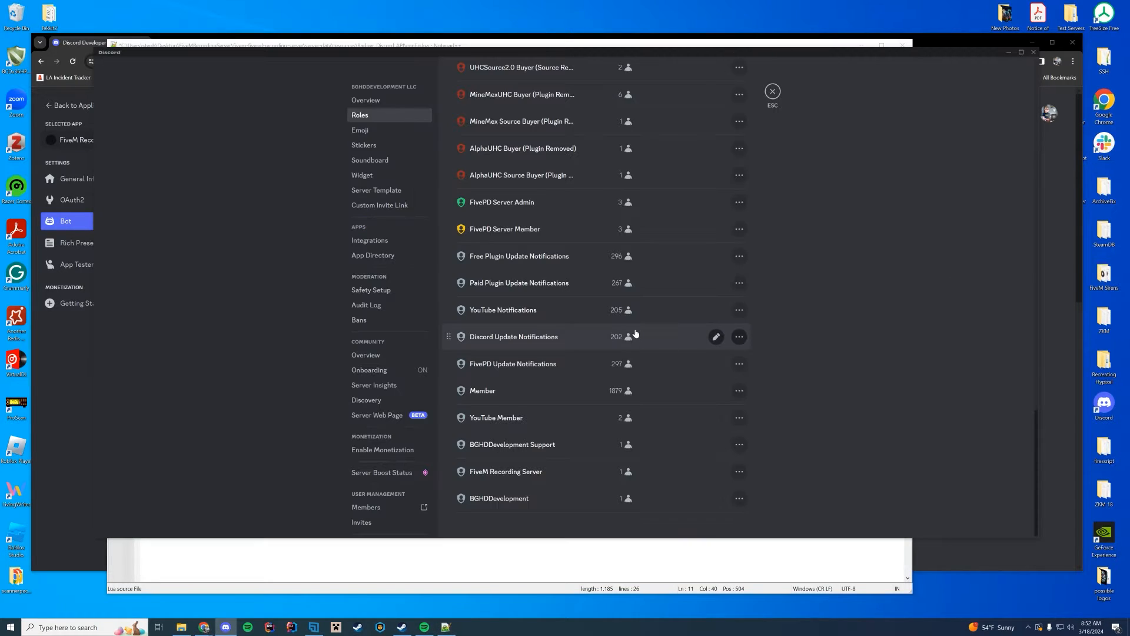
click(739, 203)
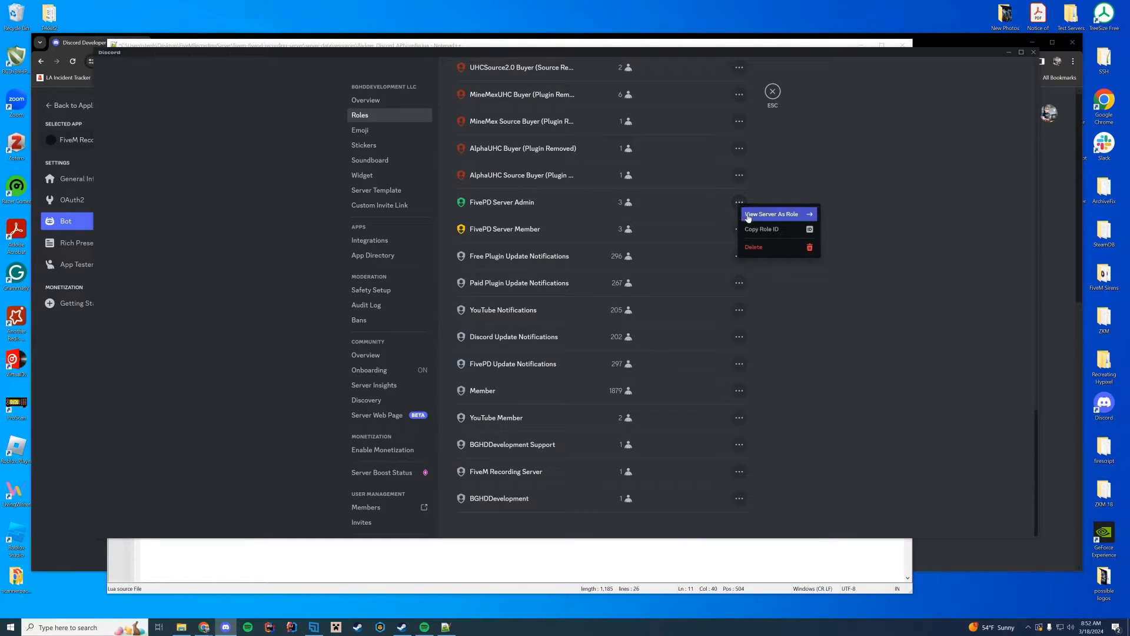
click(790, 240)
key(alt+Tab)
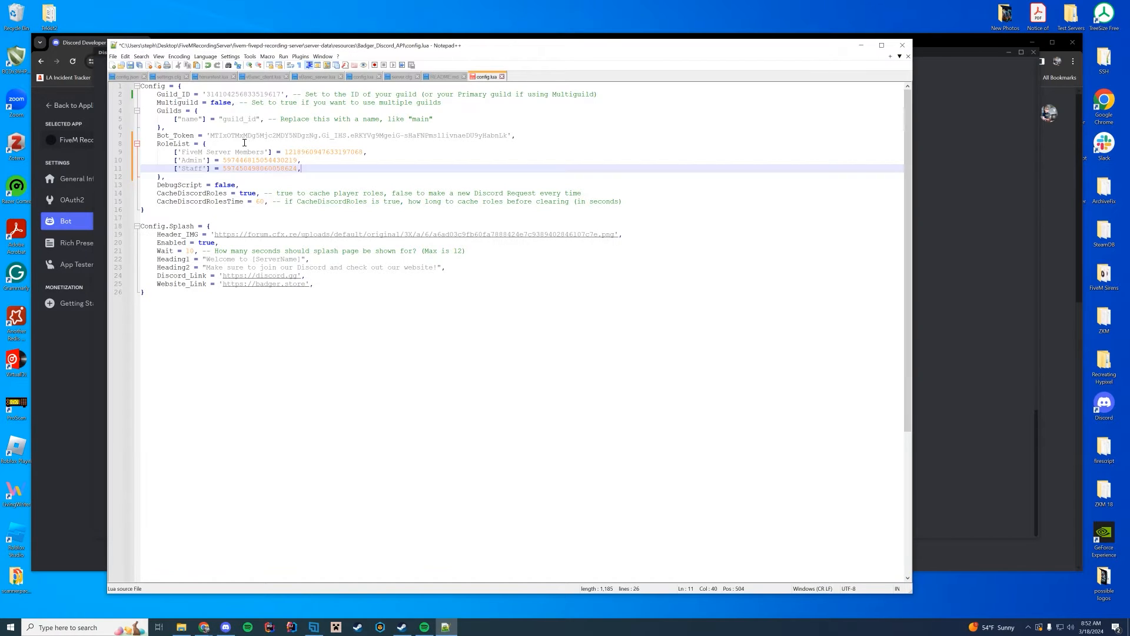
double_click(188, 152)
text(FivePD)
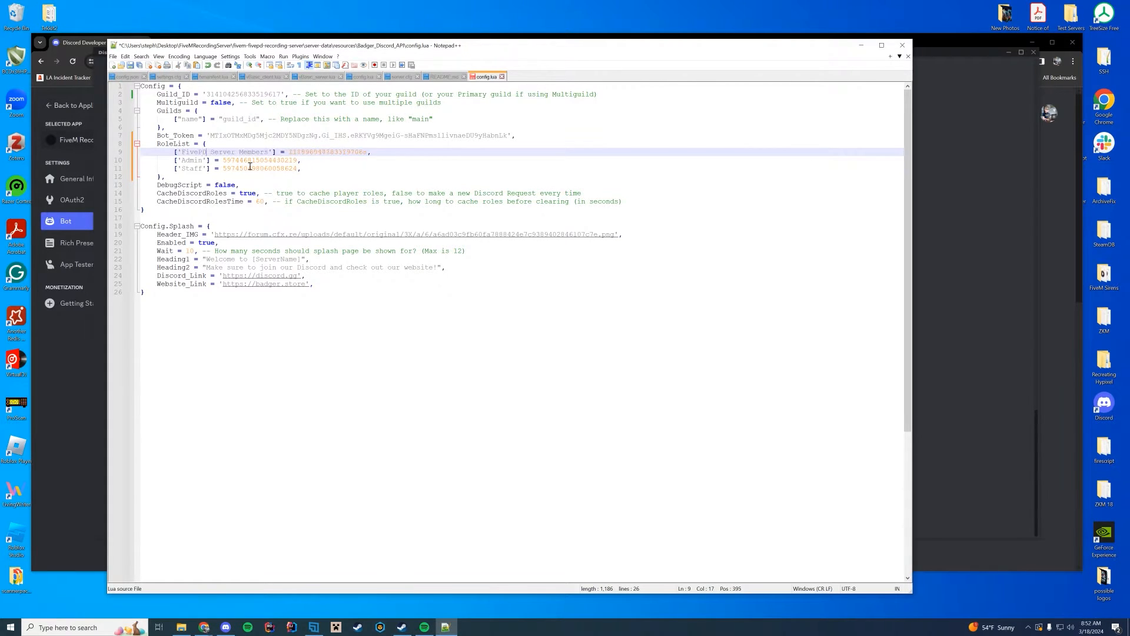
double_click(190, 160)
text(FivePD Se)
text(rver Admin)
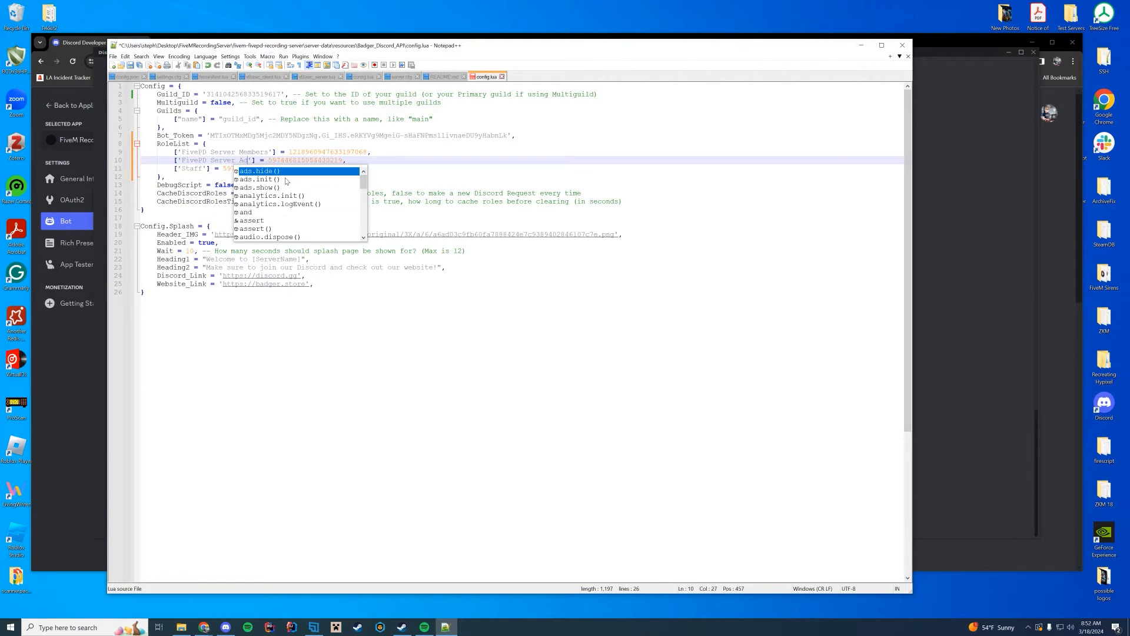
double_click(293, 161)
key(ctrl+v)
Delete the Staff role line, correct 'Members' to 'Member', and save config.lua.
drag(309, 168, 94, 169)
key(Delete)
click(445, 628)
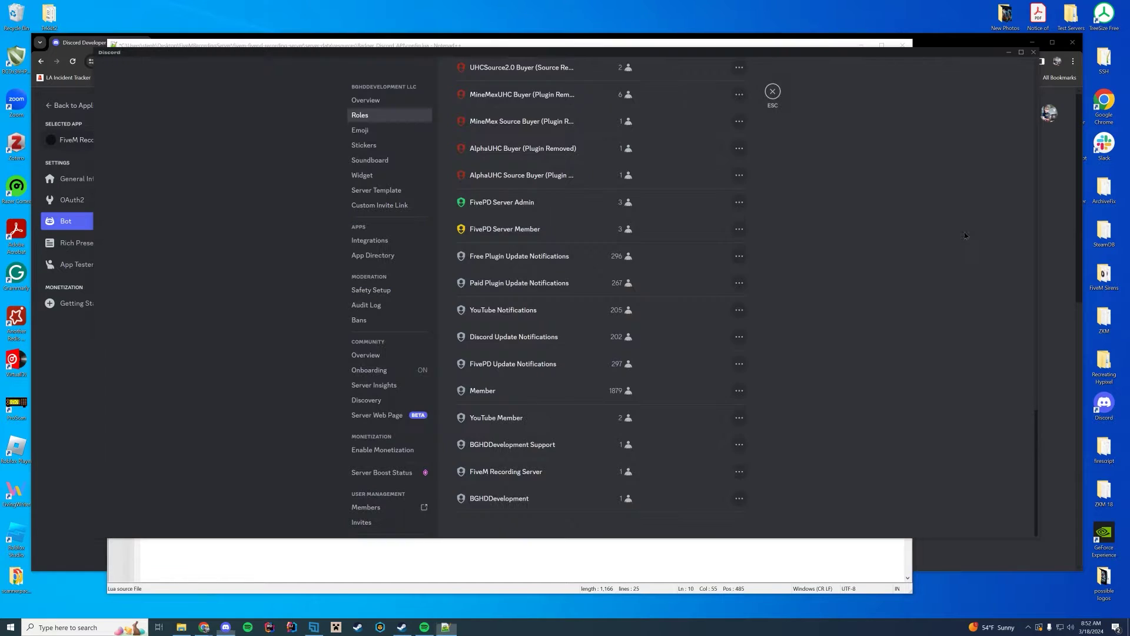
click(548, 45)
click(269, 151)
key(BackSpace)
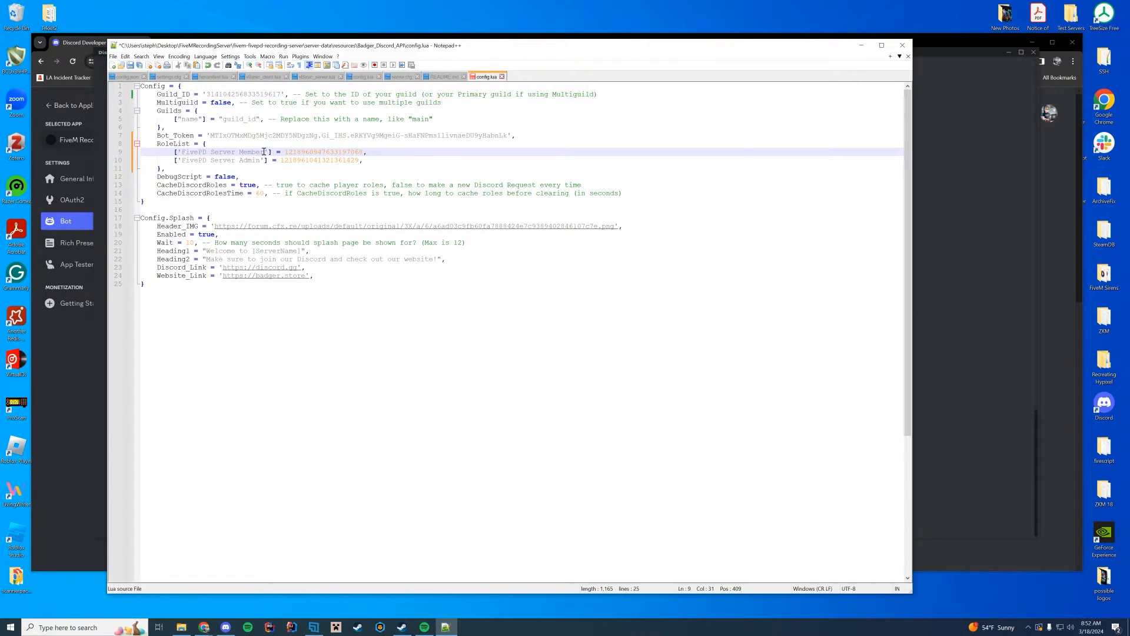
click(270, 160)
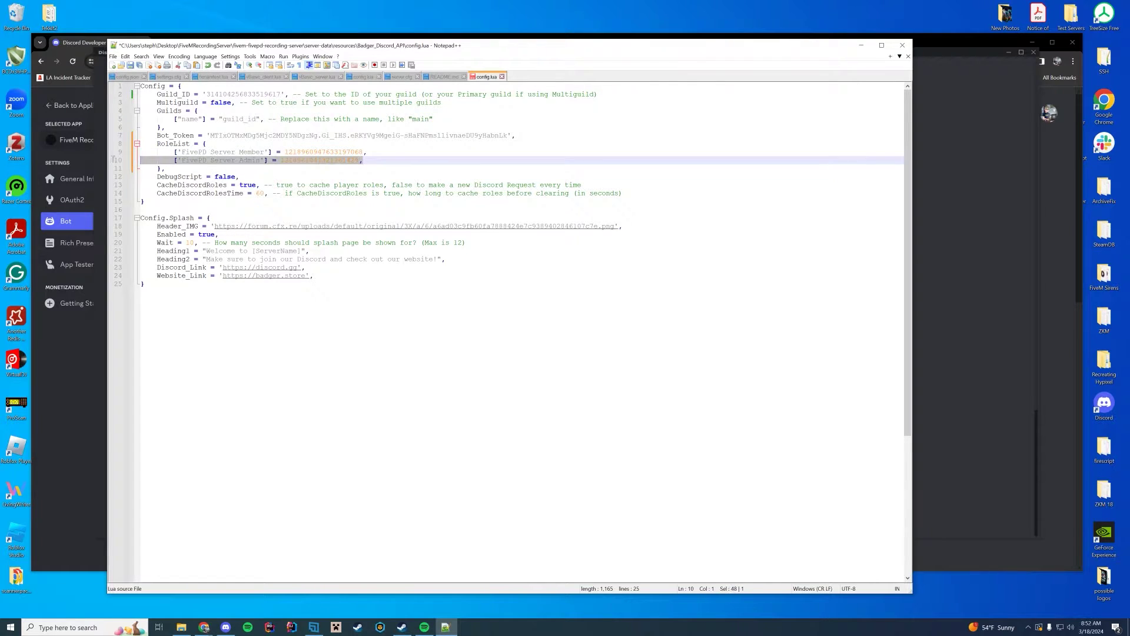
click(269, 169)
key(ctrl+s)
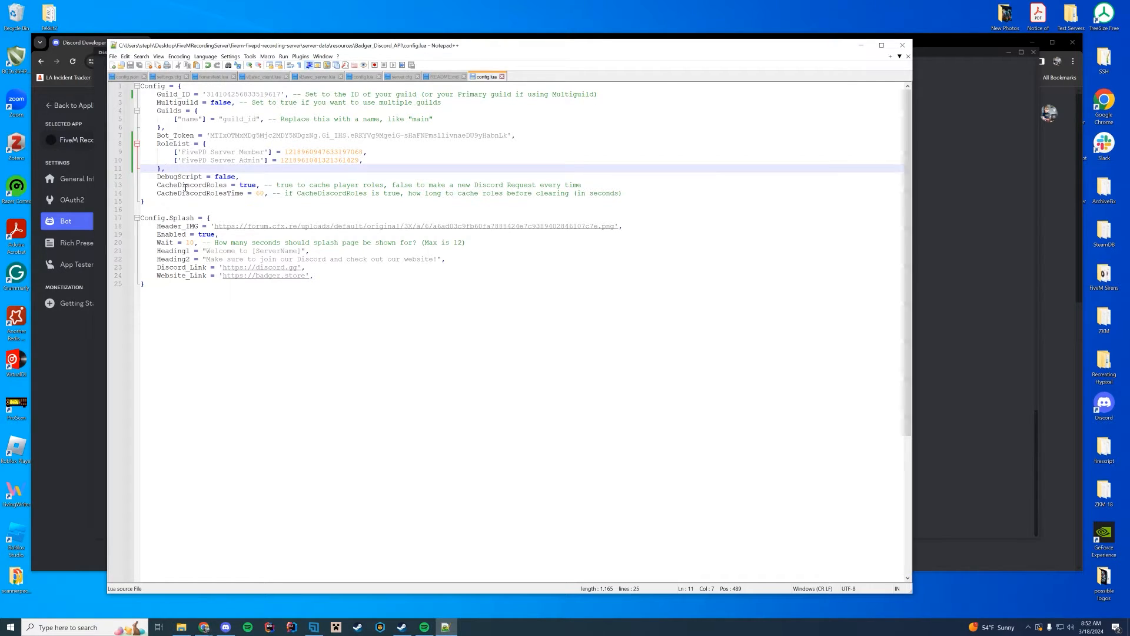
Review config.lua's Guild_ID, Bot_Token, RoleList and CacheDiscordRoles settings.
drag(187, 188, 142, 89)
click(280, 135)
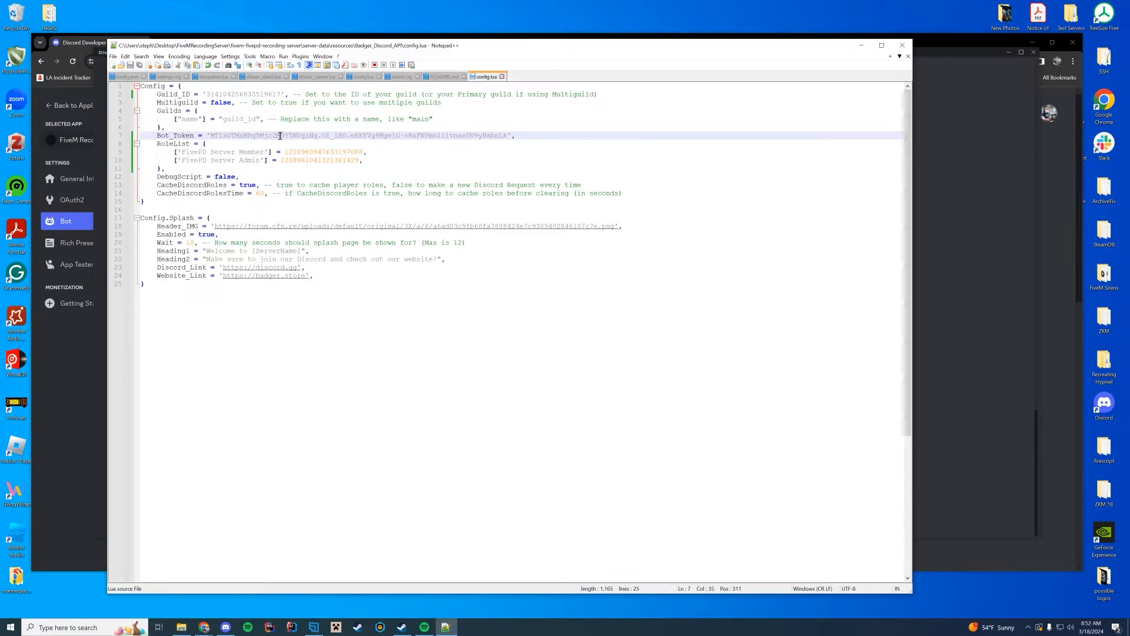
click(211, 95)
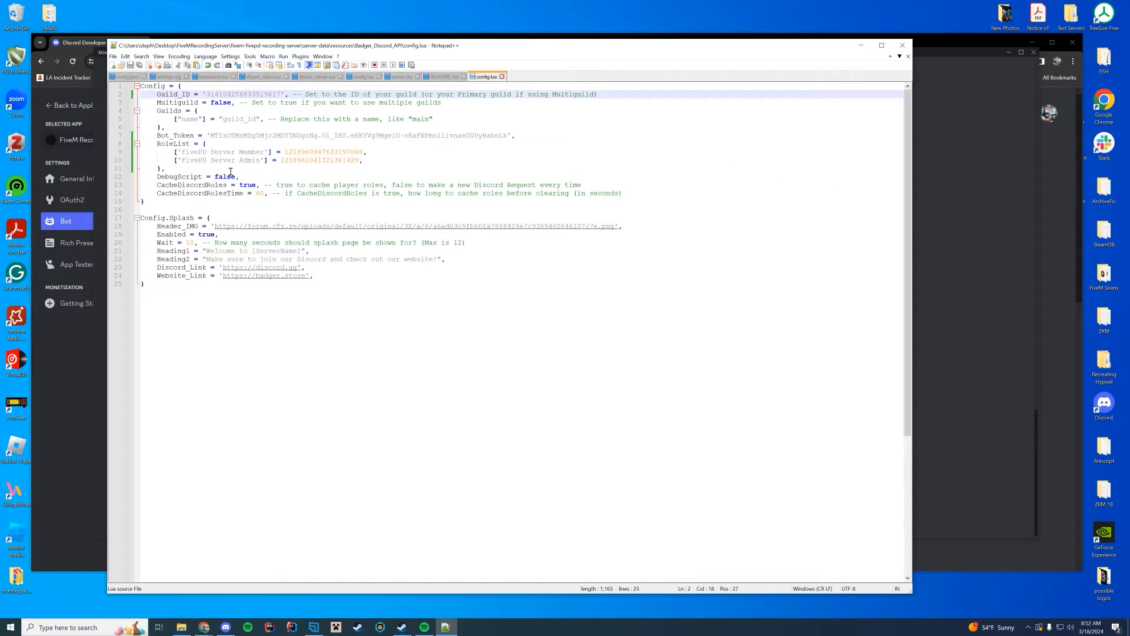
drag(367, 169, 81, 146)
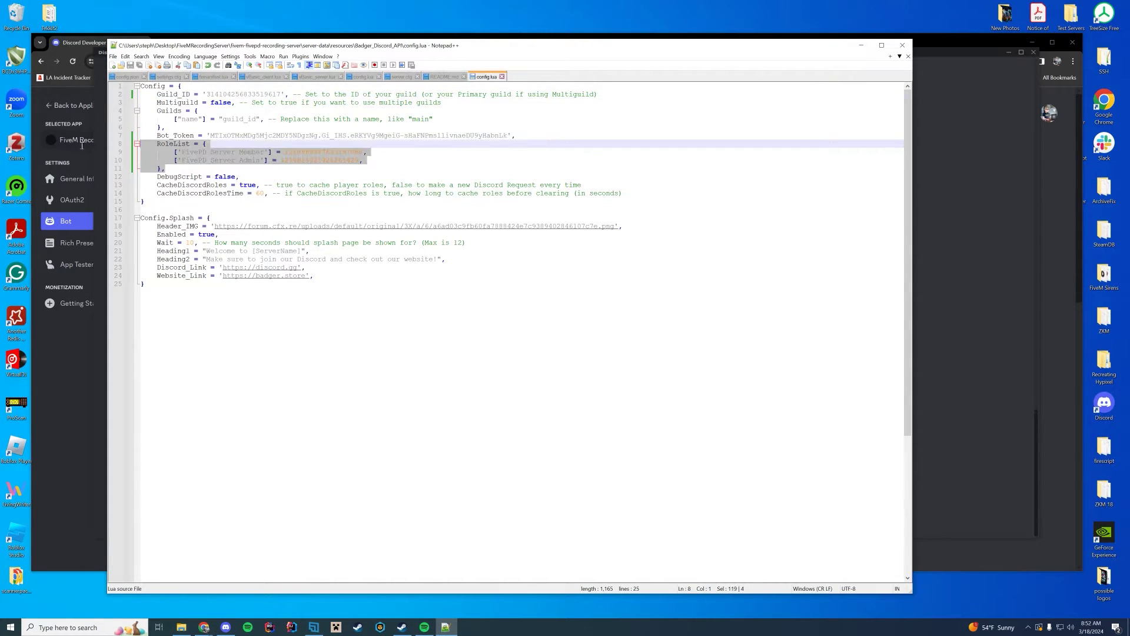
double_click(224, 177)
click(258, 175)
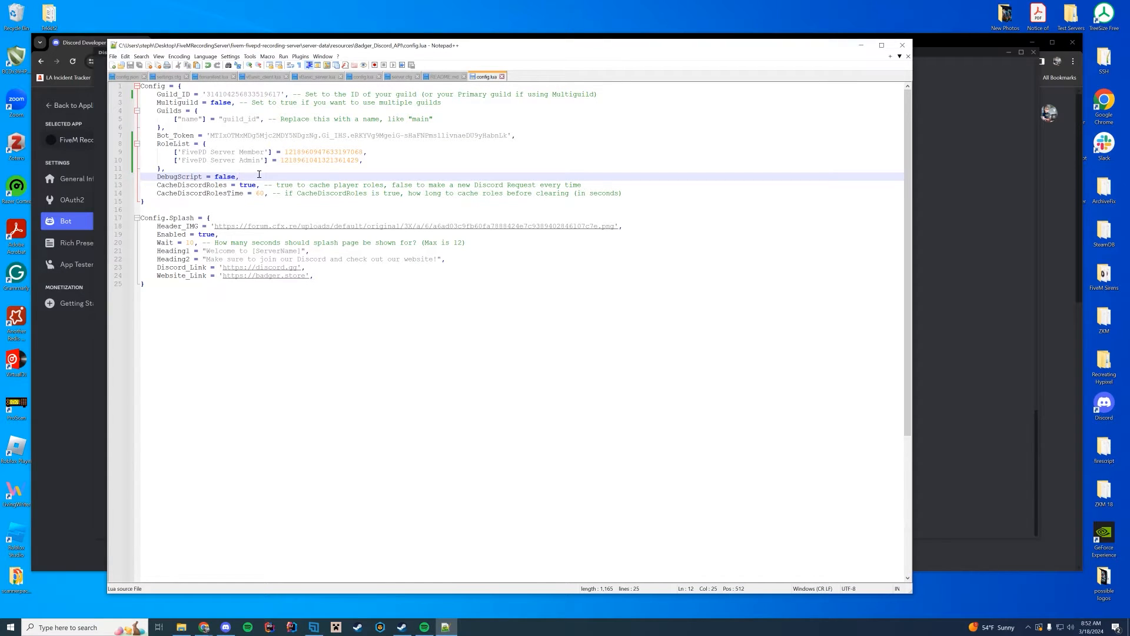
click(265, 185)
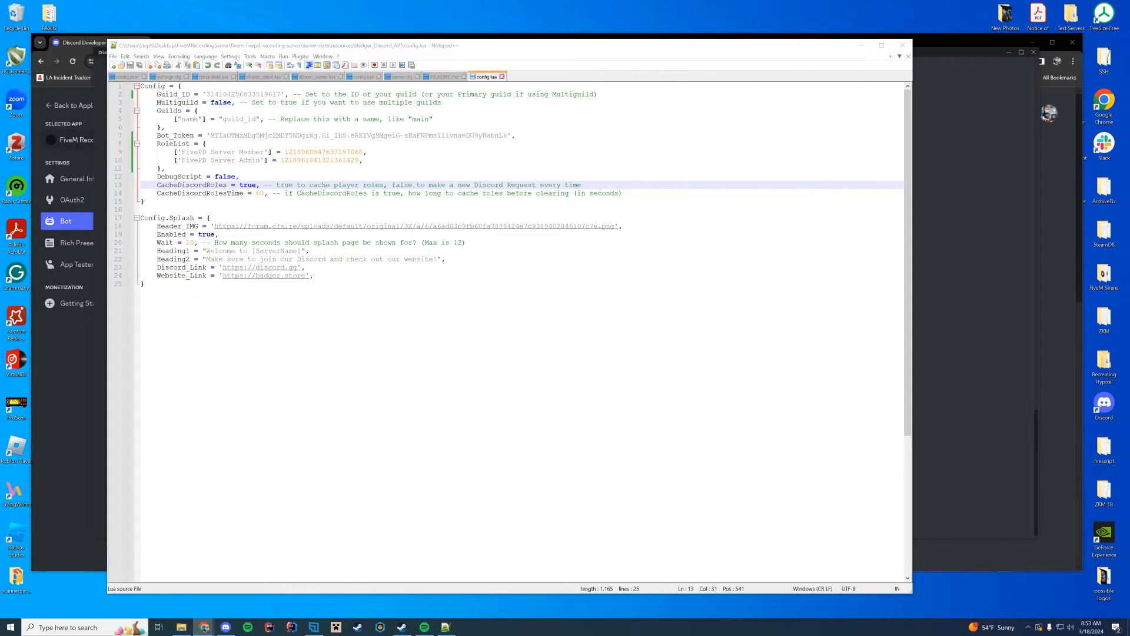
Copy the Badger_Discord_API folder name in Explorer and open server-data\server.cfg in Notepad++.
click(504, 540)
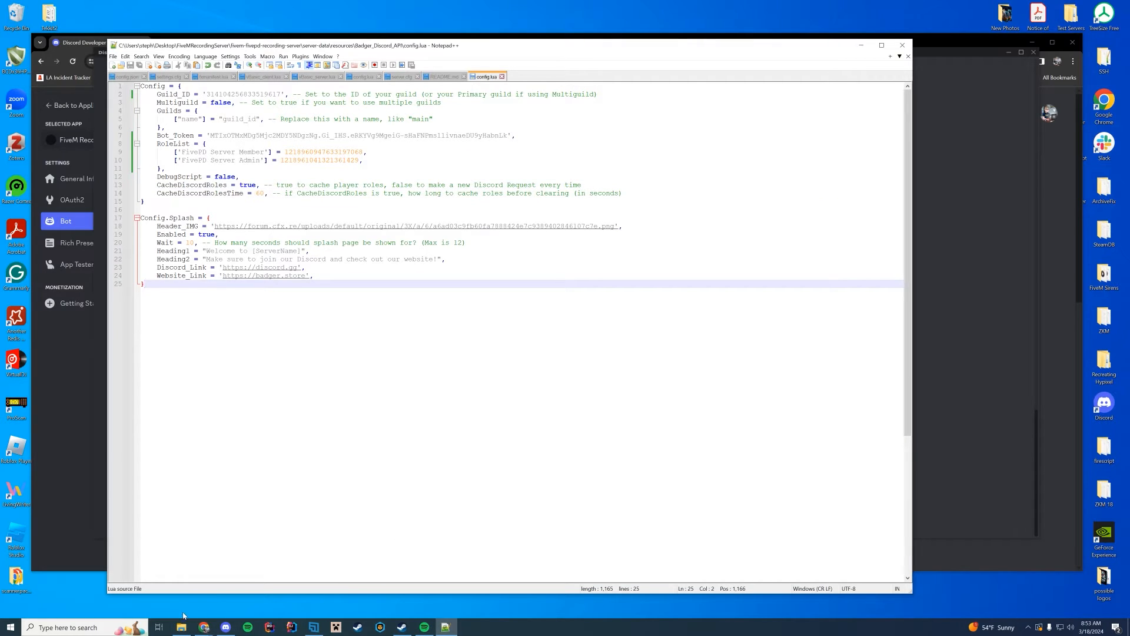
key(alt+Tab)
click(555, 188)
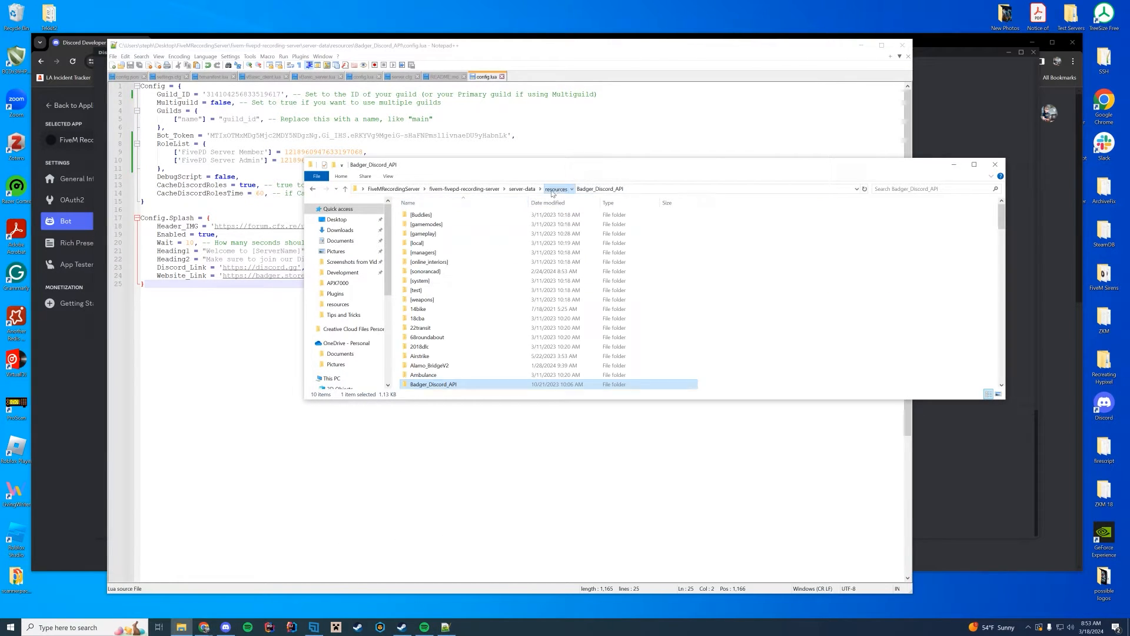
right_click(440, 385)
click(462, 365)
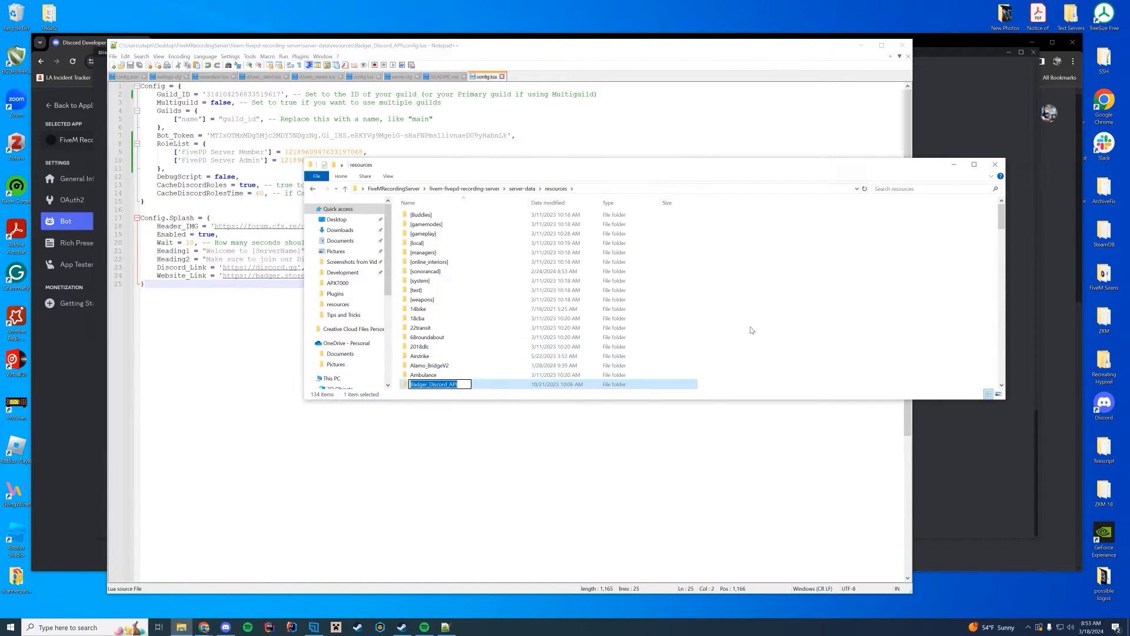
key(Escape)
click(522, 188)
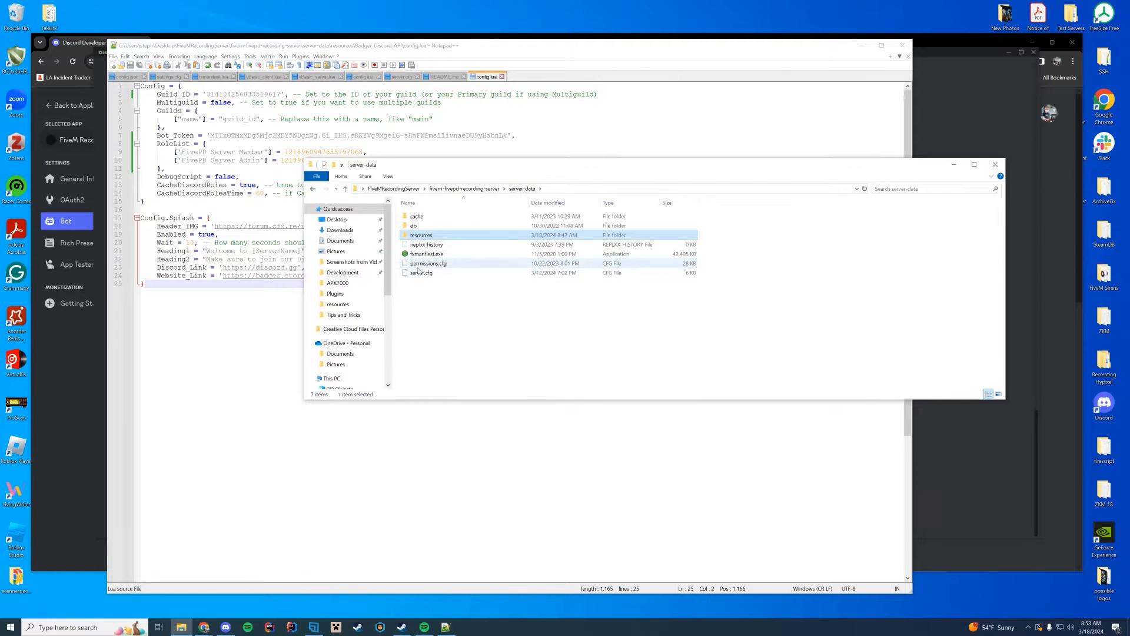
right_click(419, 273)
click(452, 329)
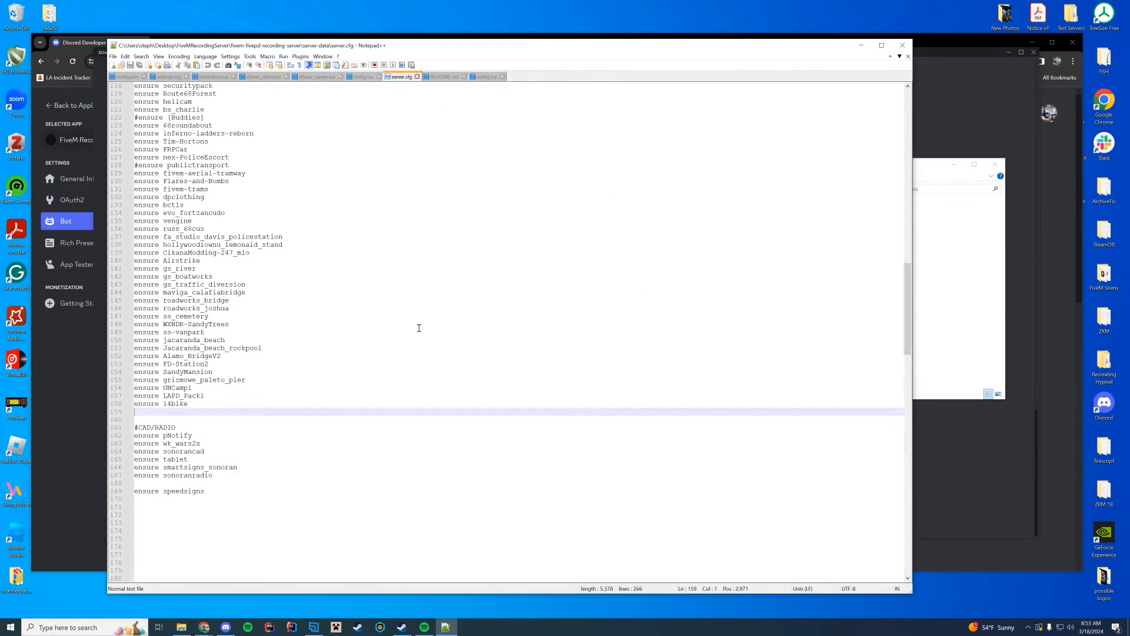
text(ensure)
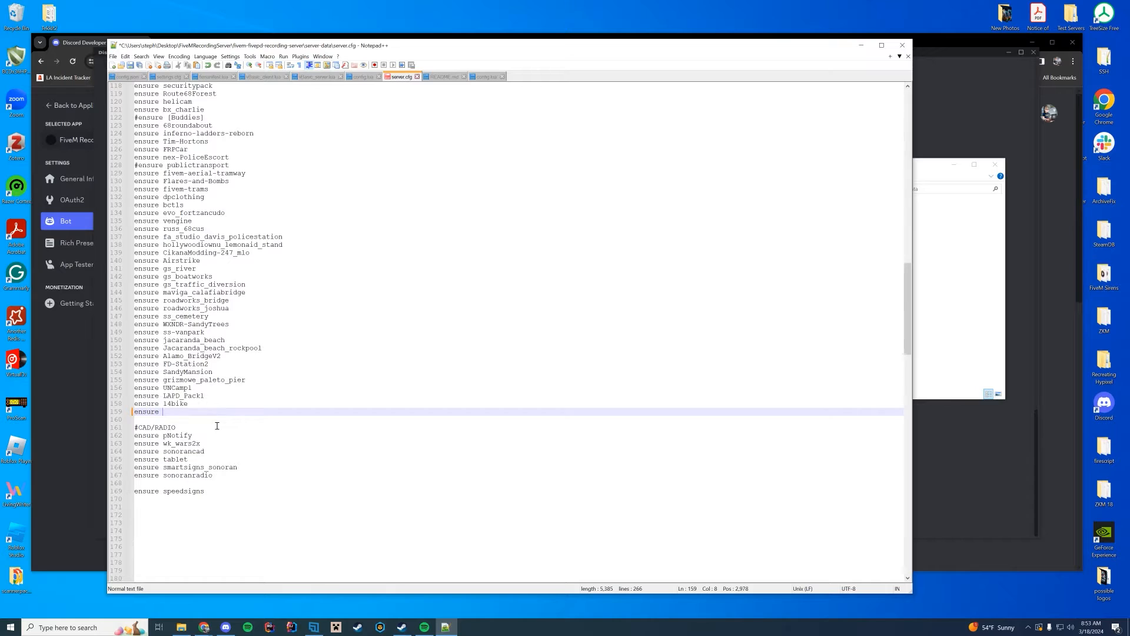
Add 'ensure Badger_Discord_API' to server.cfg and save the file.
text(Badger_Discord_API)
key(ctrl+s)
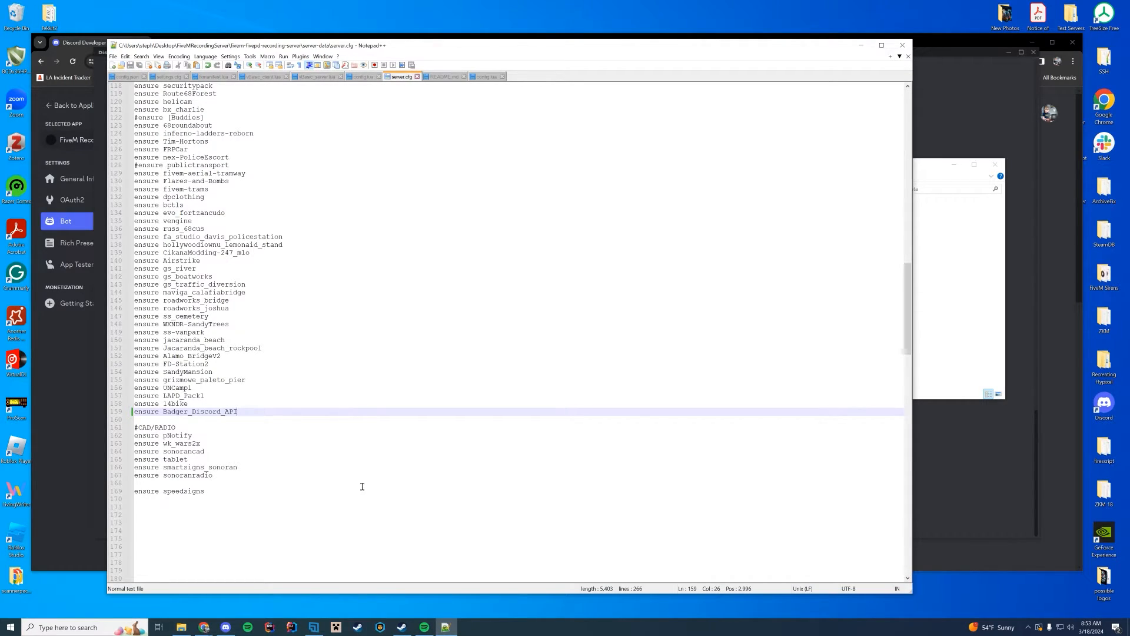
click(313, 627)
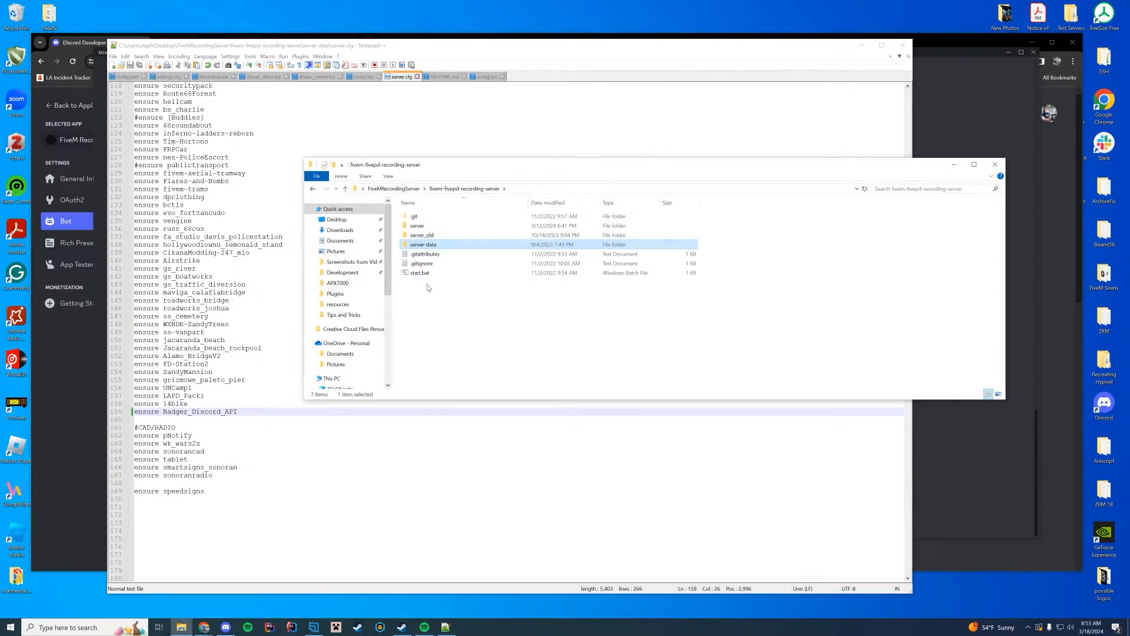
Launch FXServer via start.bat in the fivem-fxwpd-recording-server folder.
double_click(420, 273)
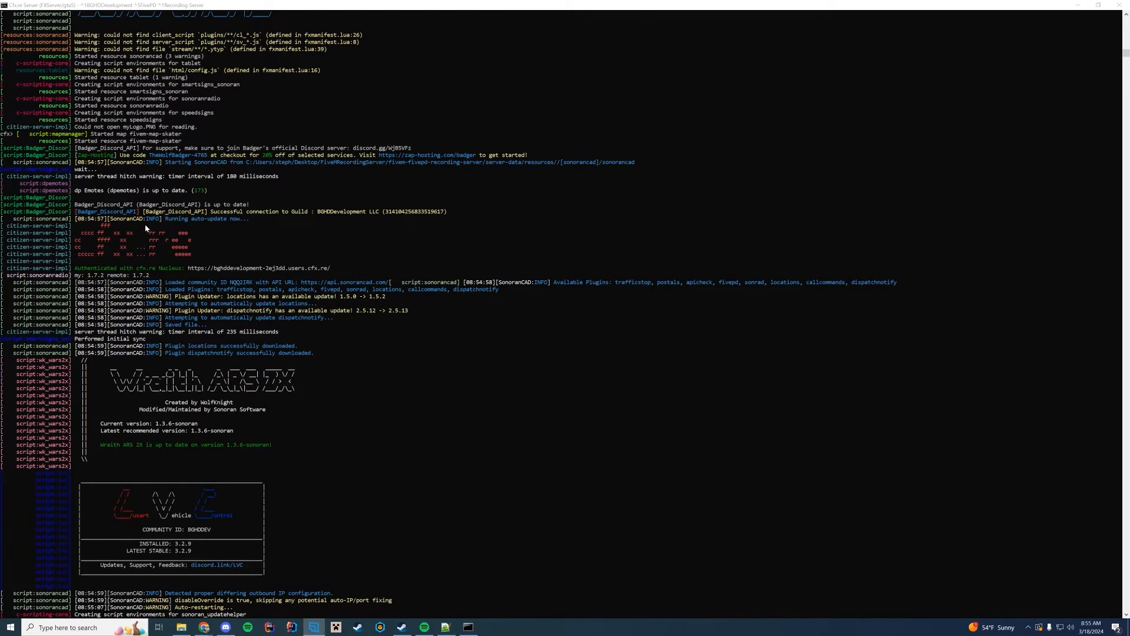
click(77, 206)
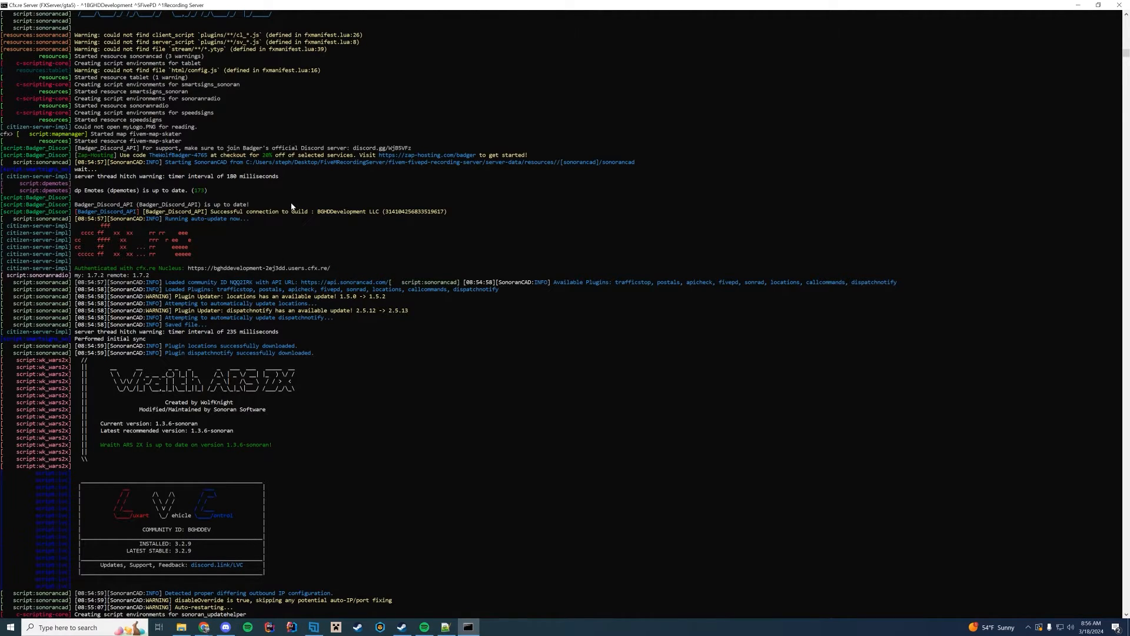
drag(75, 213, 378, 214)
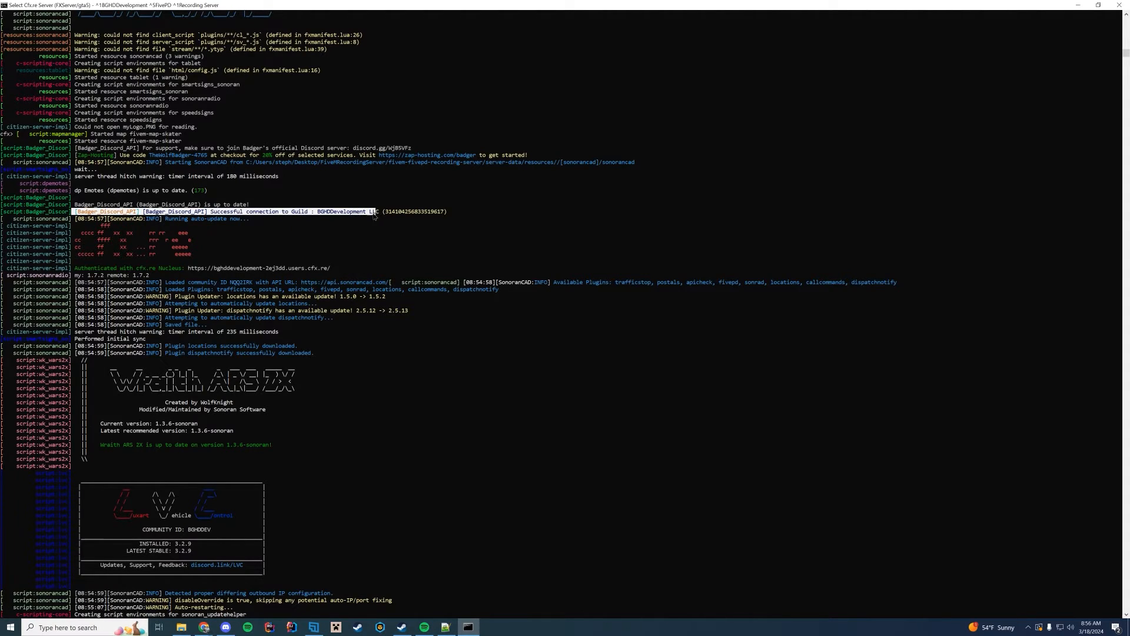
click(483, 213)
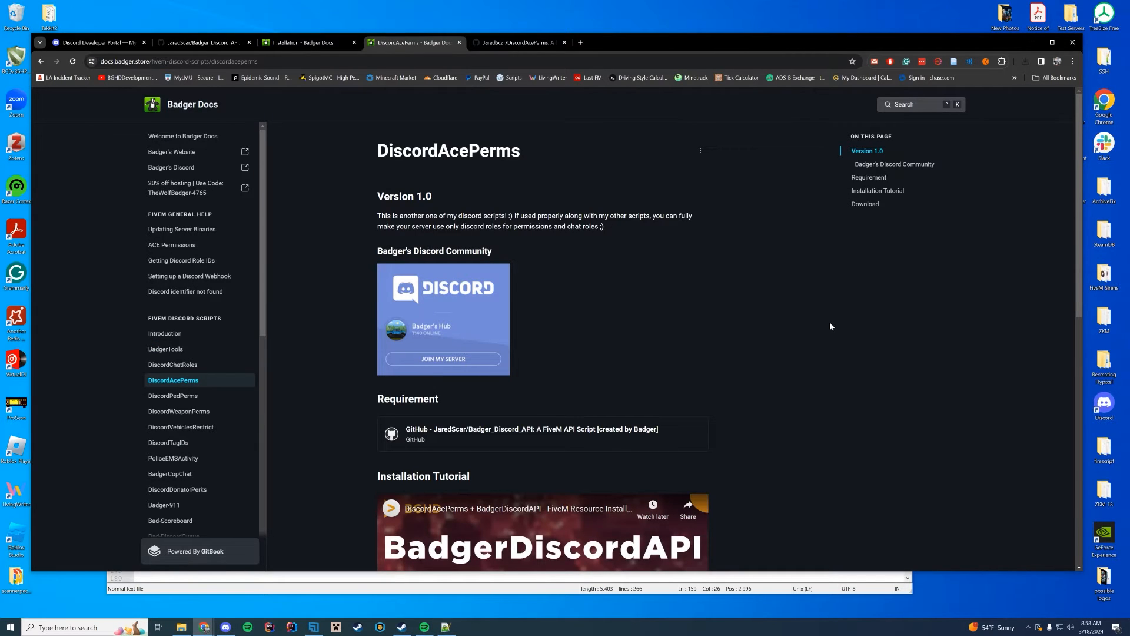
scroll(821, 378, down, 5)
scroll(821, 372, down, 3)
scroll(812, 372, down, 3)
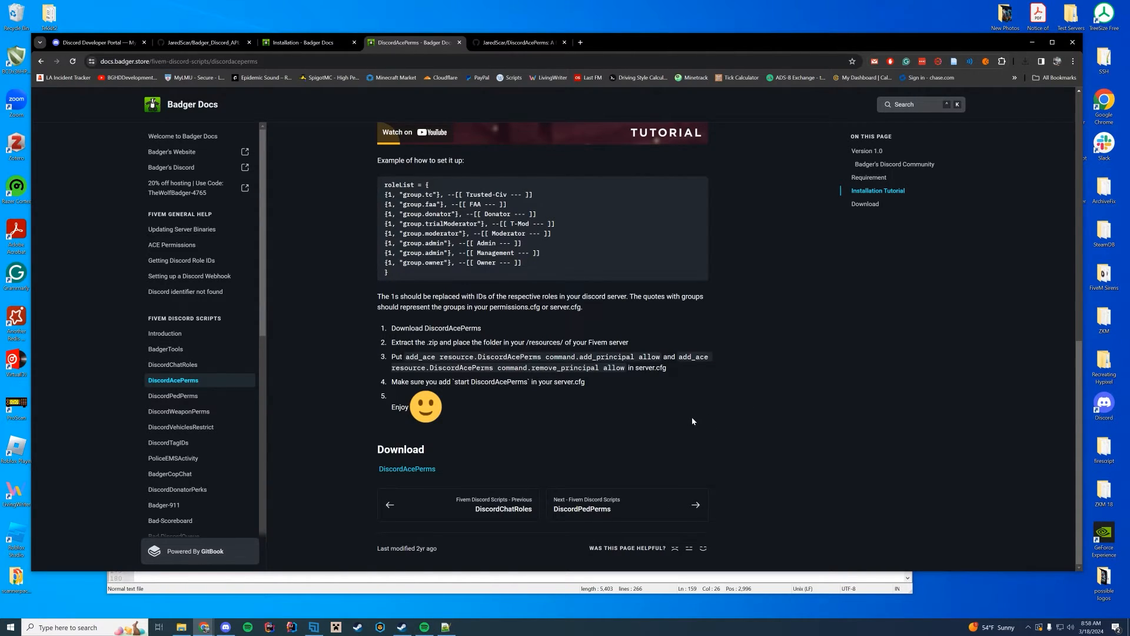
Follow the DiscordAcePerms download link to its GitHub repository in a new tab.
click(407, 469)
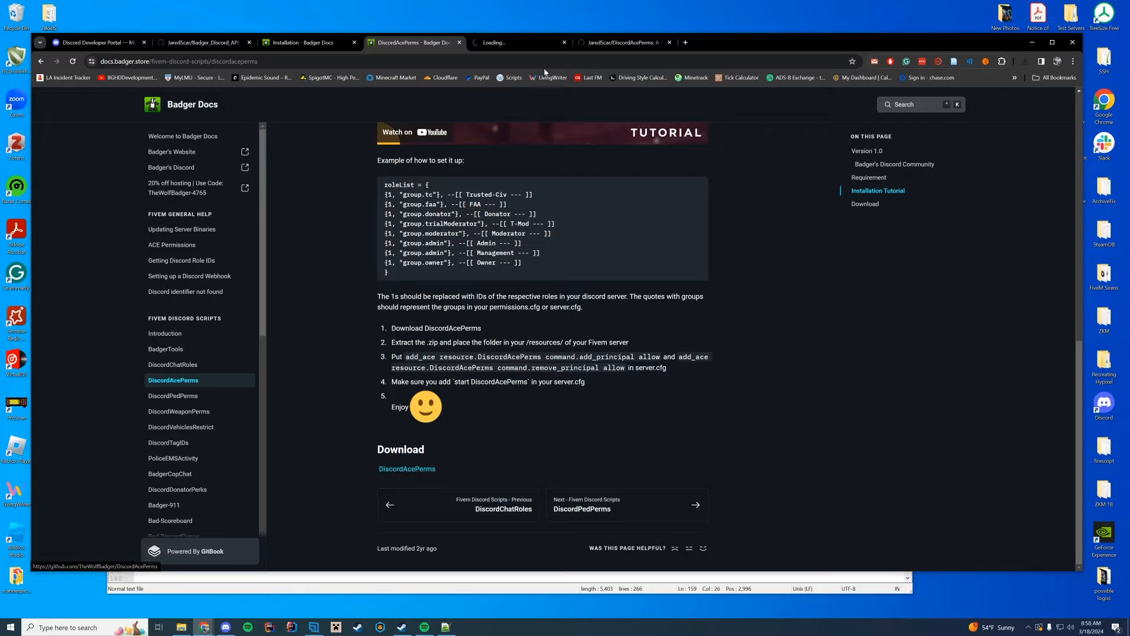
click(517, 42)
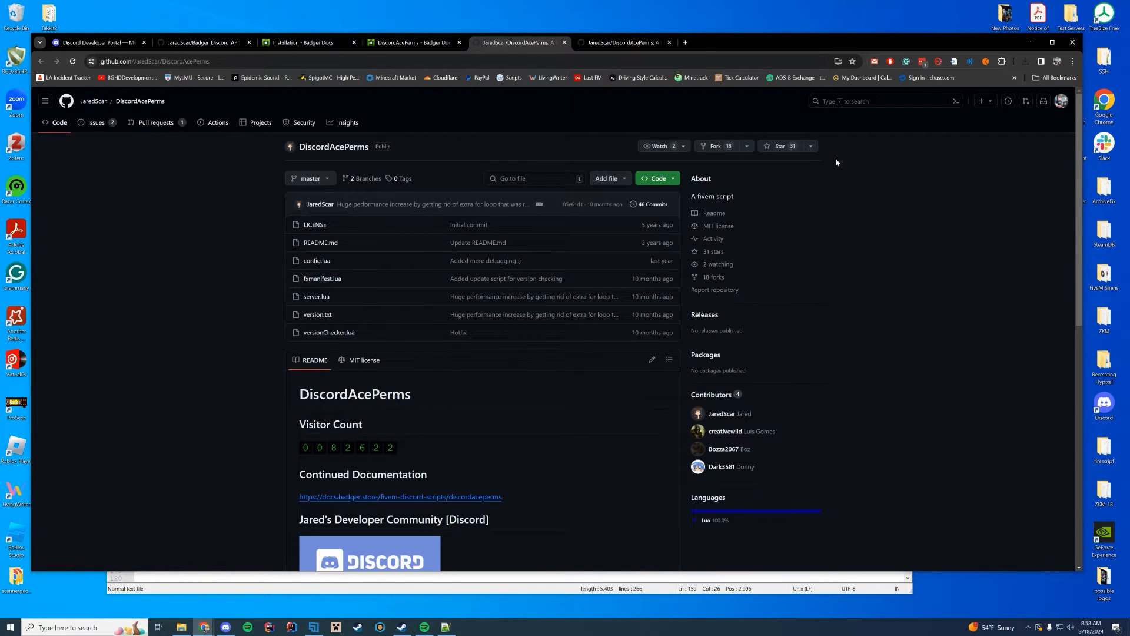
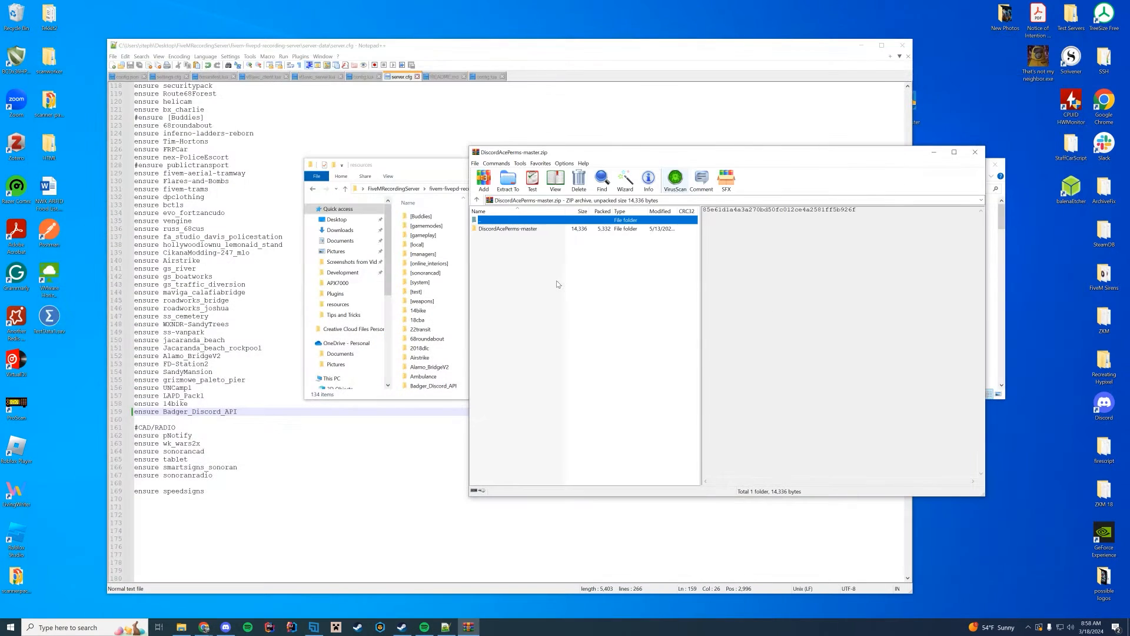
Extract the DiscordAcePerms-master folder from the WinRAR archive into the server's resources folder.
drag(348, 184, 282, 212)
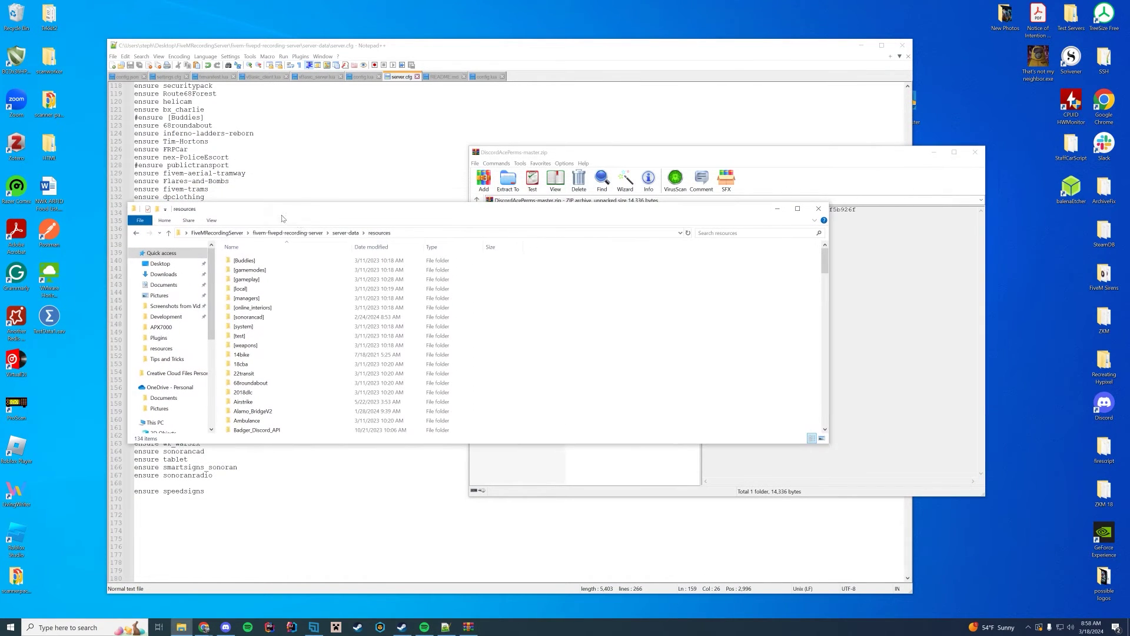
click(819, 345)
drag(549, 159, 753, 169)
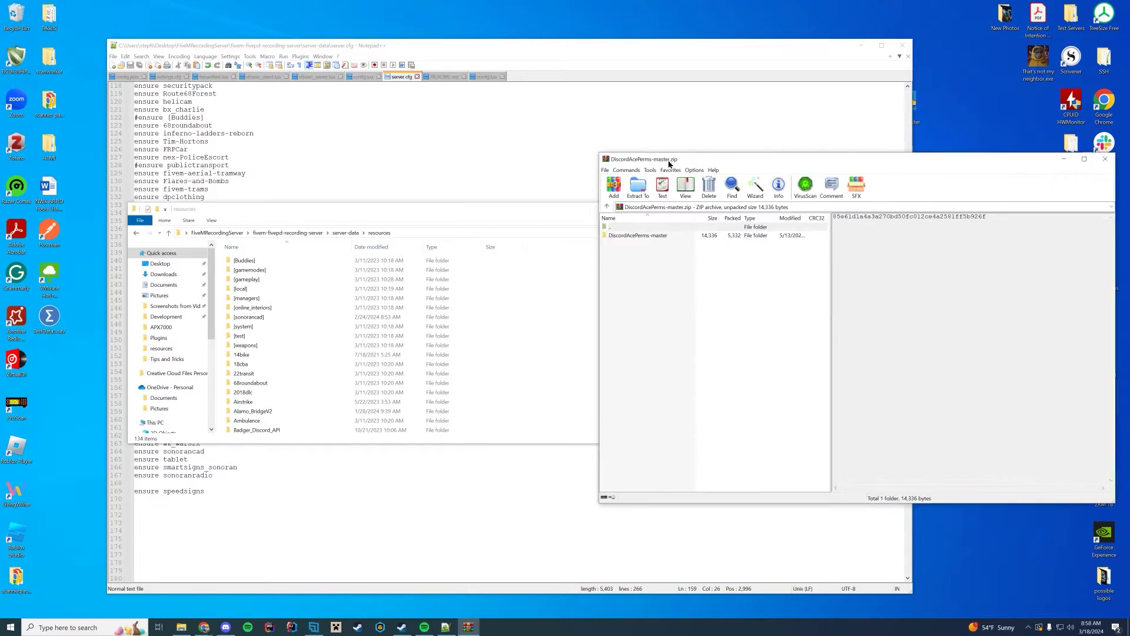
double_click(726, 239)
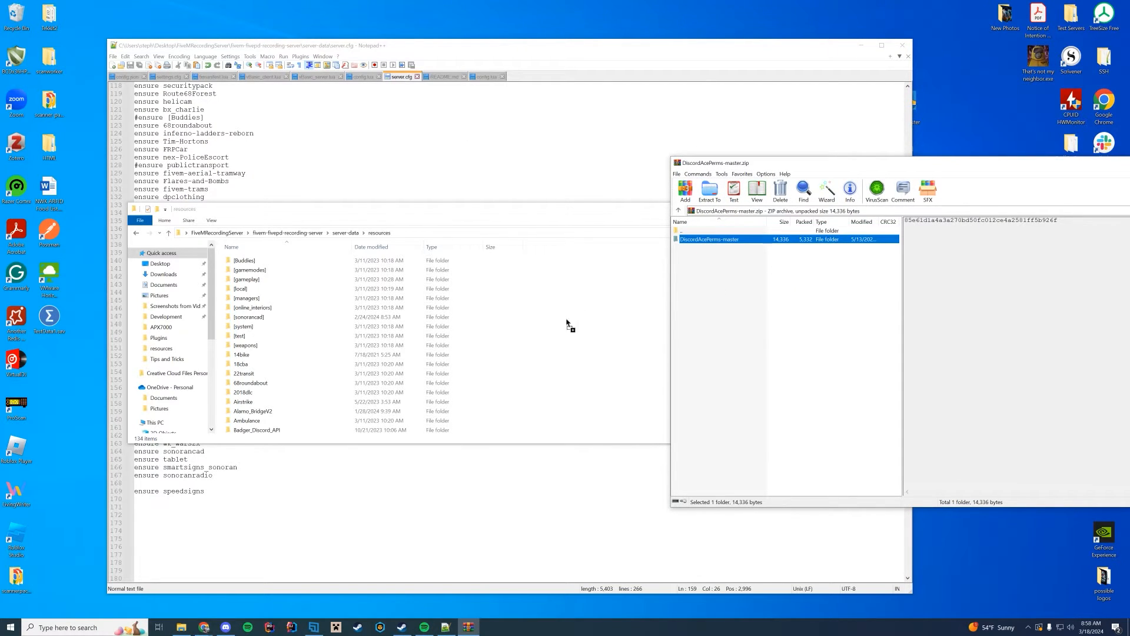
drag(706, 240, 565, 322)
Rename the extracted folder to DiscordAcePerms and show its Lua and config files.
right_click(270, 429)
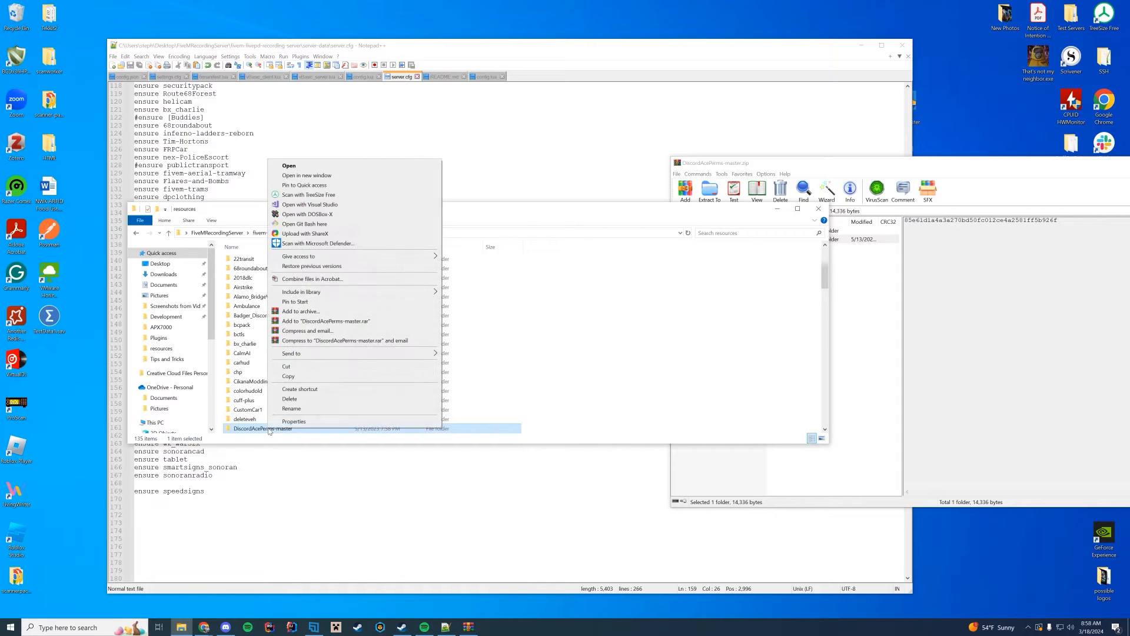
click(292, 412)
key(BackSpace)
key(BackSpace)
key(BackSpace)
key(ctrl+a)
key(ctrl+c)
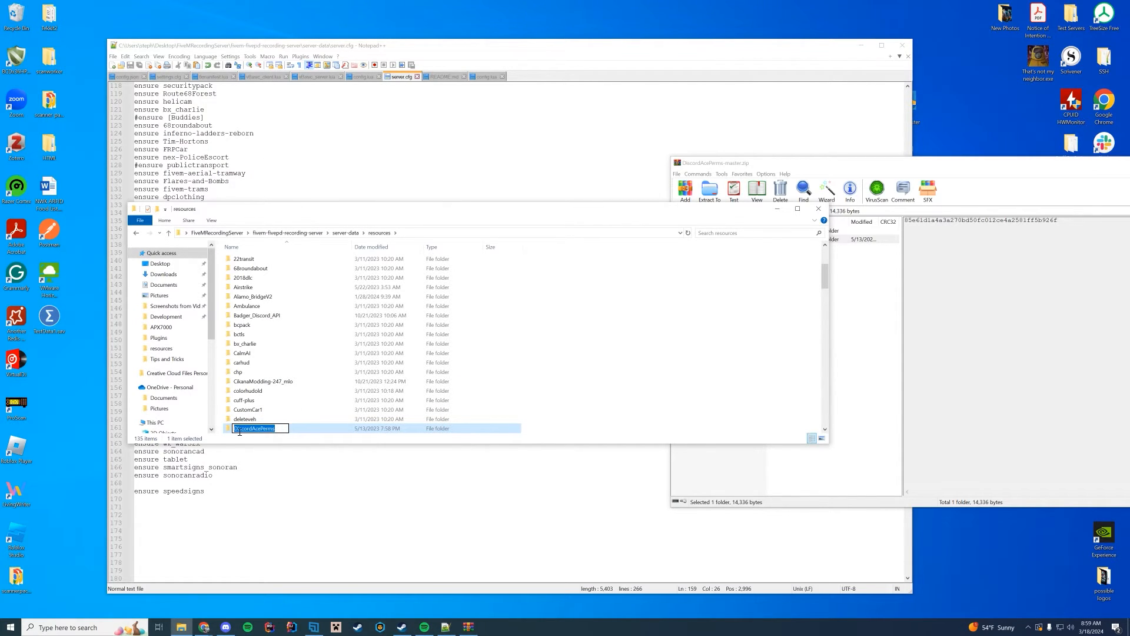
key(Return)
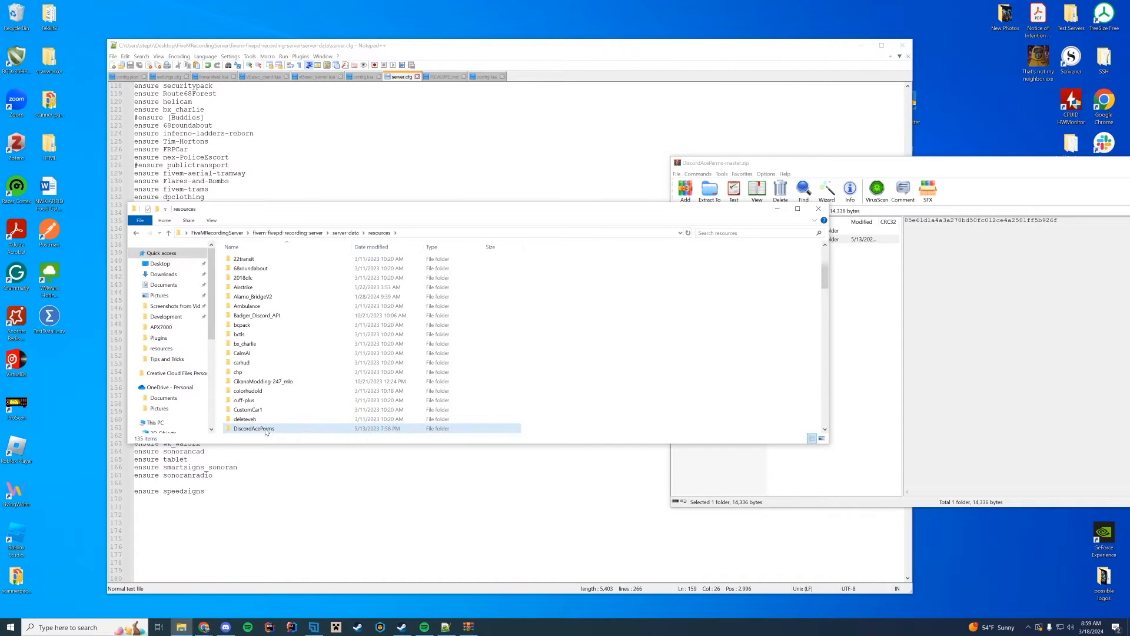
double_click(265, 431)
drag(378, 210, 621, 278)
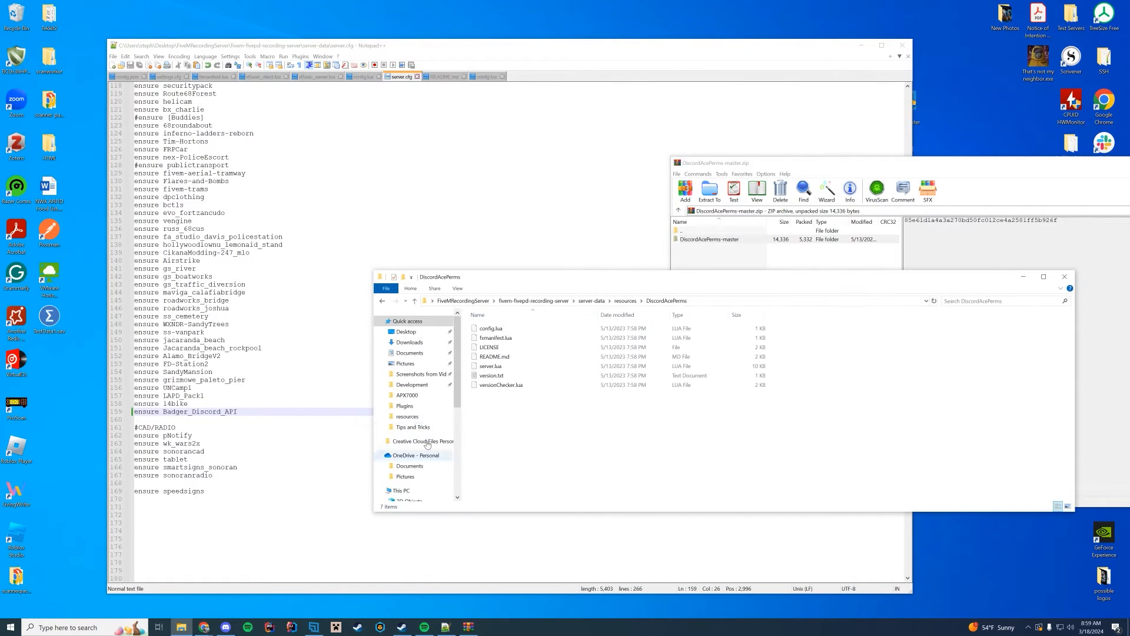
Add 'ensure DiscordAcePerms' below Badger_Discord_API in server.cfg and cut both Discord ensure lines.
click(260, 412)
key(Return)
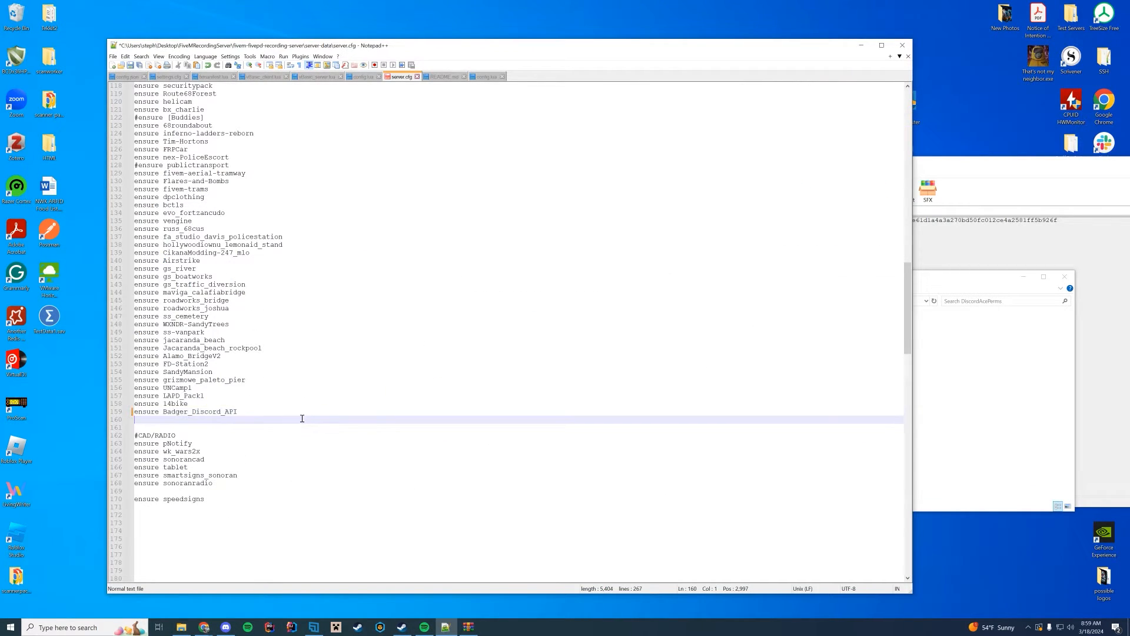
text(ensure)
key(ctrl+v)
drag(237, 418, 135, 412)
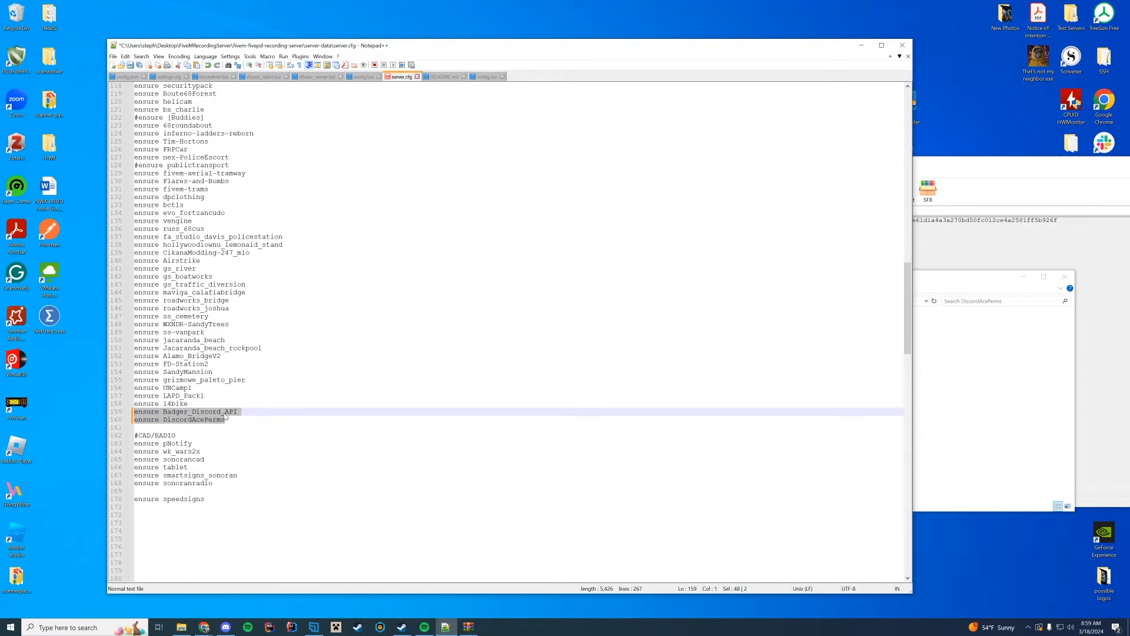
key(ctrl+x)
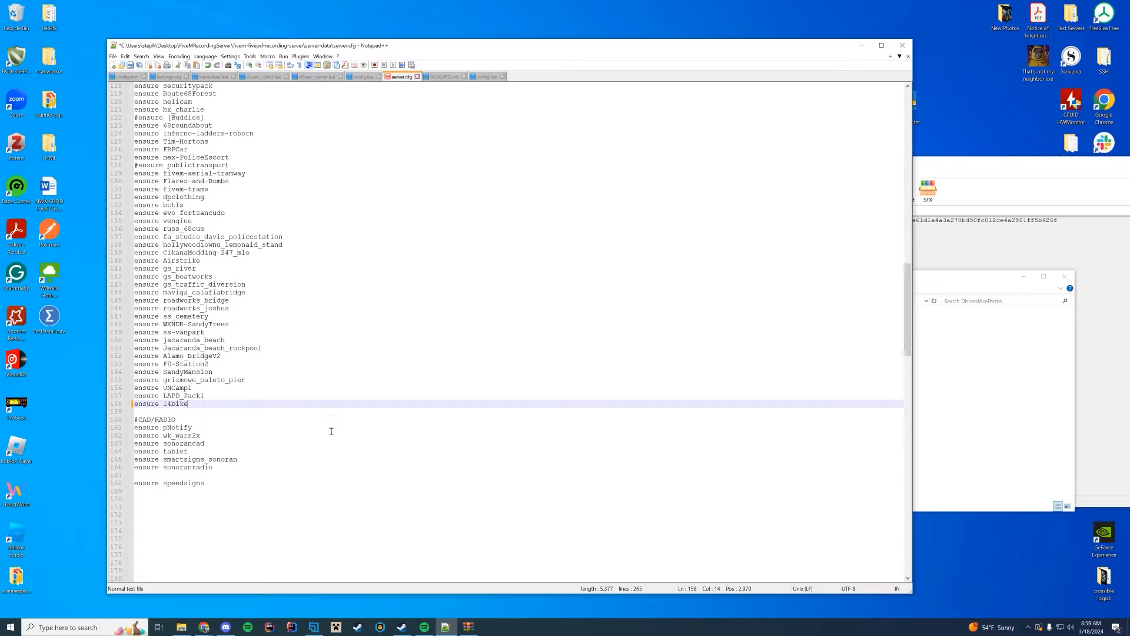
scroll(386, 362, up, 10)
scroll(386, 364, up, 8)
scroll(354, 353, up, 8)
scroll(286, 339, up, 8)
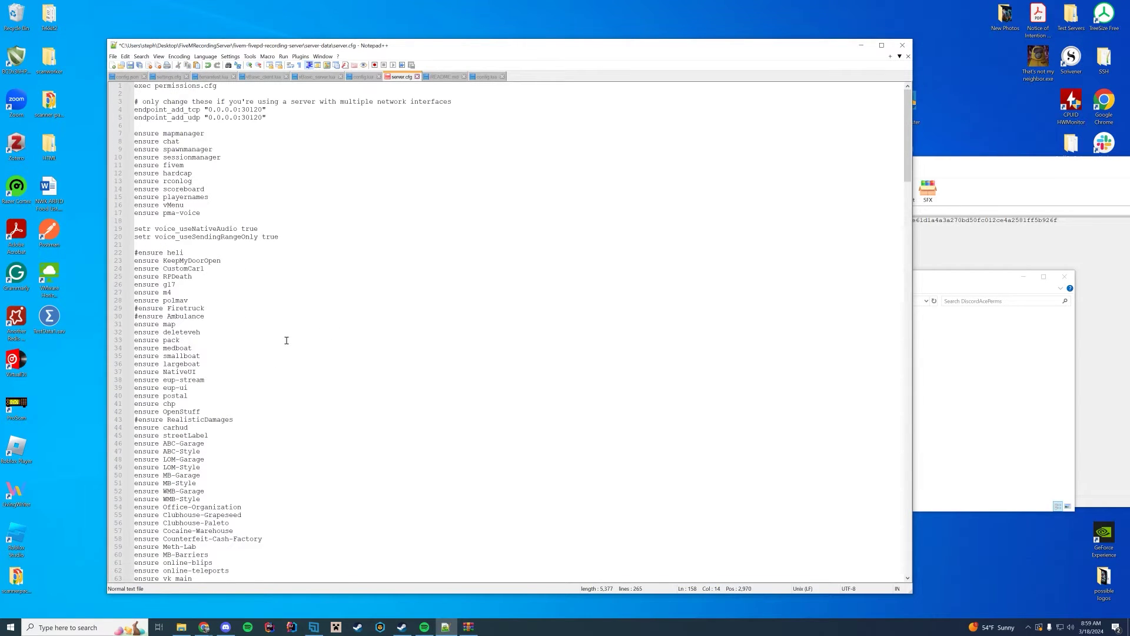
Place the two Discord ensure lines after the voice settings near the top of server.cfg.
click(288, 237)
key(Return)
key(Return)
key(ctrl+v)
drag(206, 214, 135, 133)
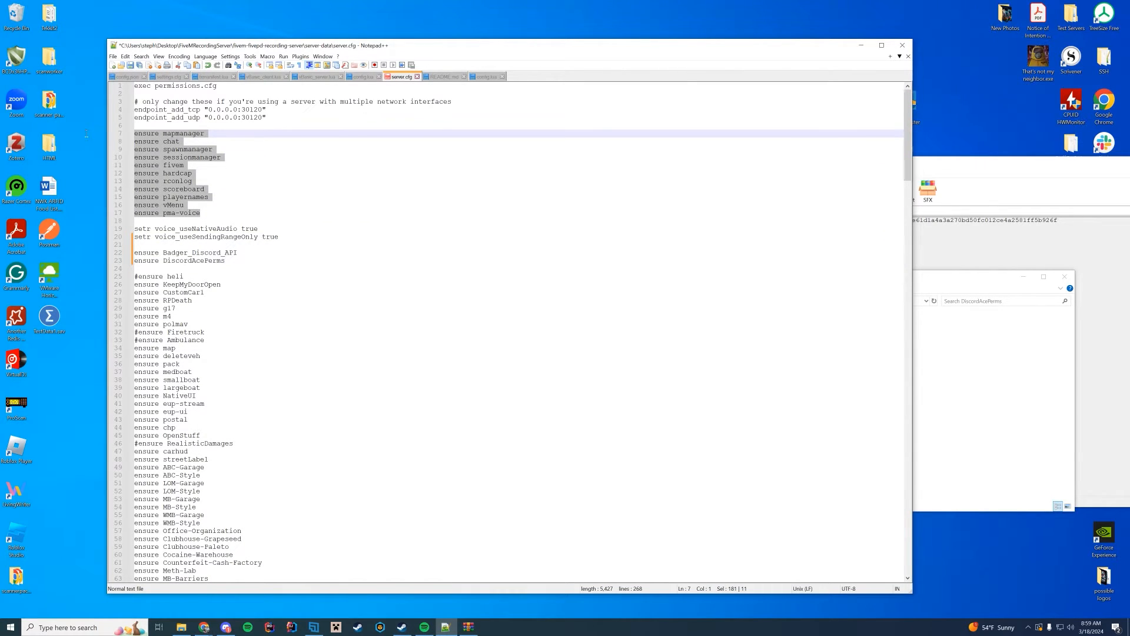
click(235, 211)
click(245, 261)
drag(228, 262, 103, 252)
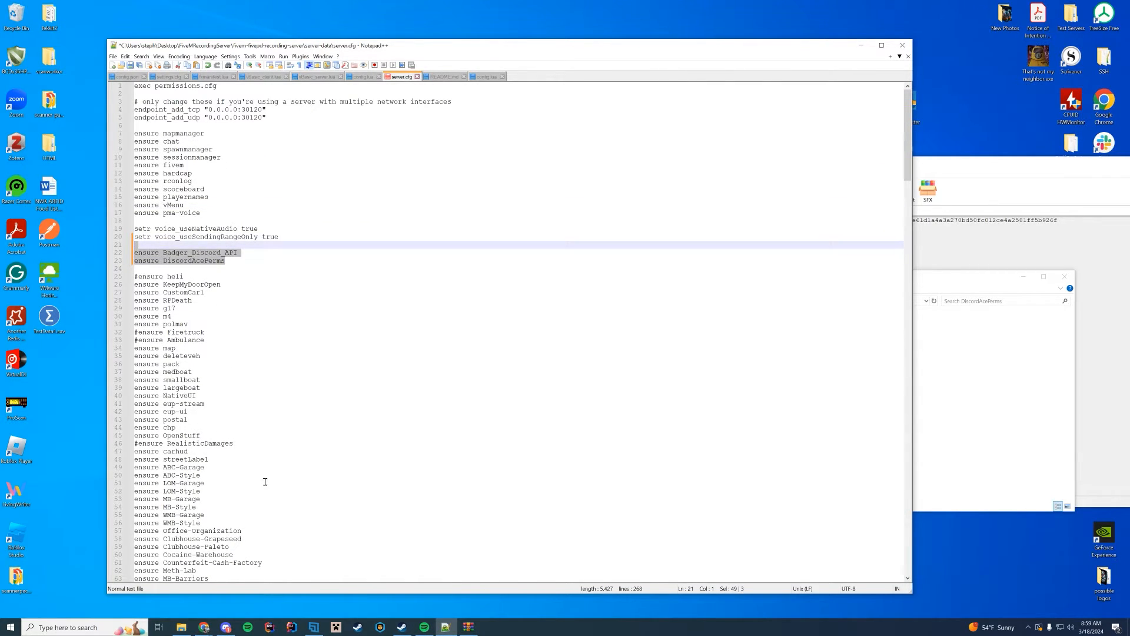
click(241, 261)
drag(239, 261, 135, 252)
click(252, 262)
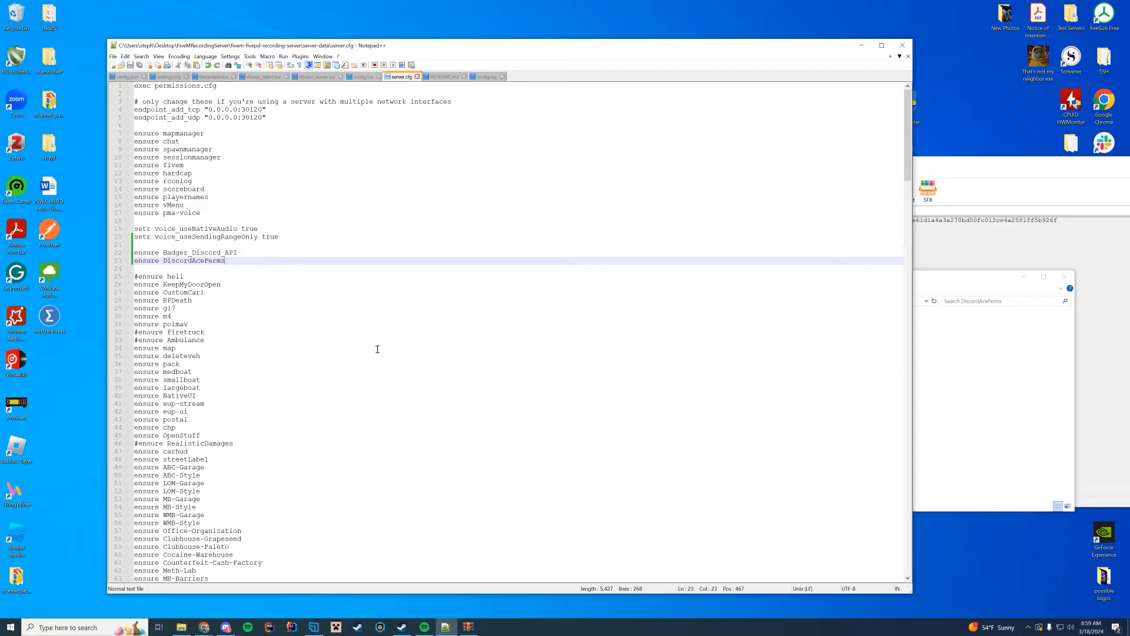
Edit DiscordAcePerms' config.lua in Notepad++.
right_click(499, 329)
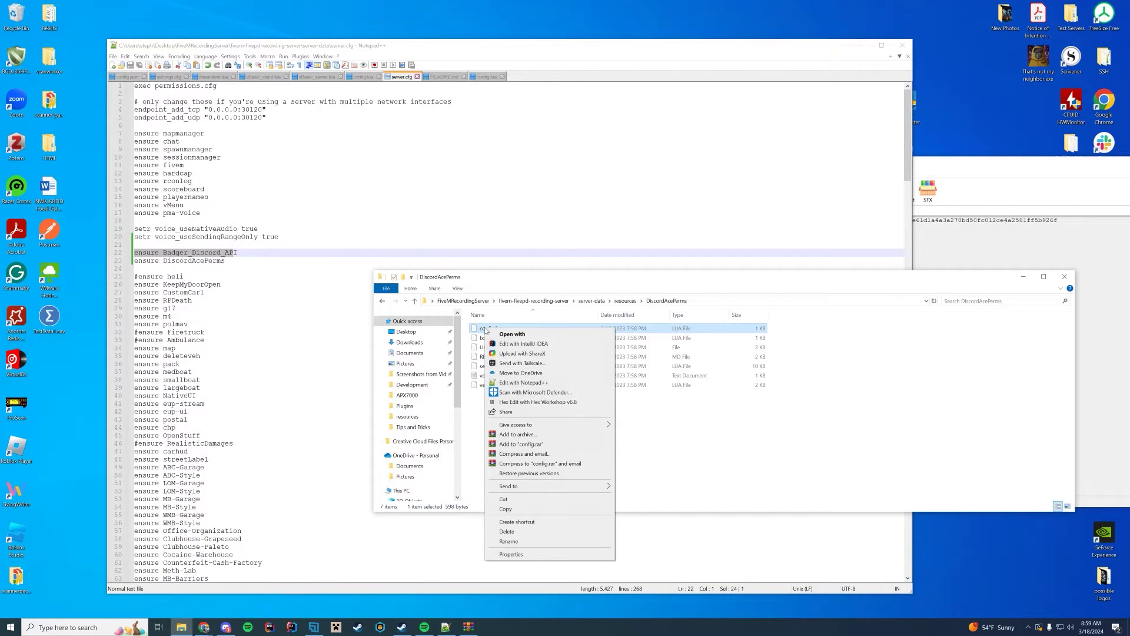
click(521, 382)
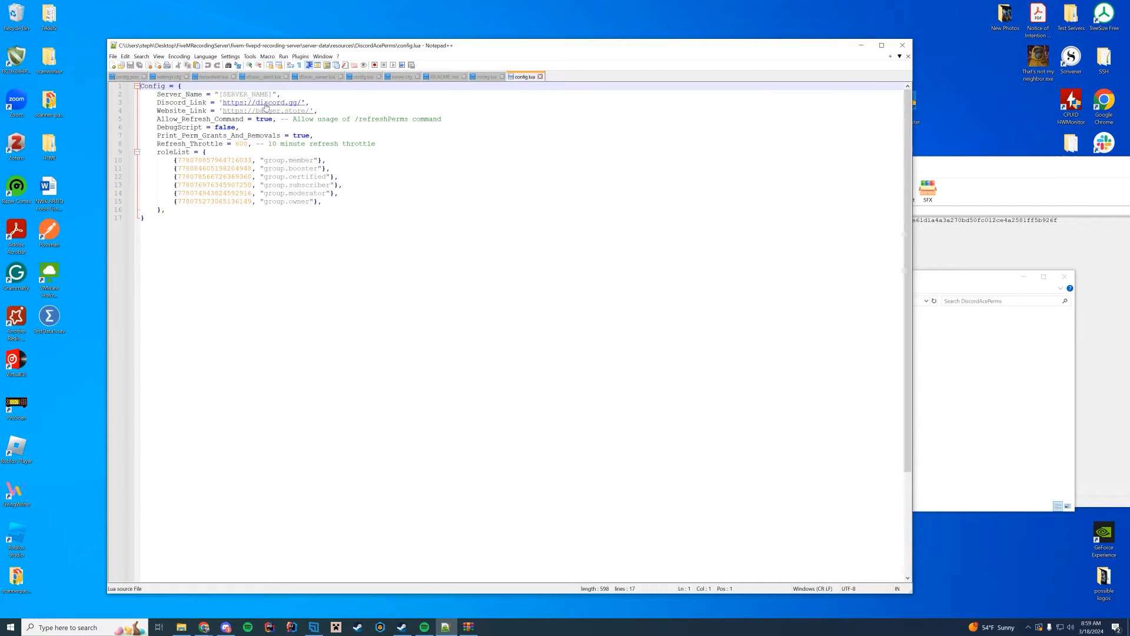
Set the server name to BGHDDevelopment FiveM Recording Server and both Discord and website links to bghddevelopment.com.
drag(271, 94, 220, 95)
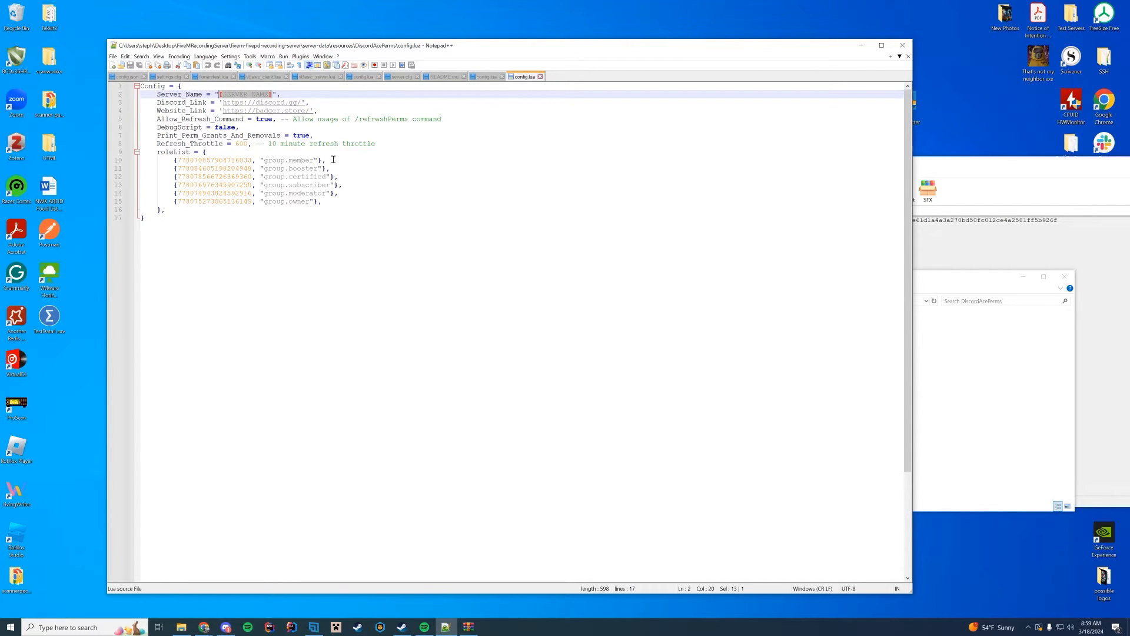
text(BGHDDevelo)
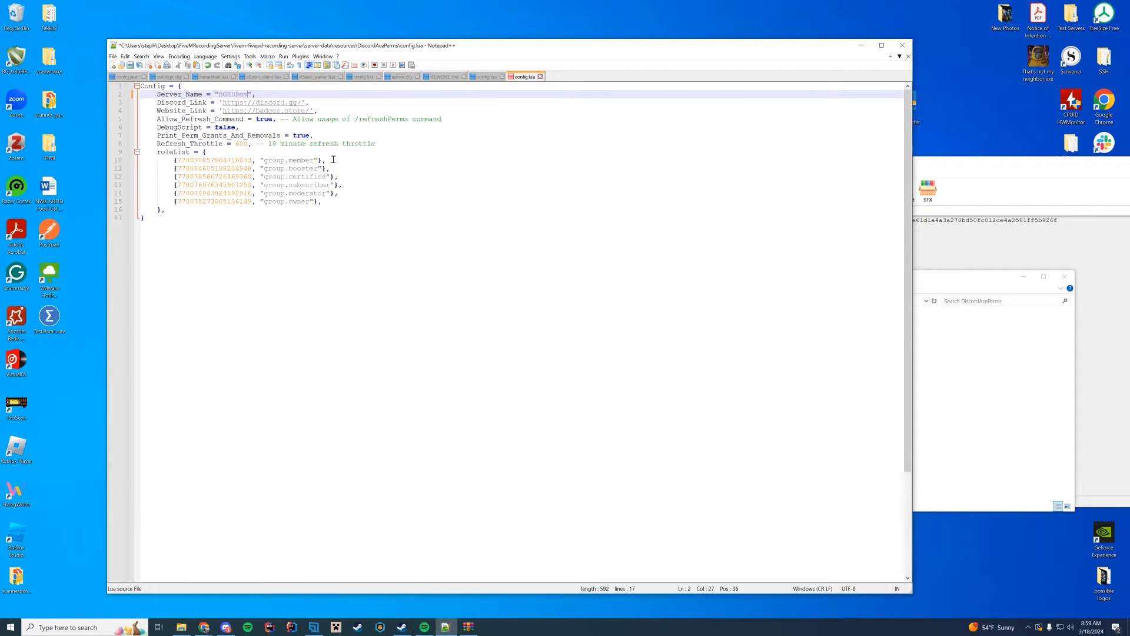
text(pment )
text(FiveM Recording Se)
text(rver)
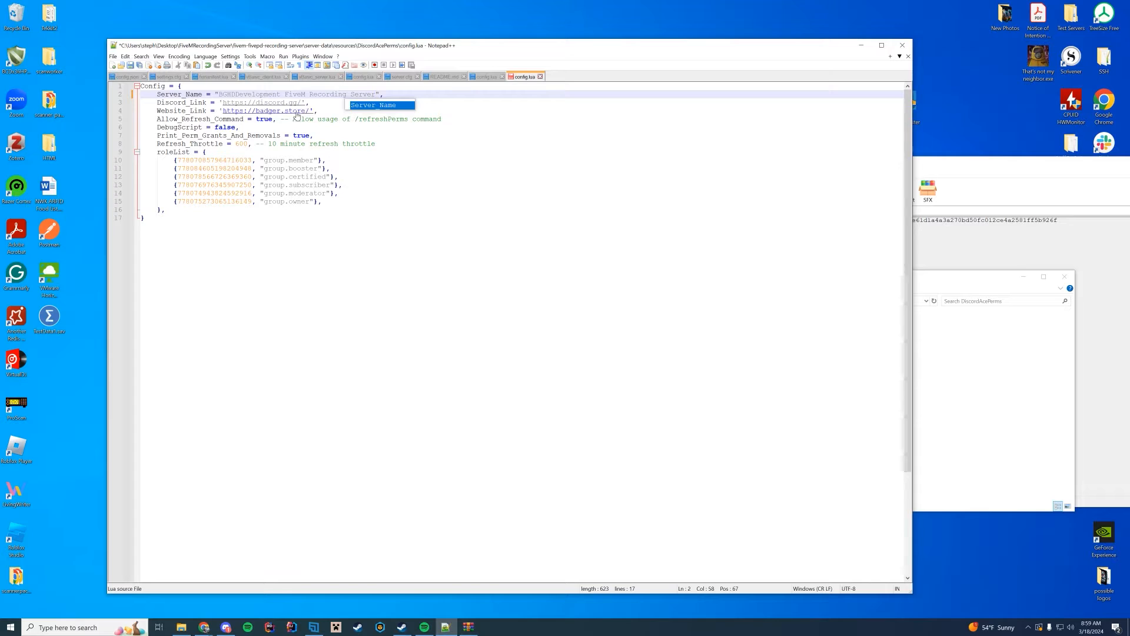
drag(301, 104, 255, 103)
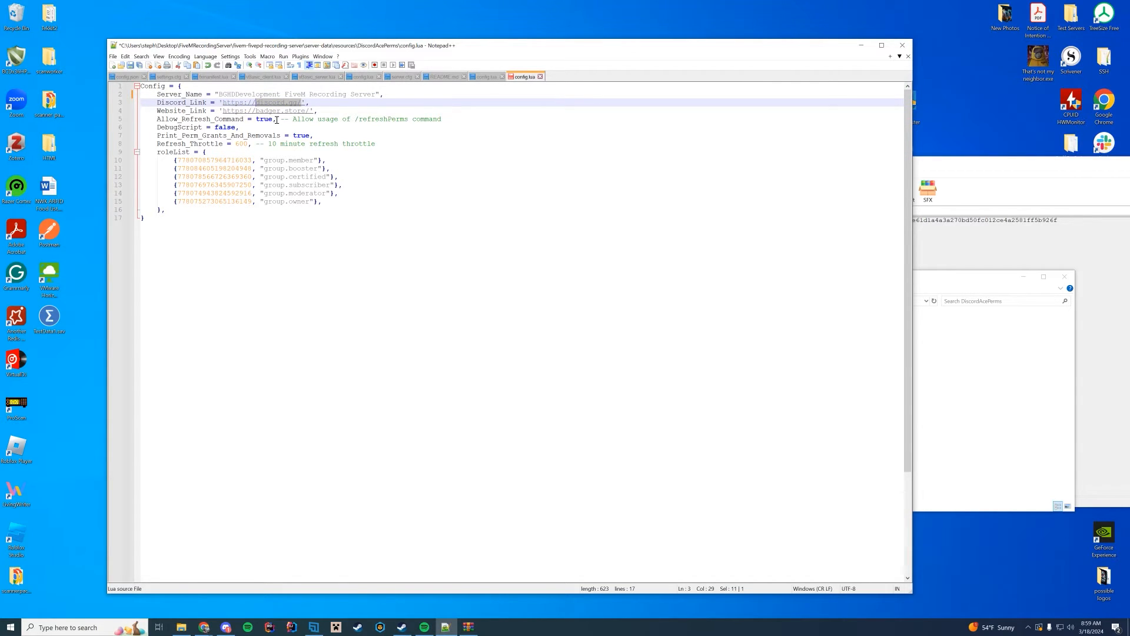
text(bghddevelopment.com/discord)
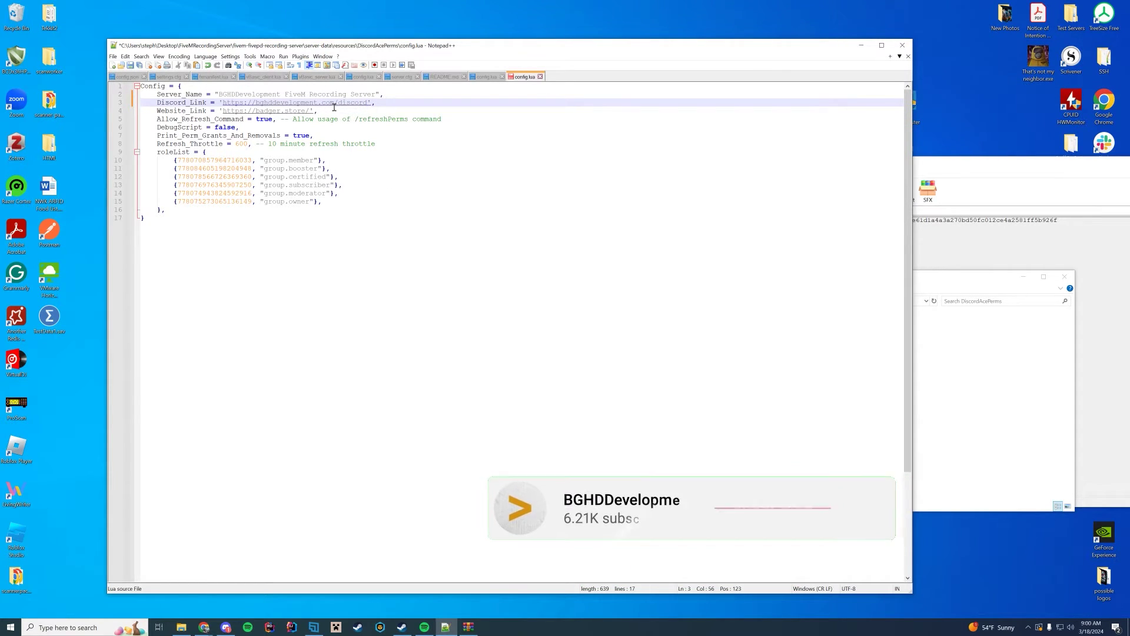
drag(332, 102, 222, 103)
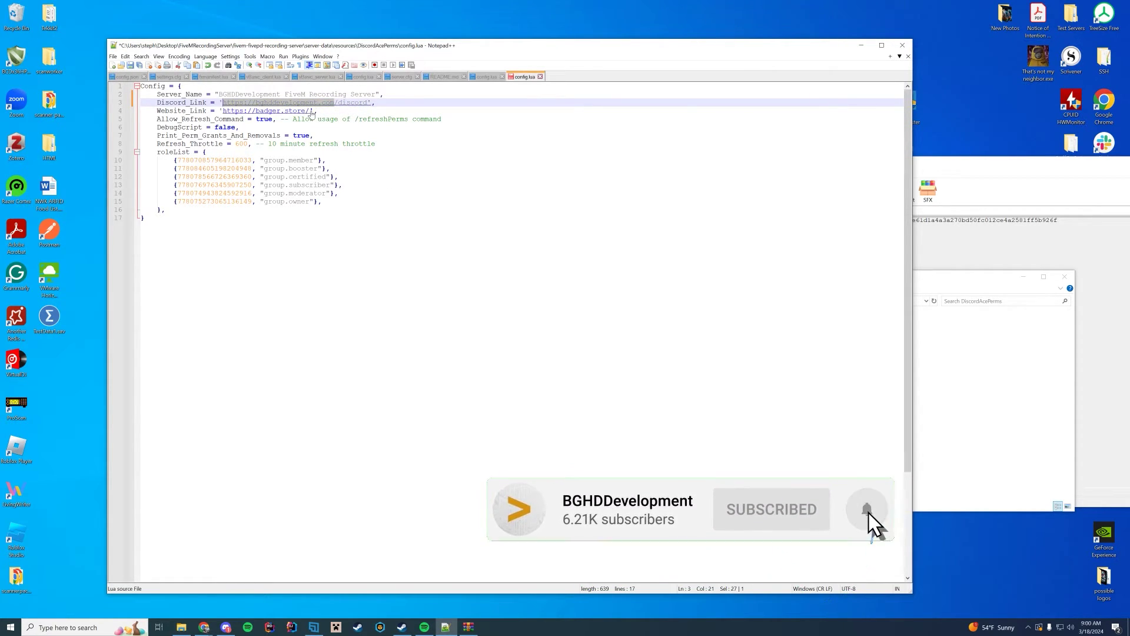
key(ctrl+c)
drag(314, 110, 223, 111)
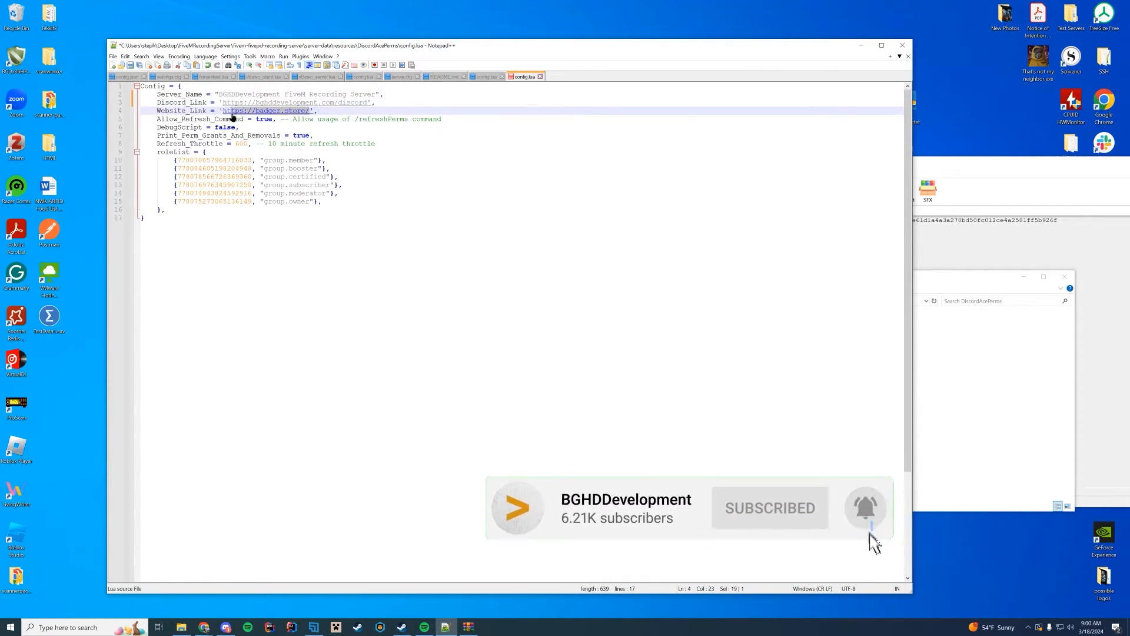
key(ctrl+v)
Review the DebugScript, print grants and refresh throttle settings and the first roleList entry.
click(300, 126)
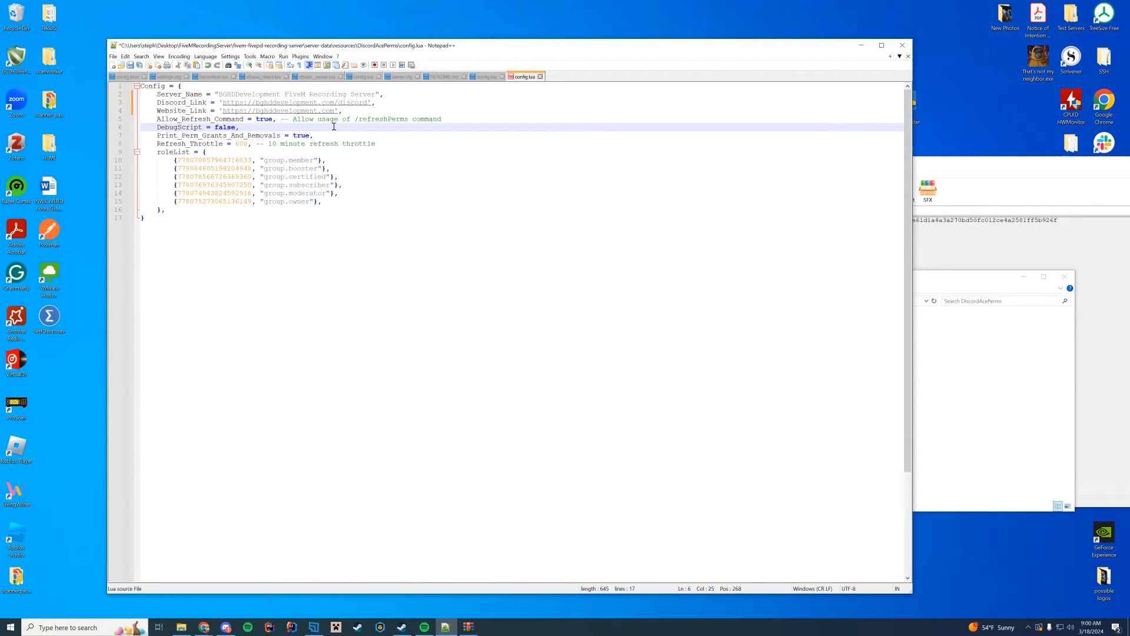
click(477, 119)
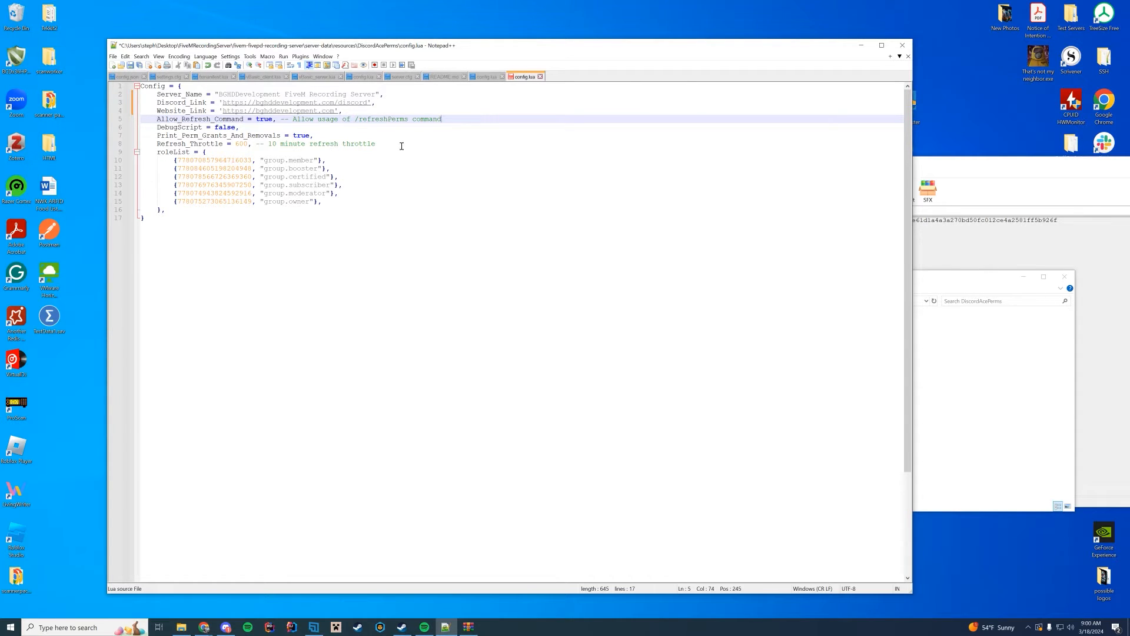
drag(204, 134, 340, 135)
click(355, 135)
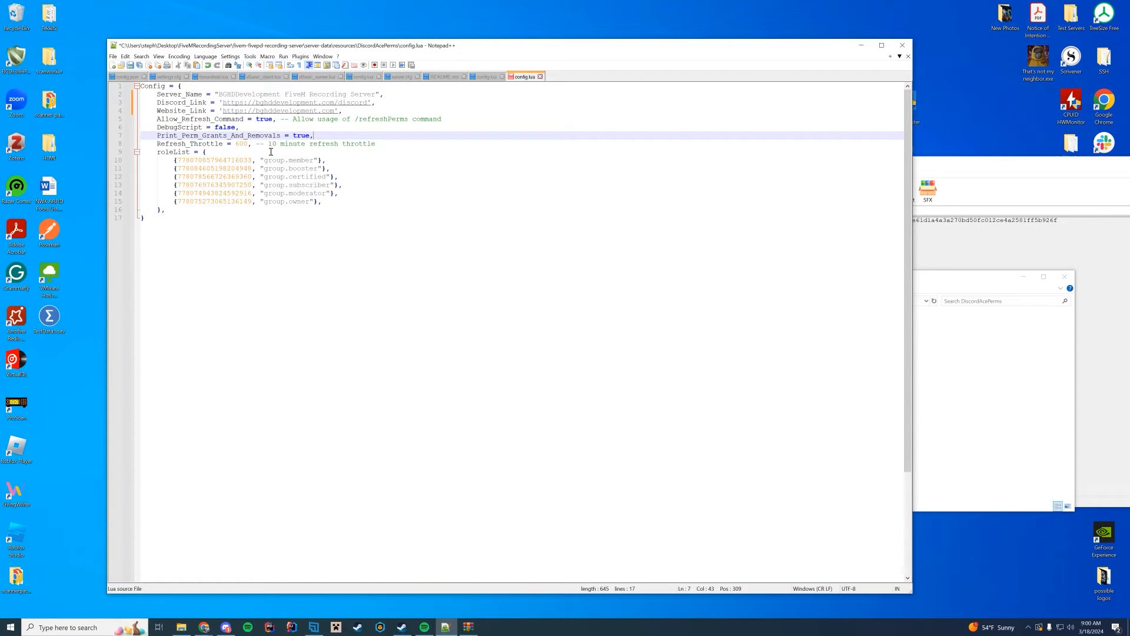
drag(254, 144, 379, 143)
click(379, 143)
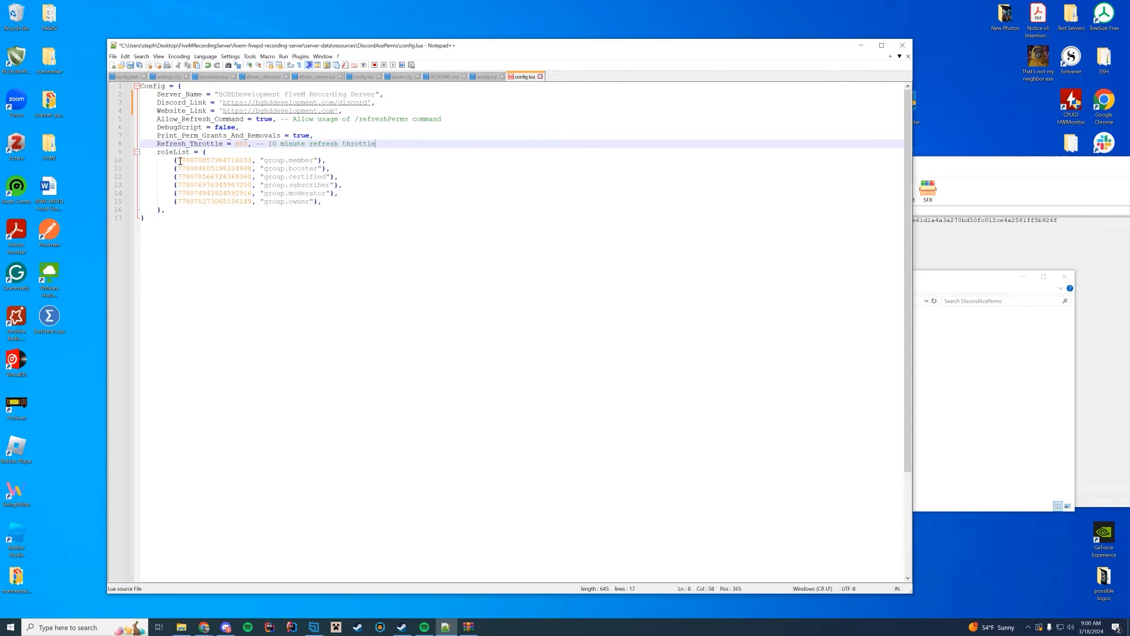
drag(177, 159, 325, 160)
click(357, 159)
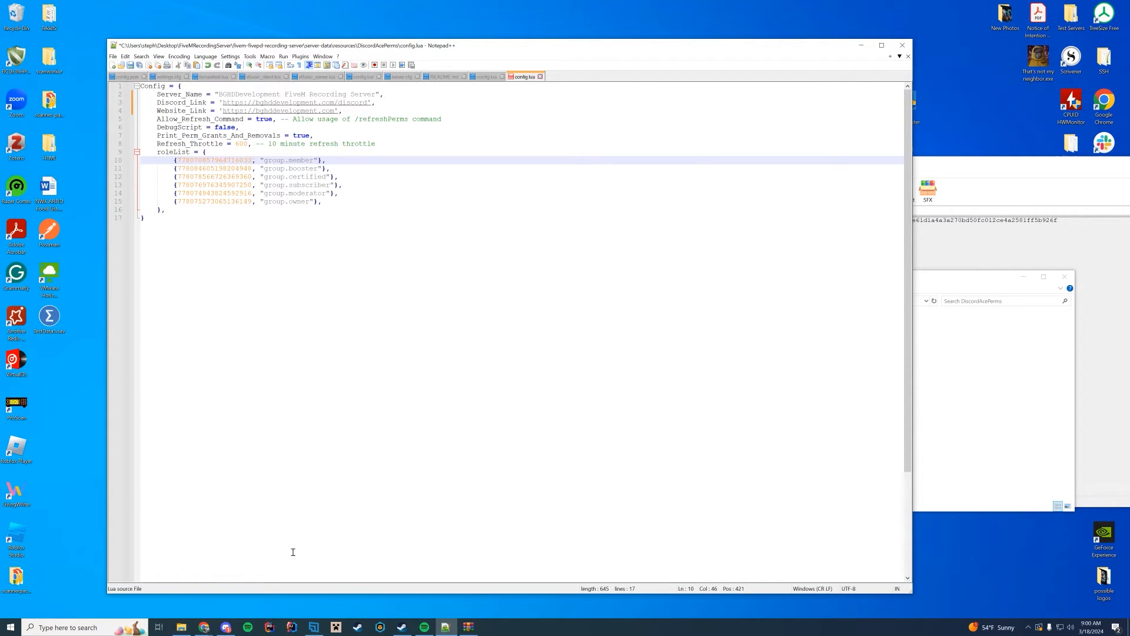
Copy the FivePD Server Admin role ID from the Discord server's roles page.
click(226, 627)
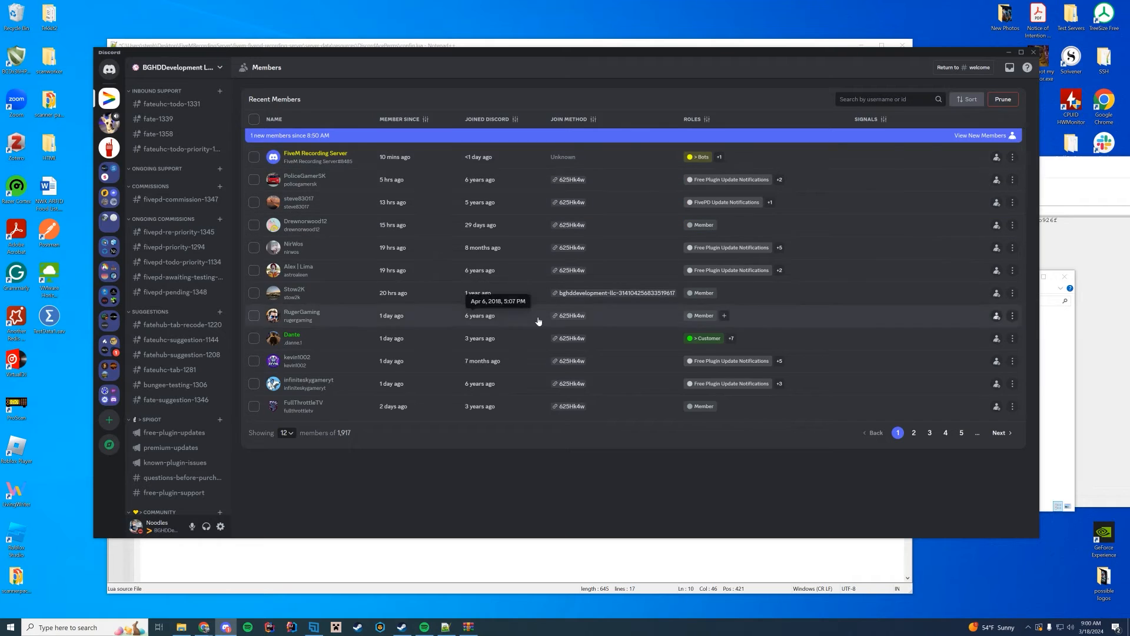
click(177, 67)
click(157, 126)
click(360, 115)
scroll(817, 298, down, 5)
scroll(818, 298, down, 5)
scroll(812, 306, down, 5)
scroll(808, 342, down, 5)
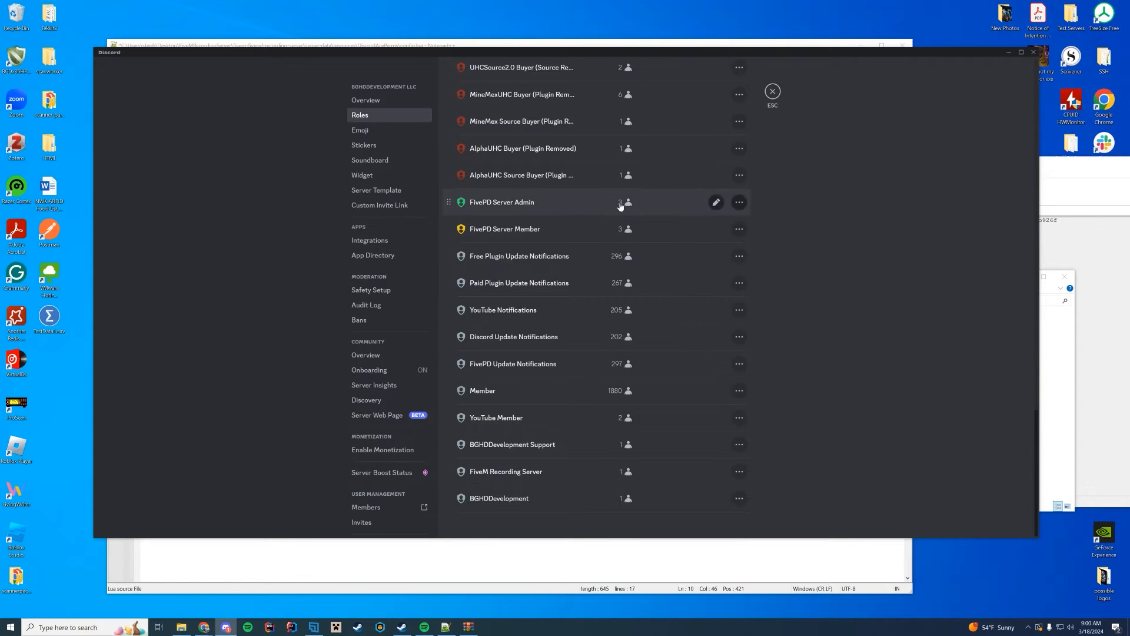
scroll(647, 209, up, 1)
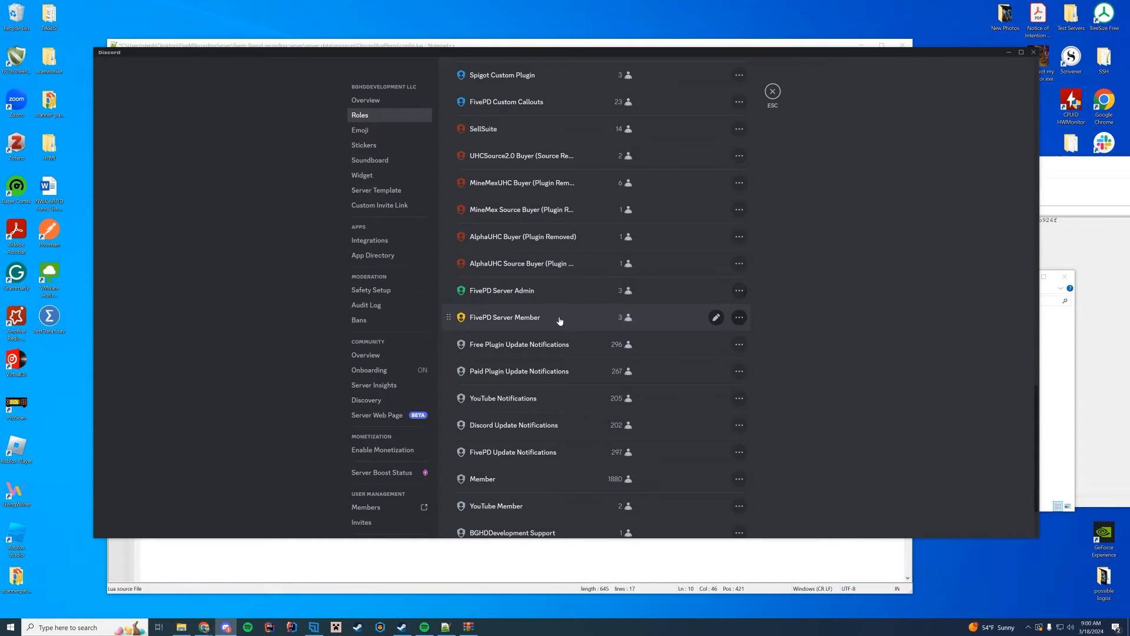
click(739, 290)
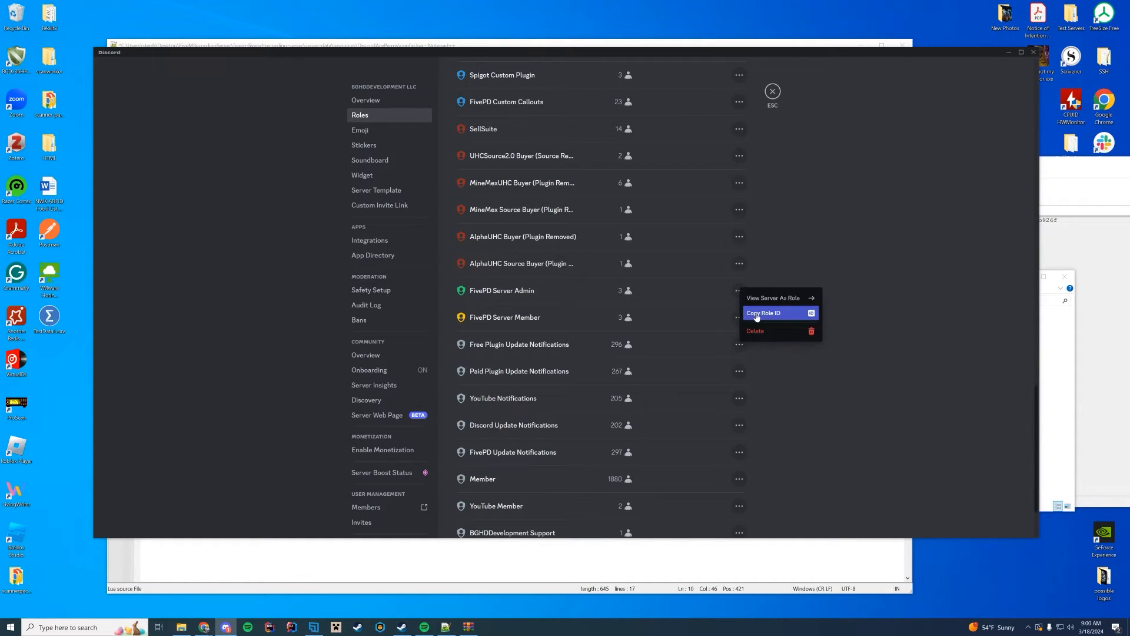
click(757, 316)
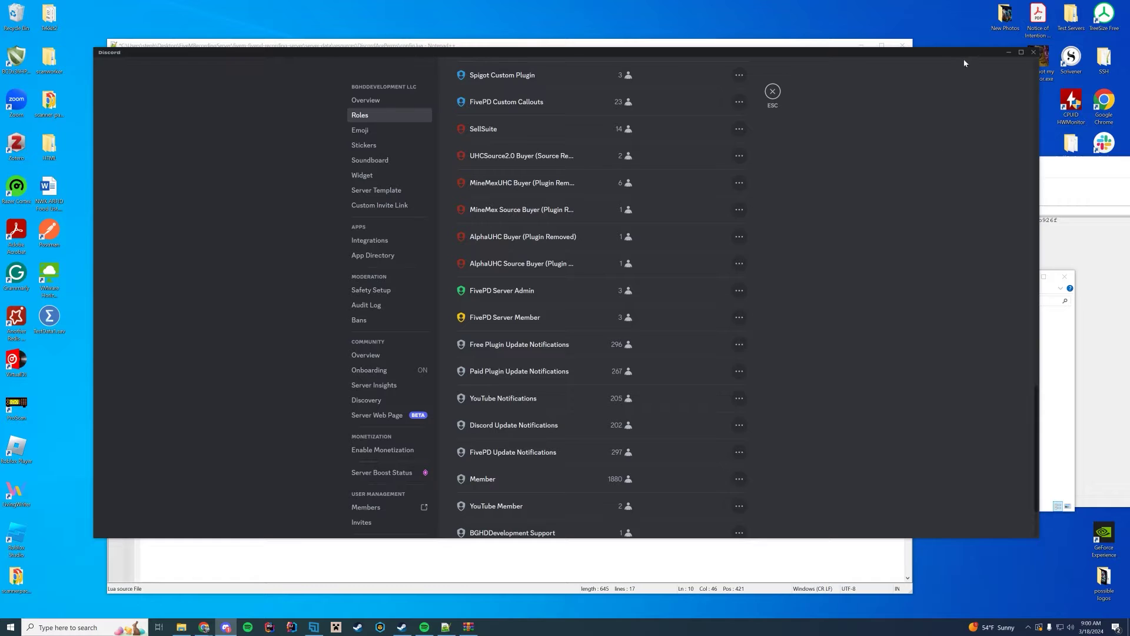
Put the admin role ID into the first roleList entry and rename its group to fivepdadmin.
click(1005, 53)
double_click(223, 159)
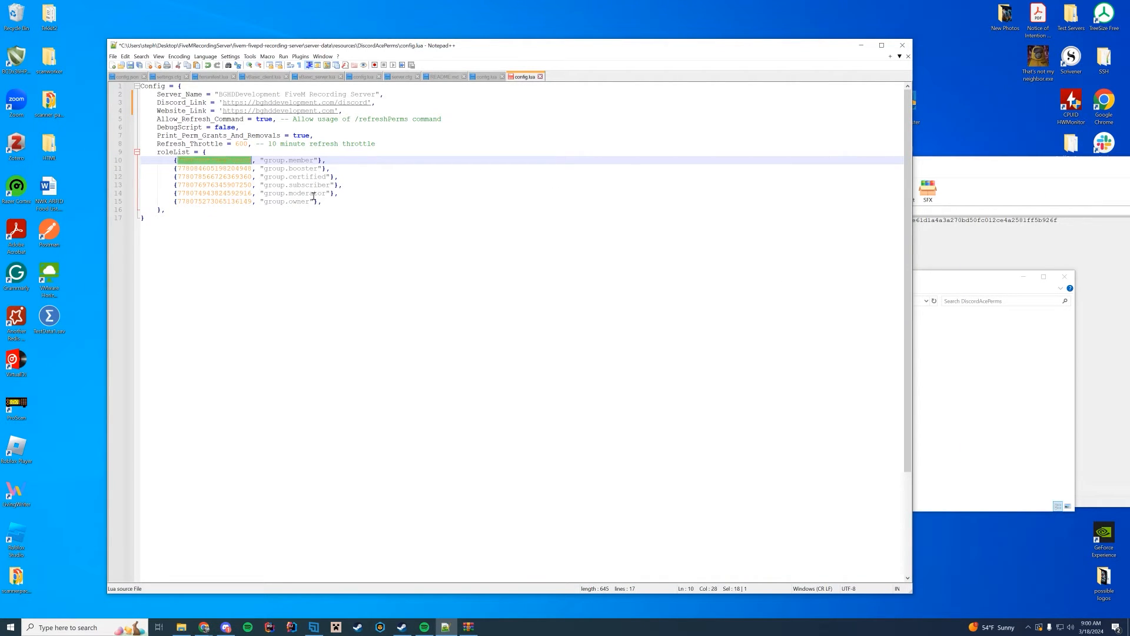
key(ctrl+v)
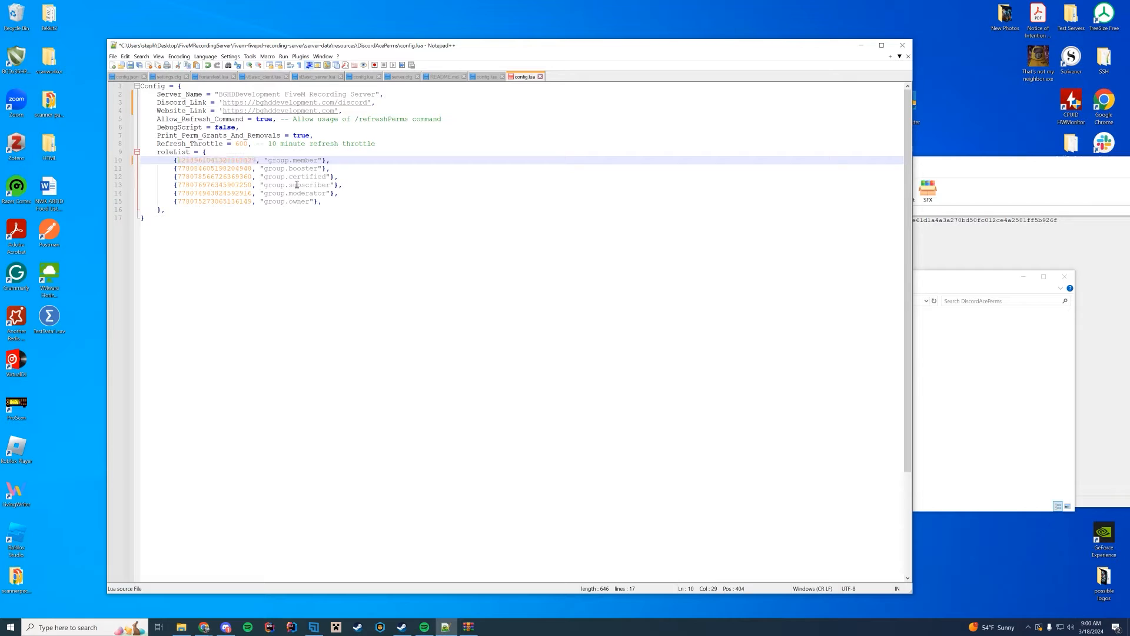
double_click(305, 161)
text(fivepdadmin)
Copy the FivePD Server Member role ID into the second entry and rename its group to fivepdmember.
click(226, 628)
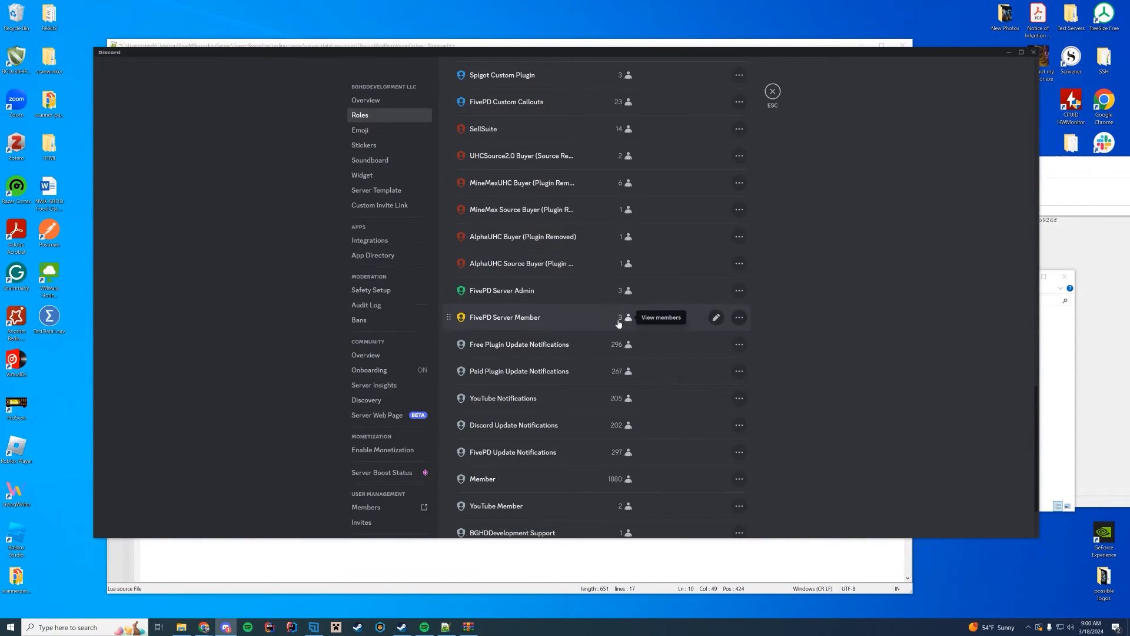
click(738, 318)
click(787, 347)
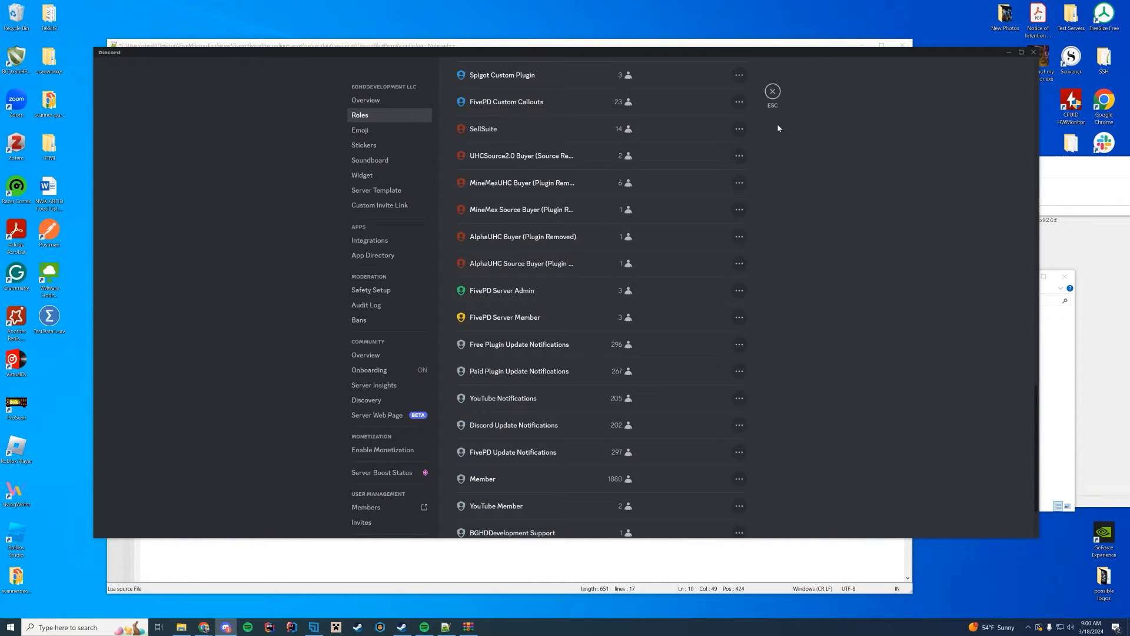
click(1010, 53)
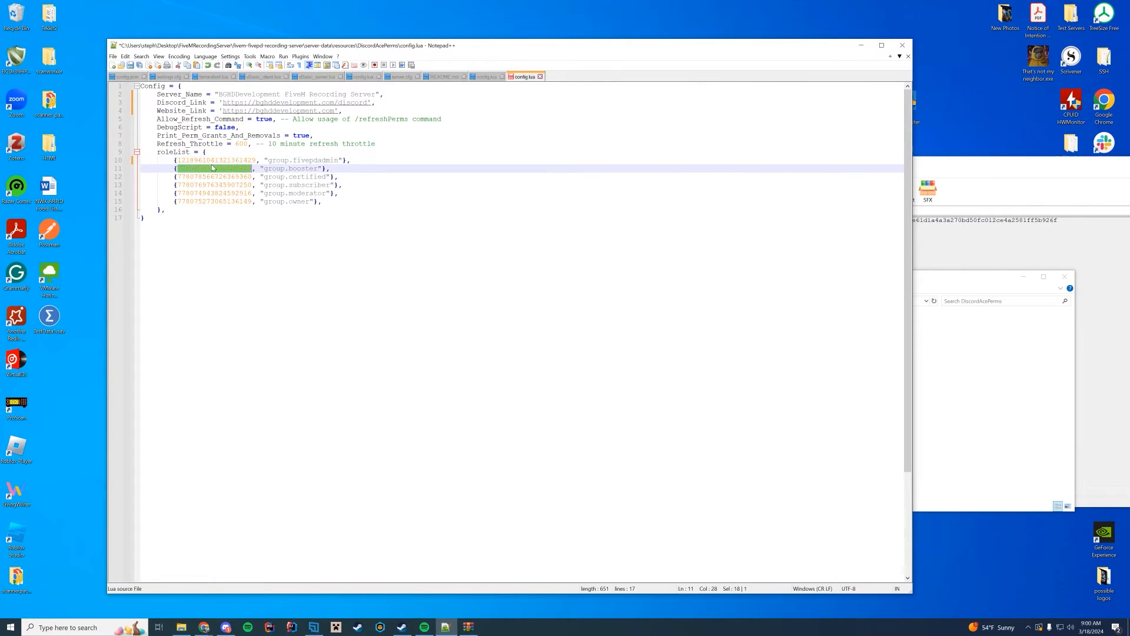
key(ctrl+v)
double_click(308, 170)
text(fivepd)
text(member)
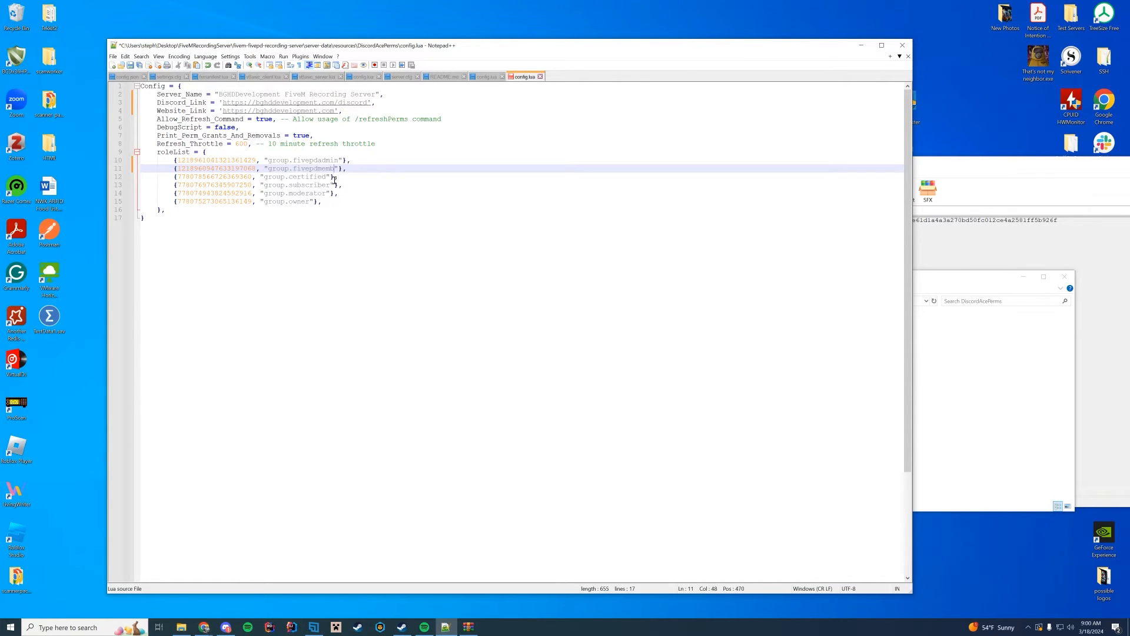
Delete the remaining role entries so roleList keeps only fivepdadmin and fivepdmember, and save config.lua.
drag(345, 202, 356, 169)
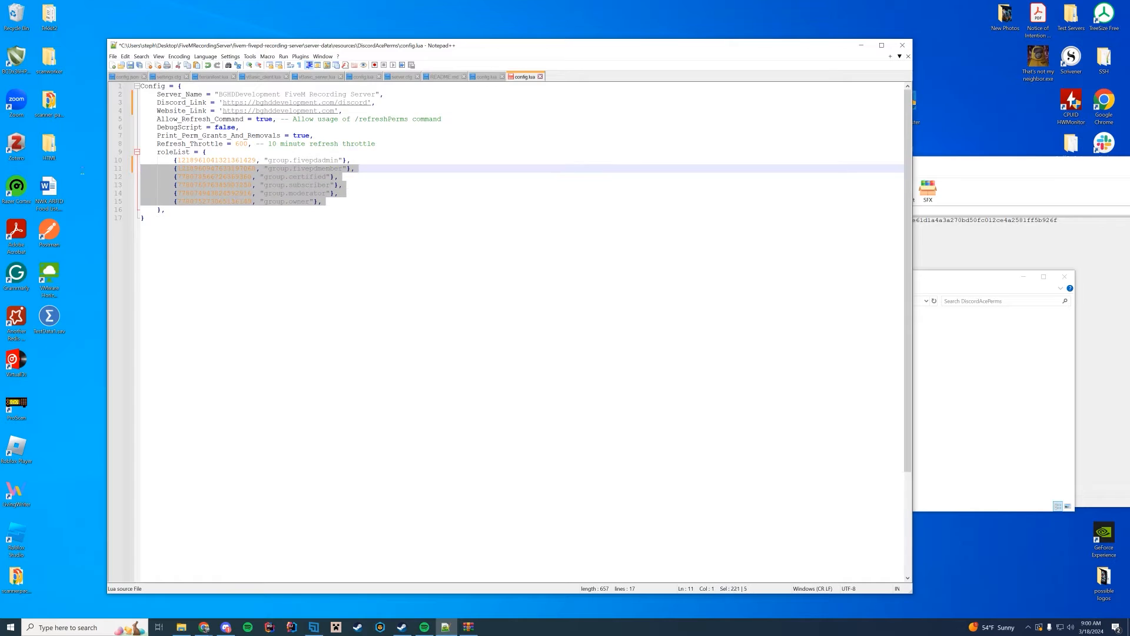
key(Delete)
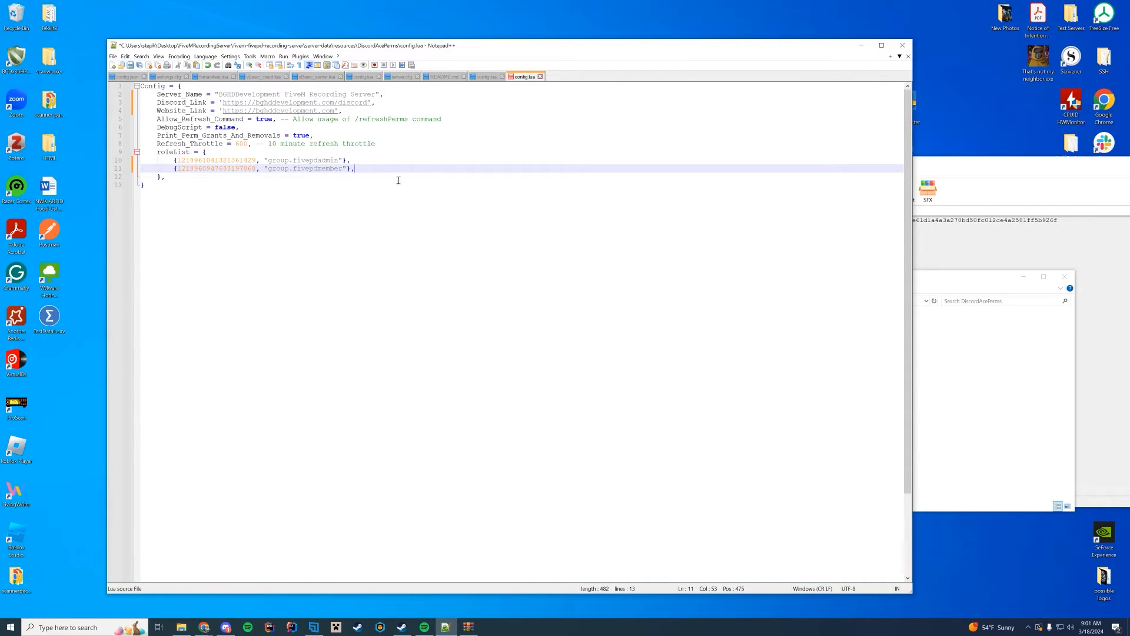
key(ctrl+s)
double_click(321, 159)
click(321, 160)
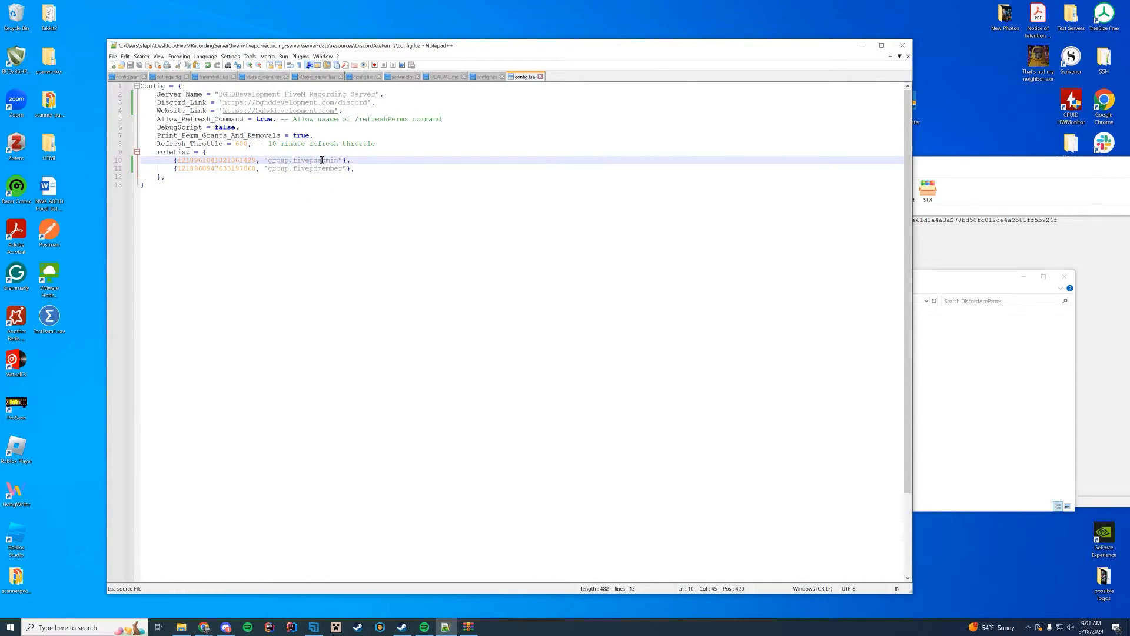
drag(268, 160, 339, 160)
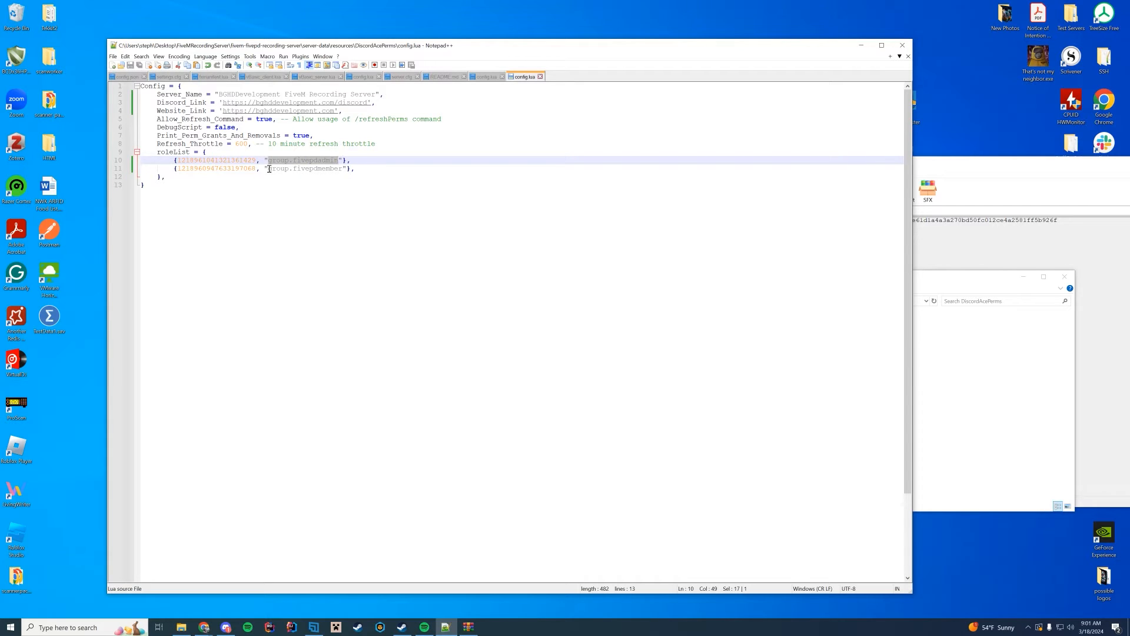
drag(269, 169, 354, 168)
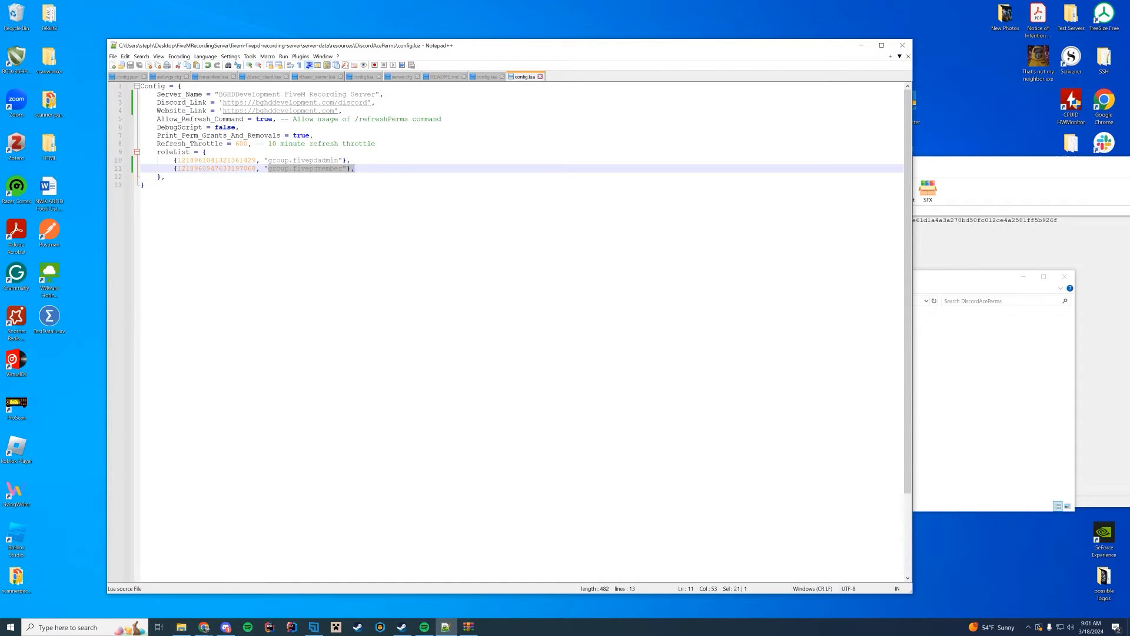
Insert a blank line under exec permissions.cfg in server.cfg and bring the forum's add_ace step back up.
key(alt+Tab)
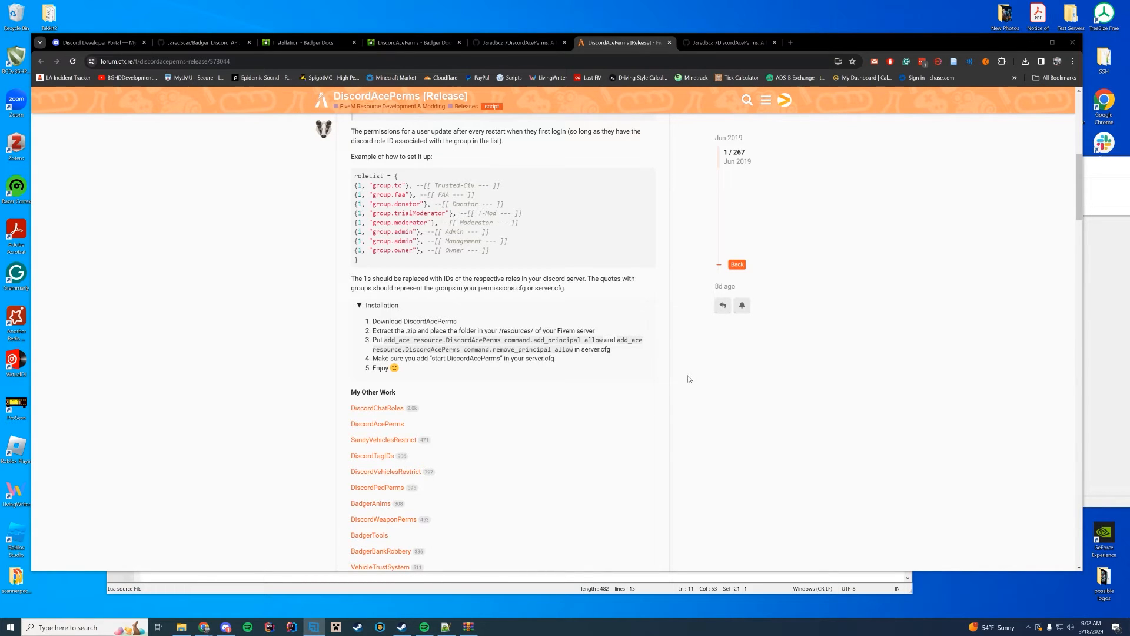
key(alt+Tab)
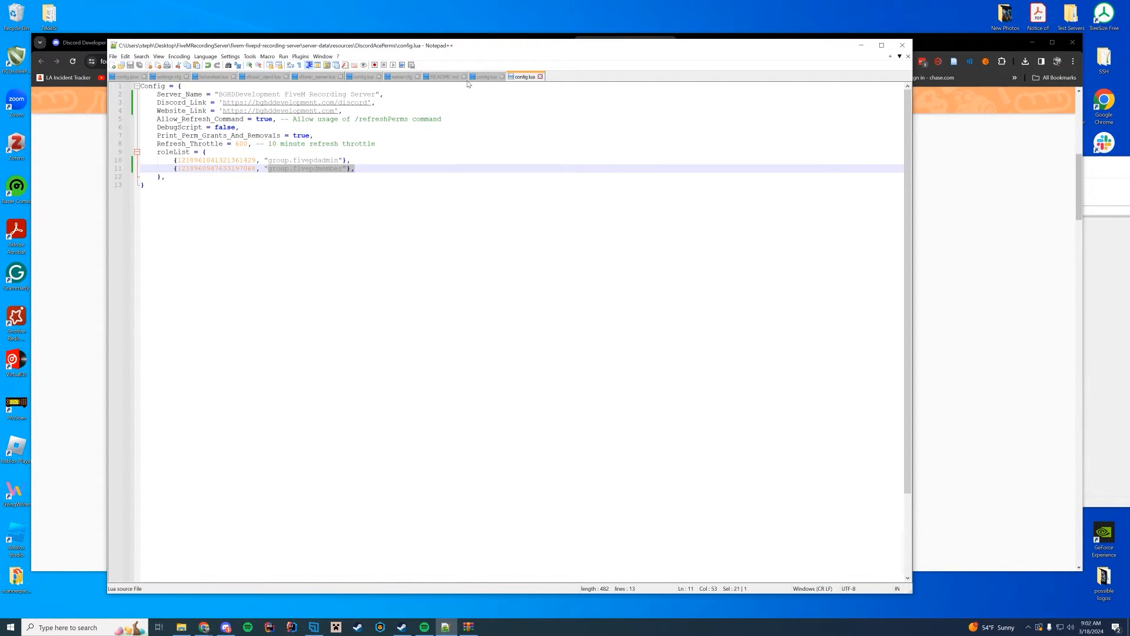
click(402, 77)
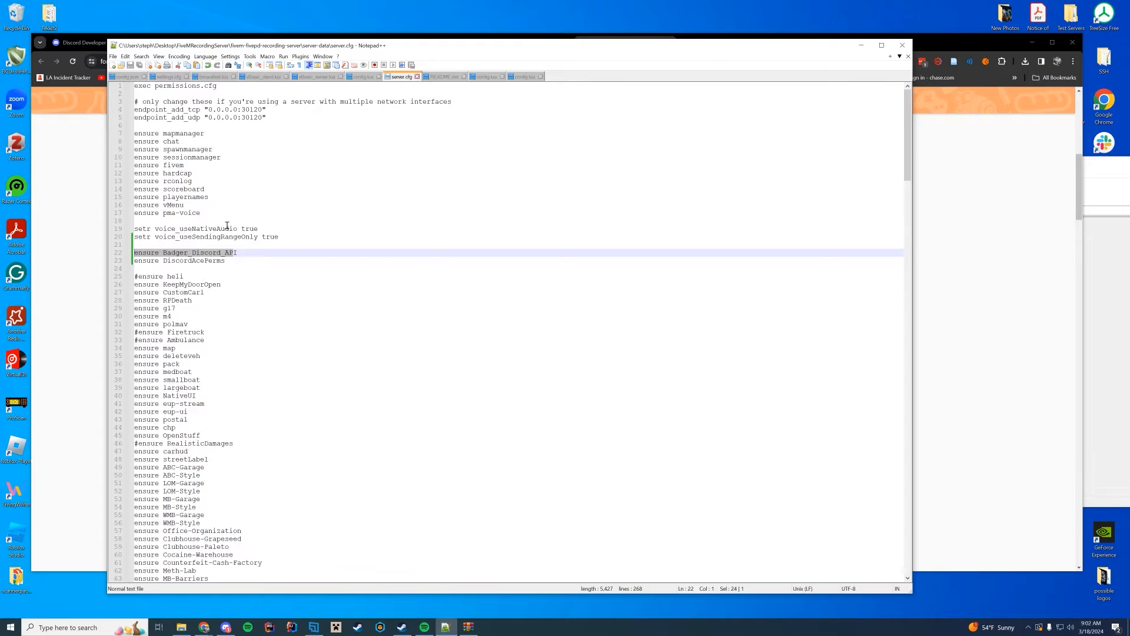
key(End)
click(217, 86)
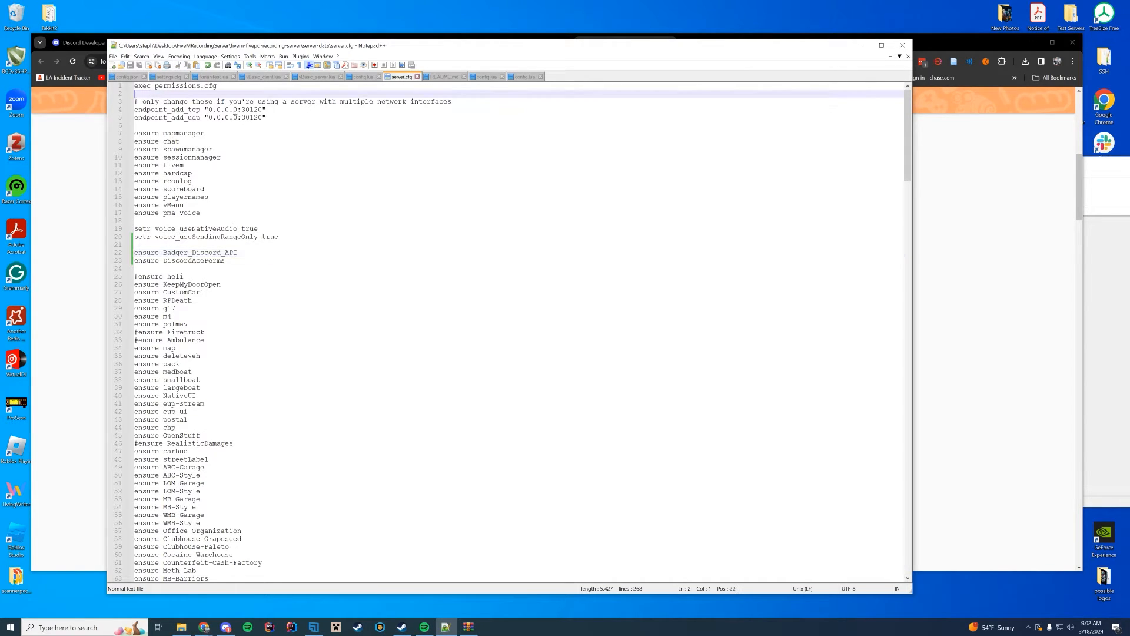
key(Return)
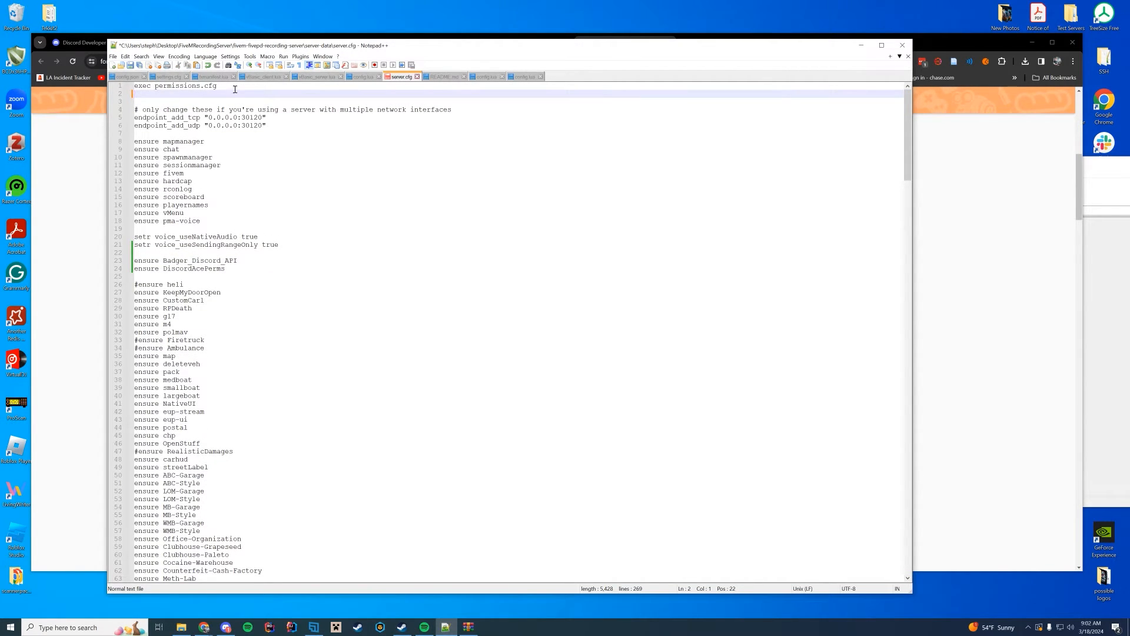
click(69, 184)
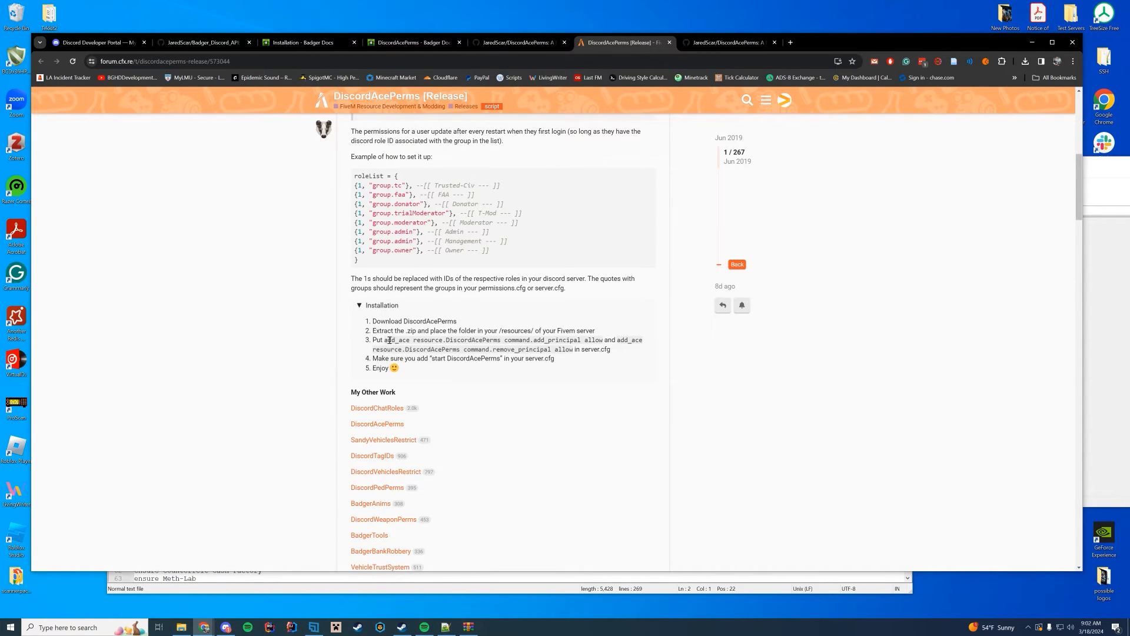
Copy the DiscordAcePerms add_principal add_ace command from the forum into line 2 of server.cfg.
drag(386, 339, 472, 340)
click(474, 340)
drag(385, 340, 603, 341)
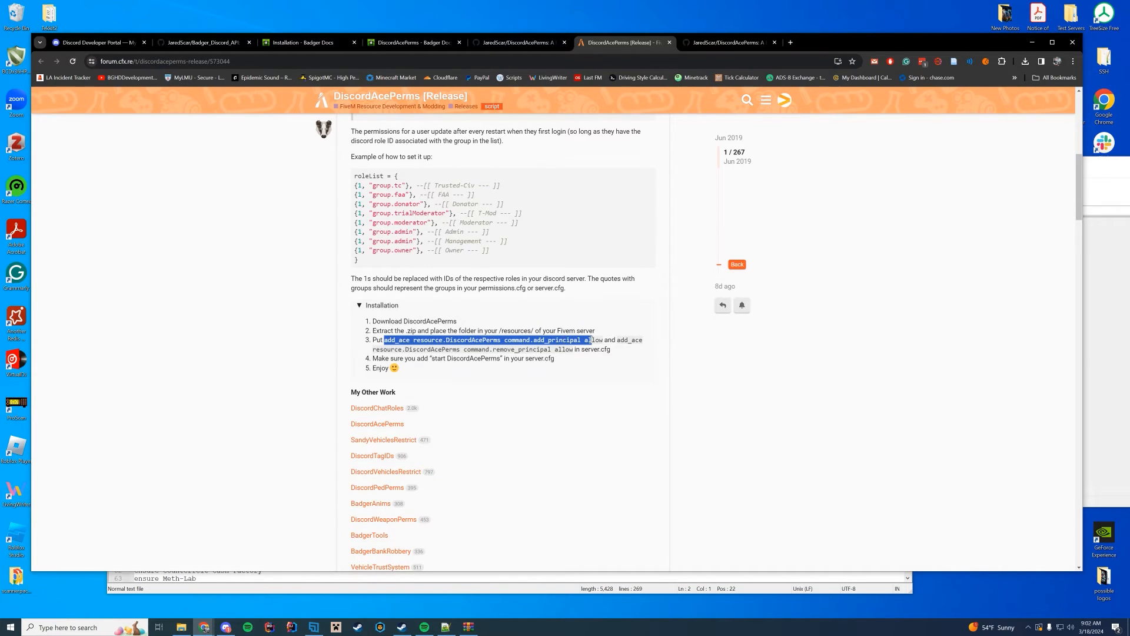
key(ctrl+c)
click(446, 627)
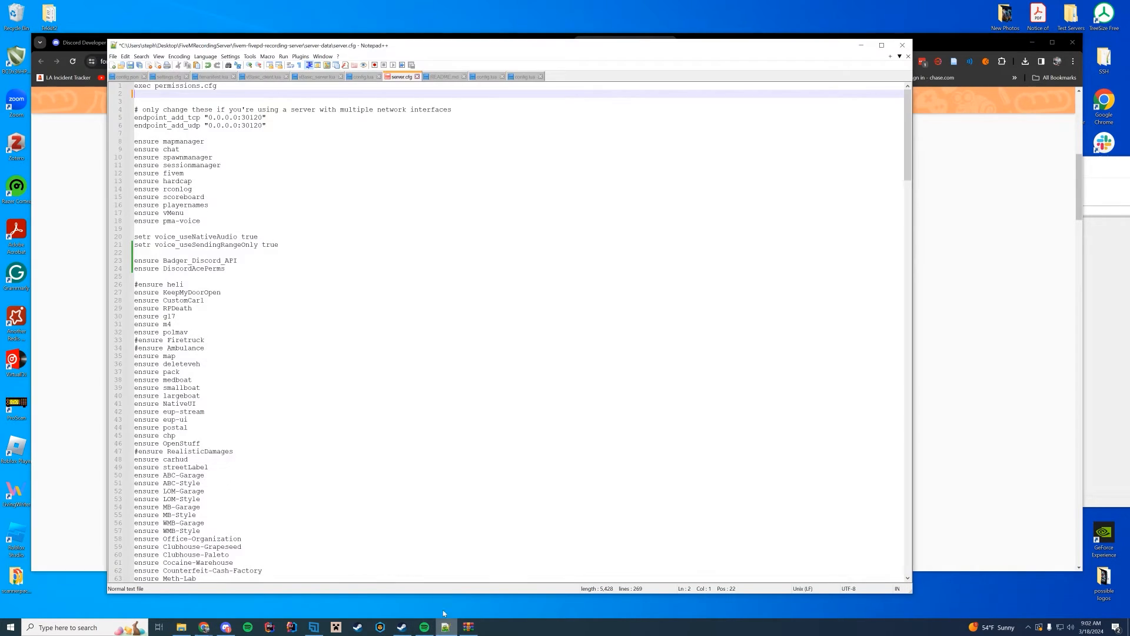
key(Return)
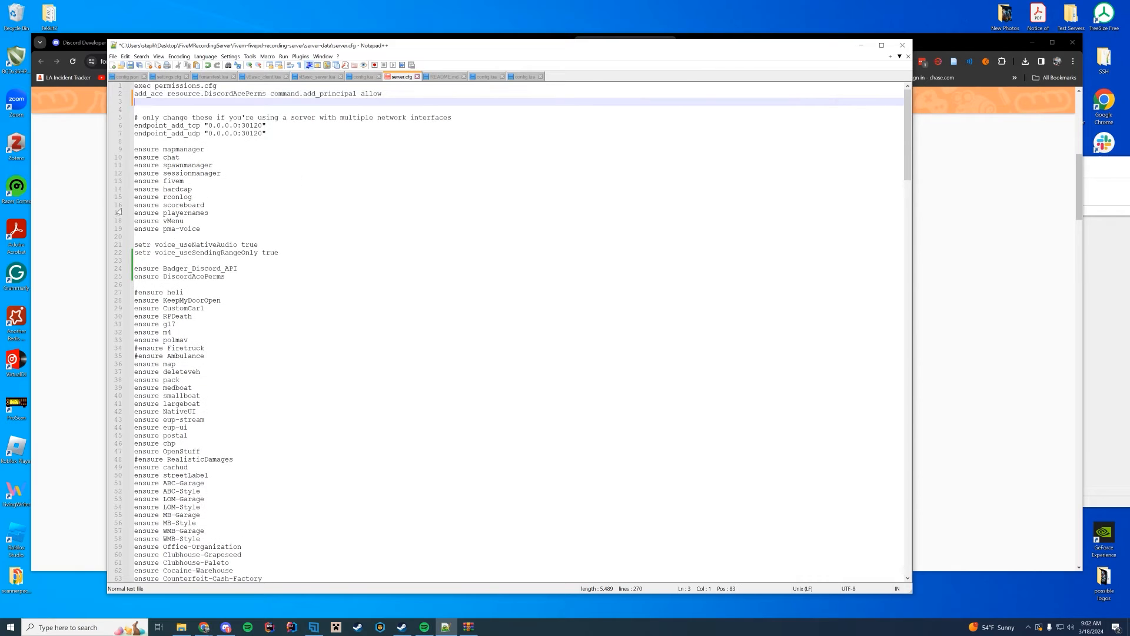
Copy the remove_principal add_ace command into line 3 of server.cfg.
click(204, 627)
mouse_move(617, 340)
mouse_down()
mouse_move(540, 350)
mouse_move(573, 350)
mouse_up()
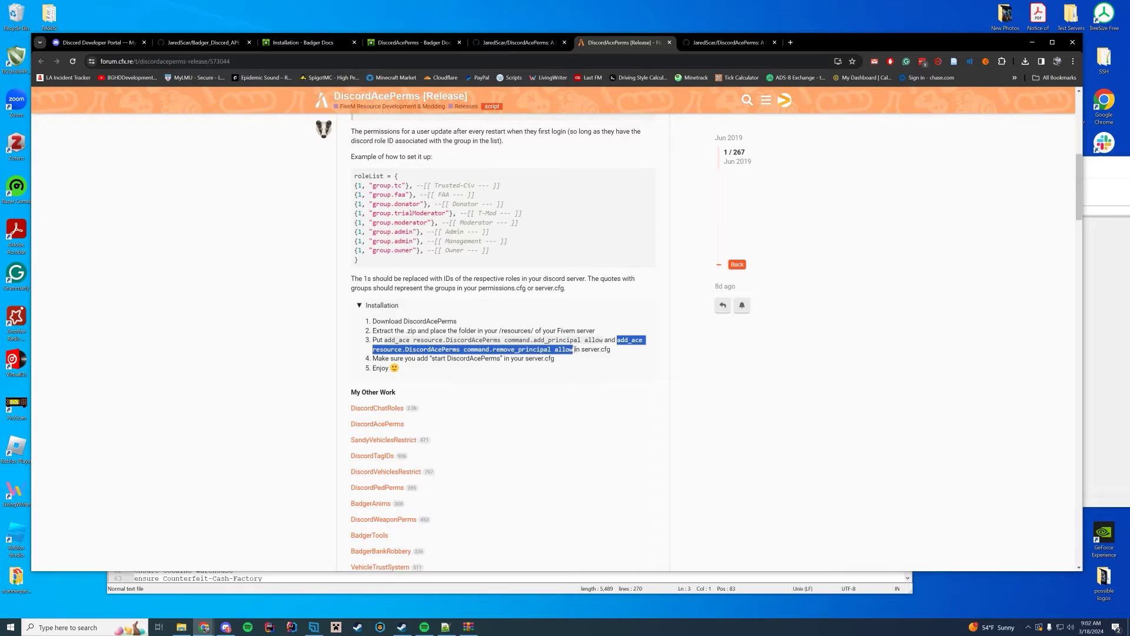
key(ctrl+c)
click(468, 626)
key(ctrl+v)
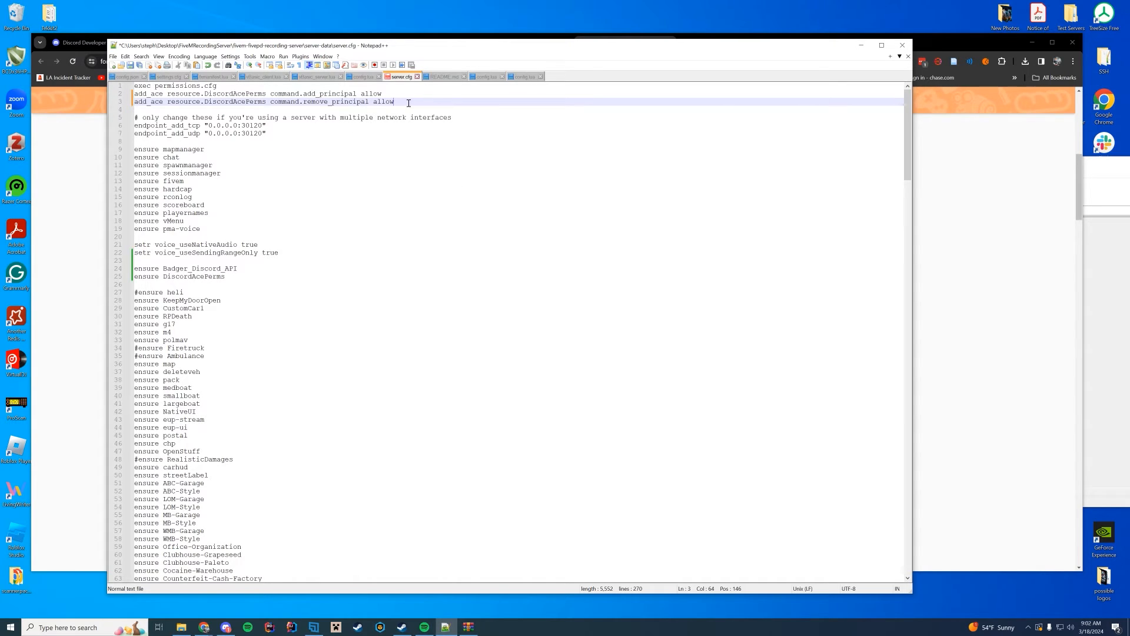
drag(395, 102, 134, 94)
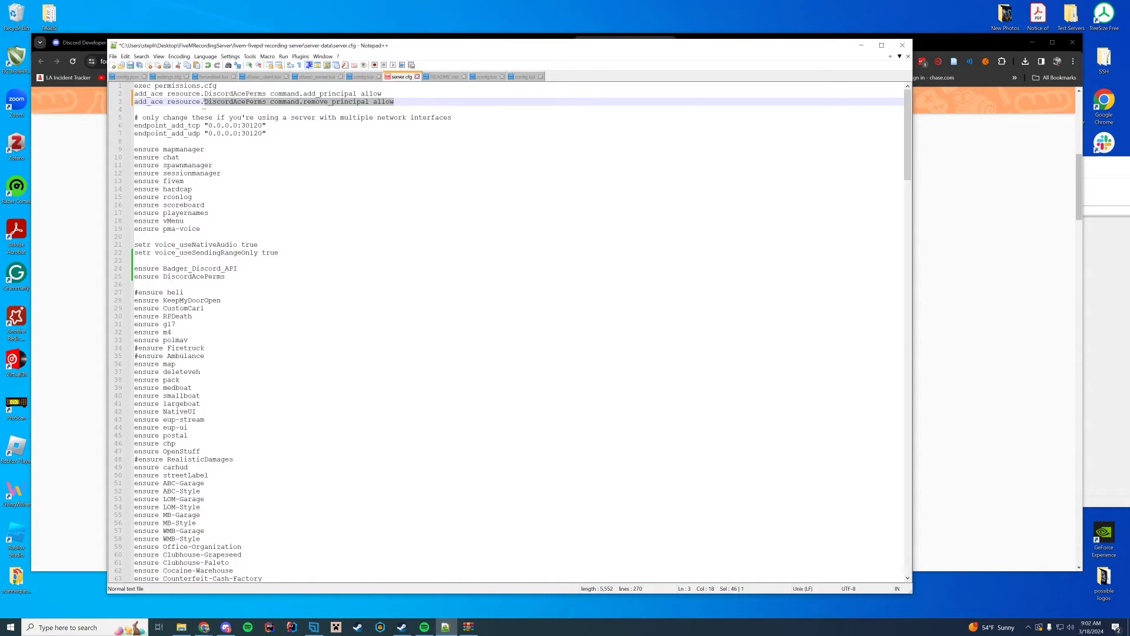
click(427, 99)
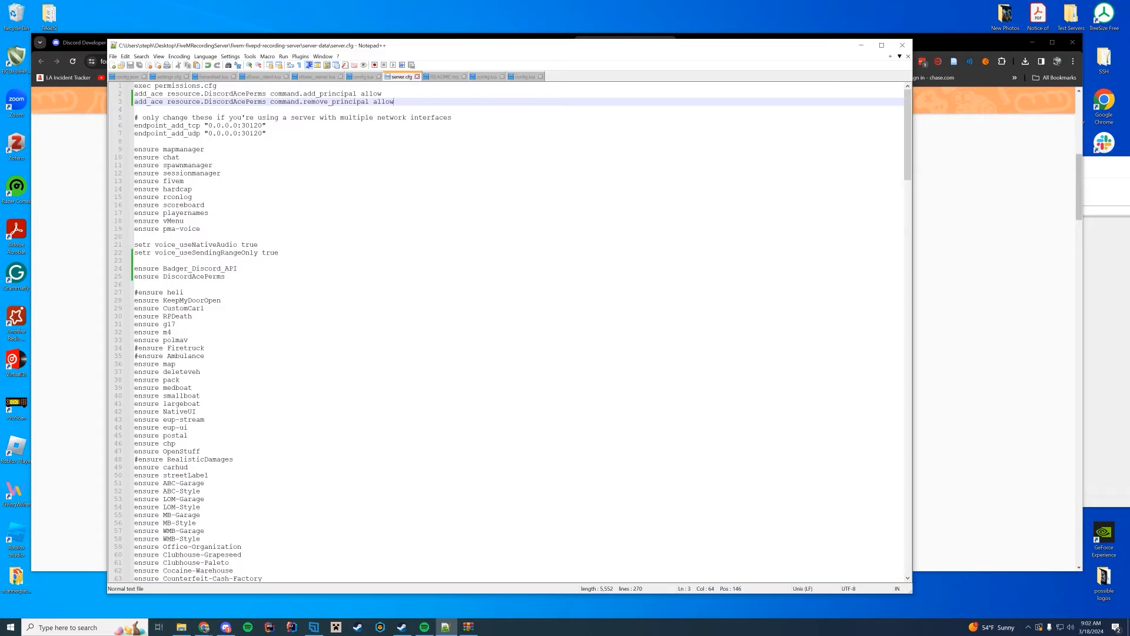
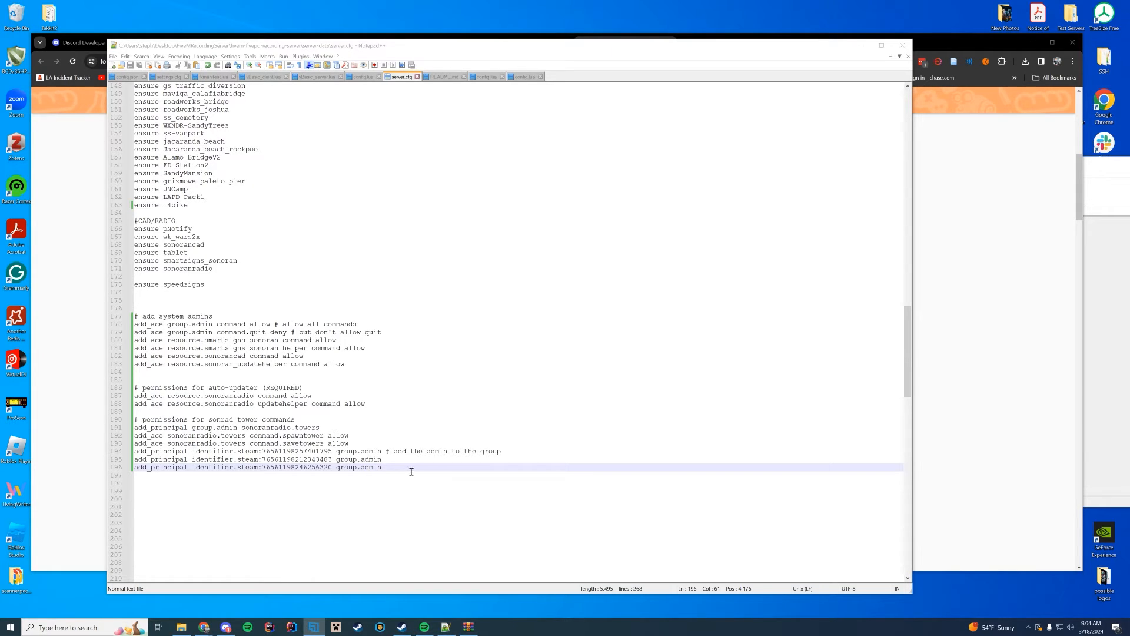
Review the admin permission lines and the Steam identifier with group.admin on line 194.
drag(410, 469, 132, 315)
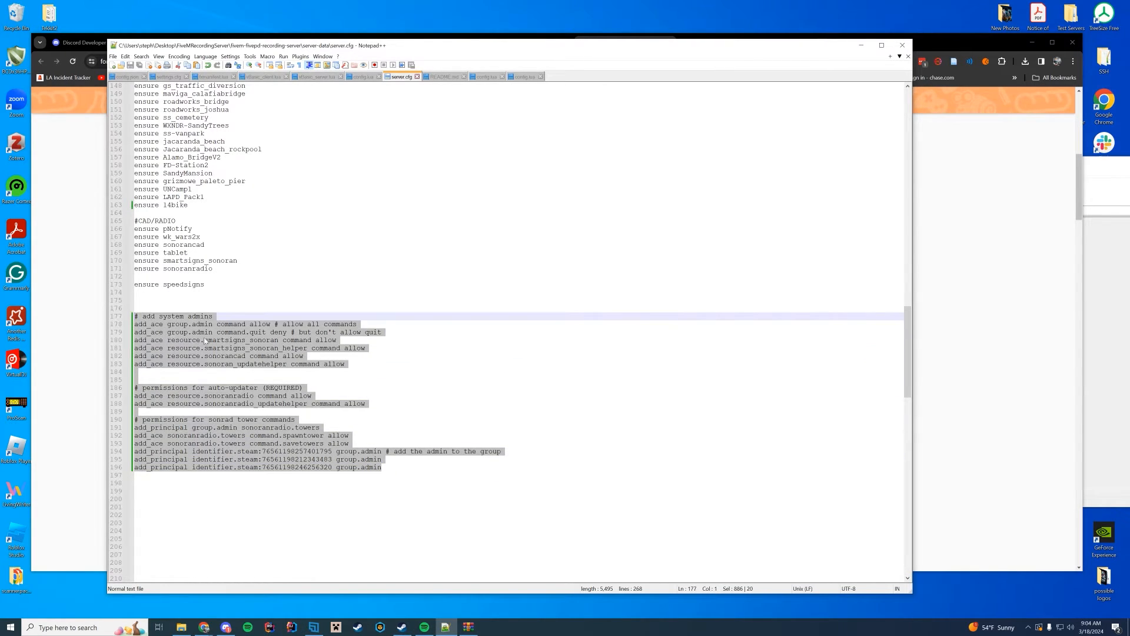
click(461, 425)
mouse_move(264, 451)
mouse_down()
mouse_move(353, 452)
mouse_move(334, 453)
mouse_up()
click(382, 453)
click(382, 452)
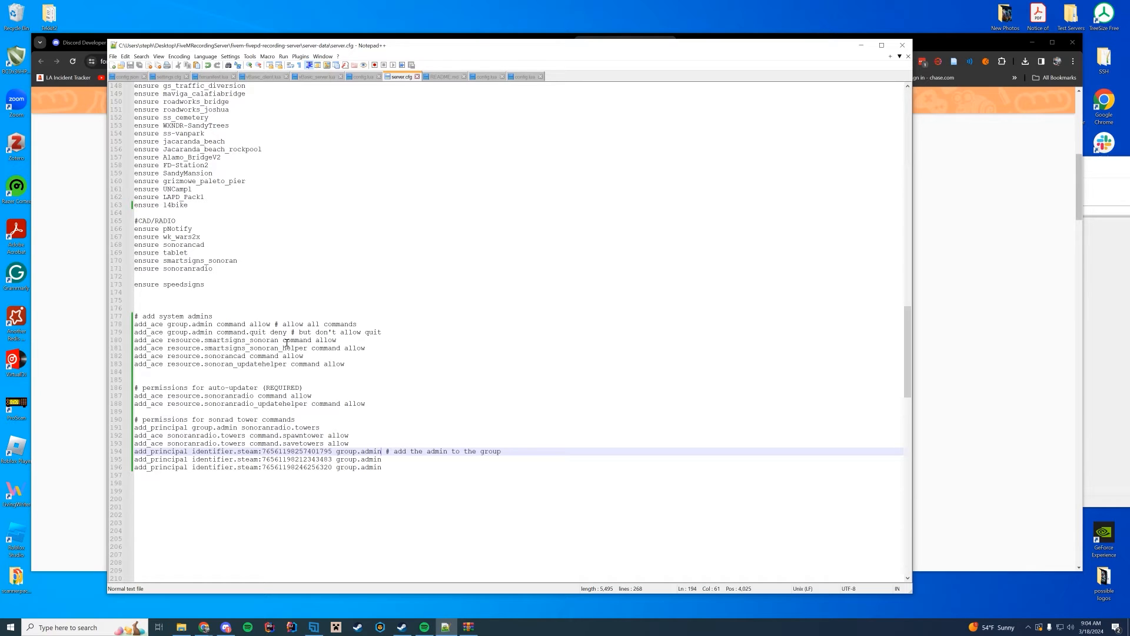
Point out the smartsigns_sonoran, updatehelper and sonoranradio permissions and the whole admin block.
drag(197, 340, 339, 340)
drag(226, 364, 347, 364)
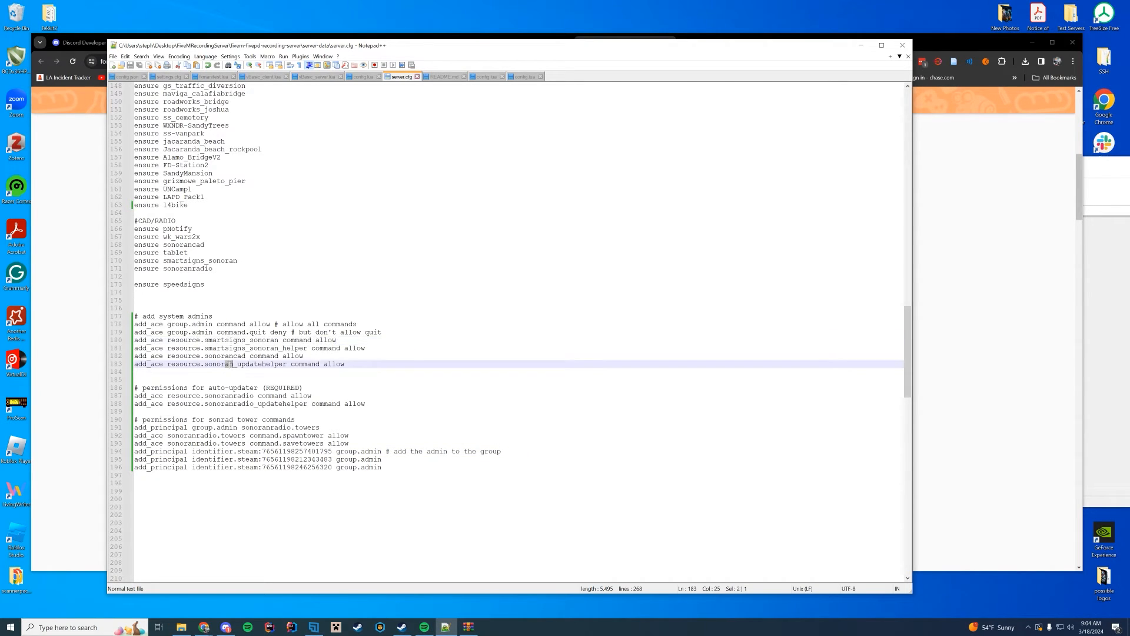
drag(203, 395, 313, 396)
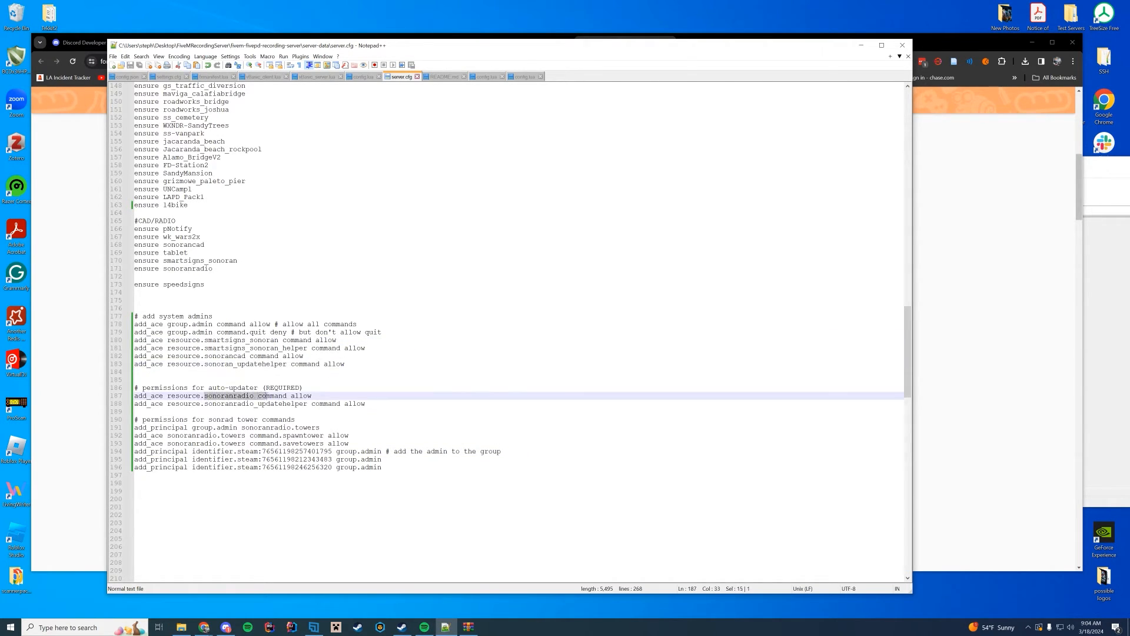
click(391, 397)
click(382, 459)
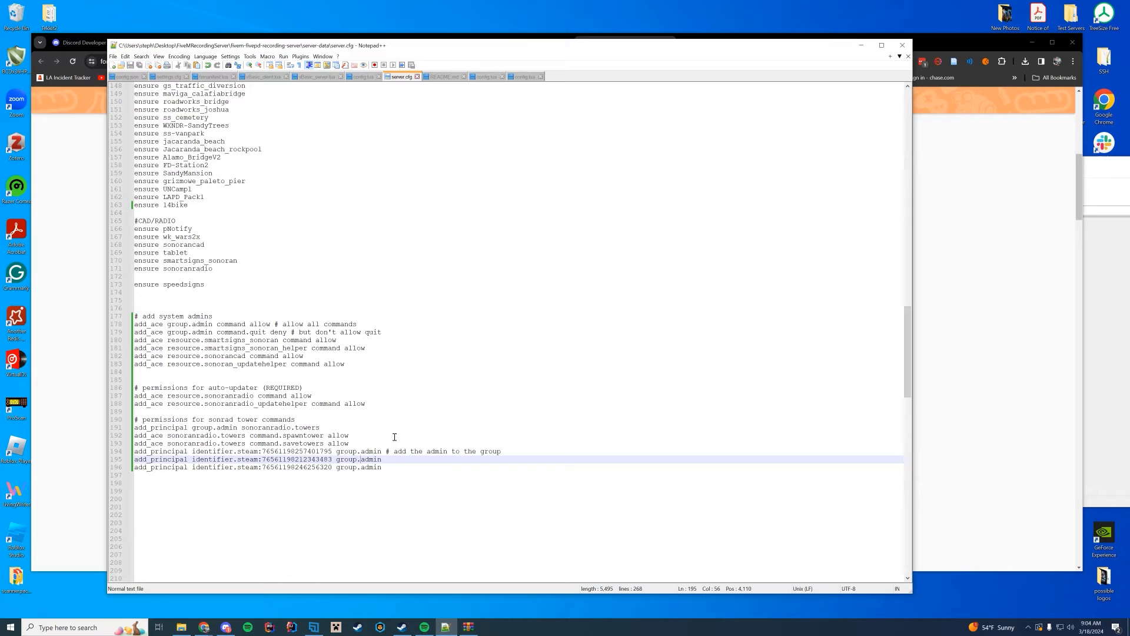
drag(383, 466, 135, 309)
click(357, 315)
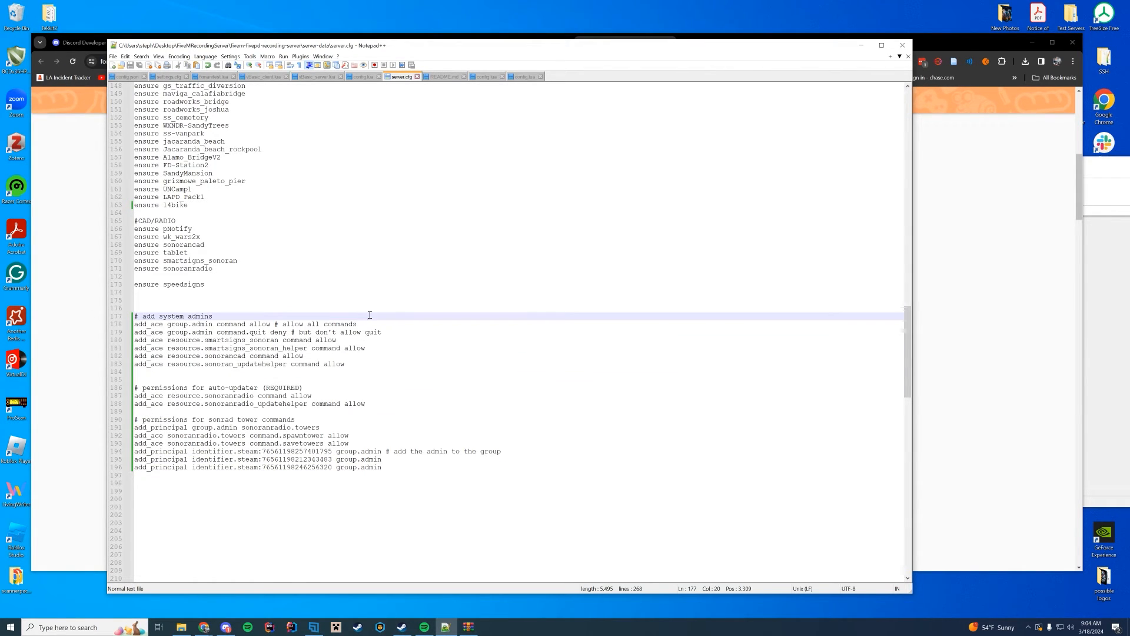
key(Up)
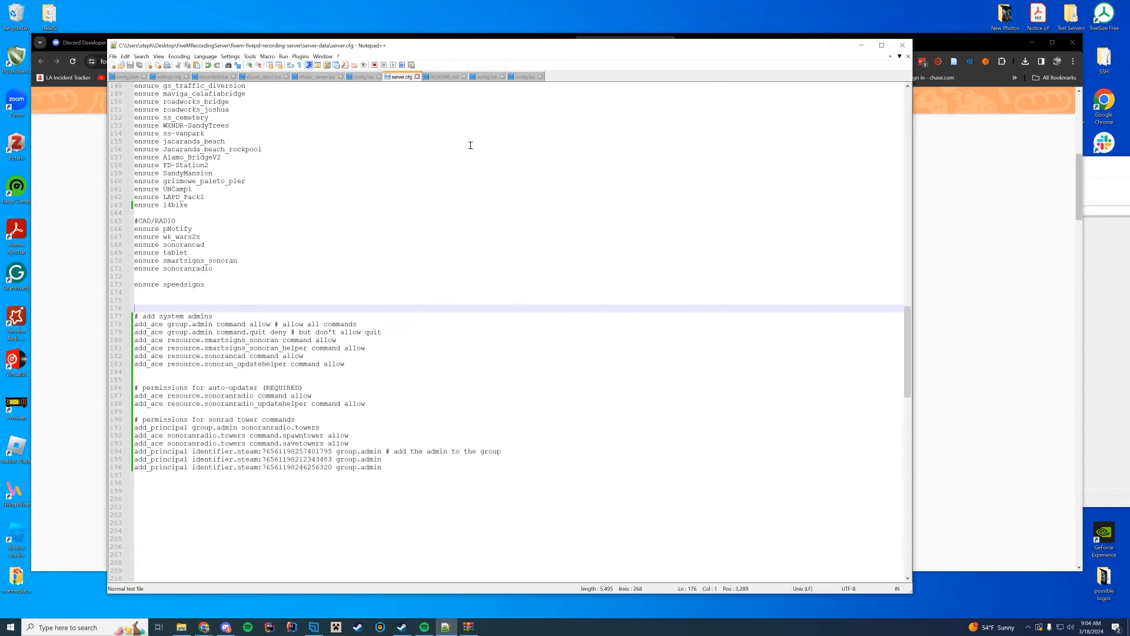
Check group.fivepdadmin in DiscordAcePerms config.lua, then close the Badger Discord API readme.
click(524, 77)
key(Up)
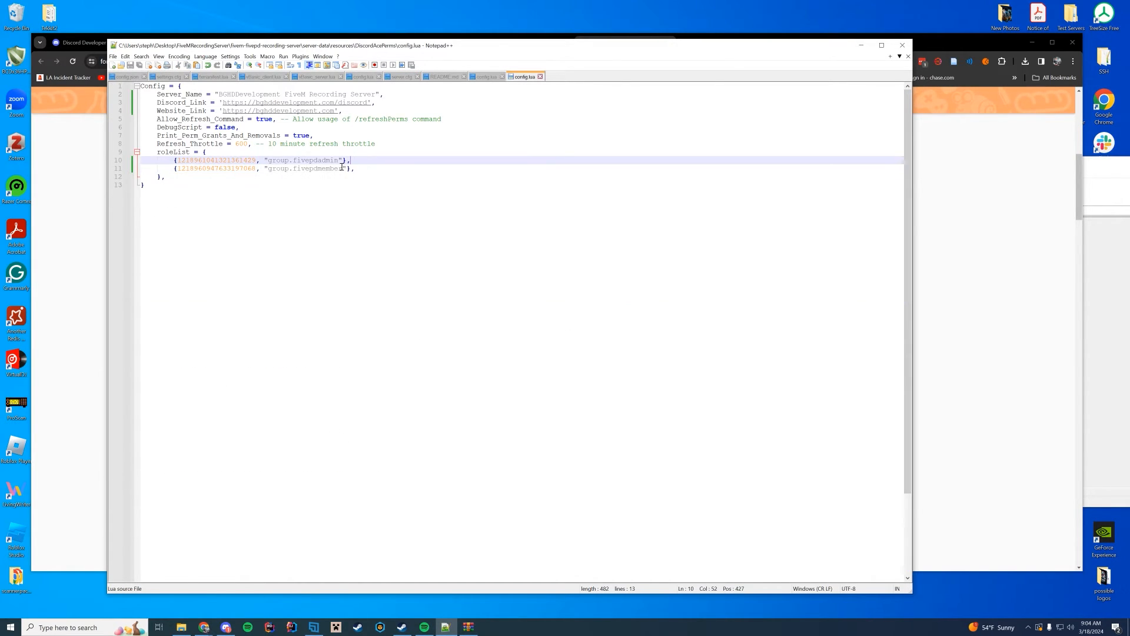
drag(268, 160, 341, 160)
key(ctrl+c)
click(483, 77)
click(442, 77)
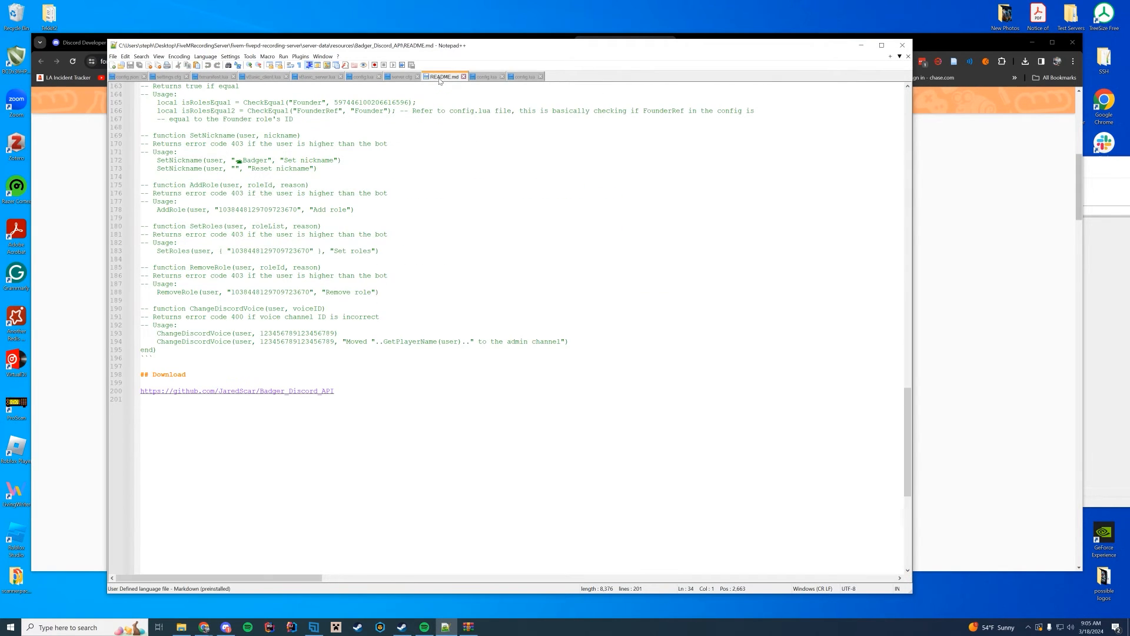
click(402, 77)
click(464, 77)
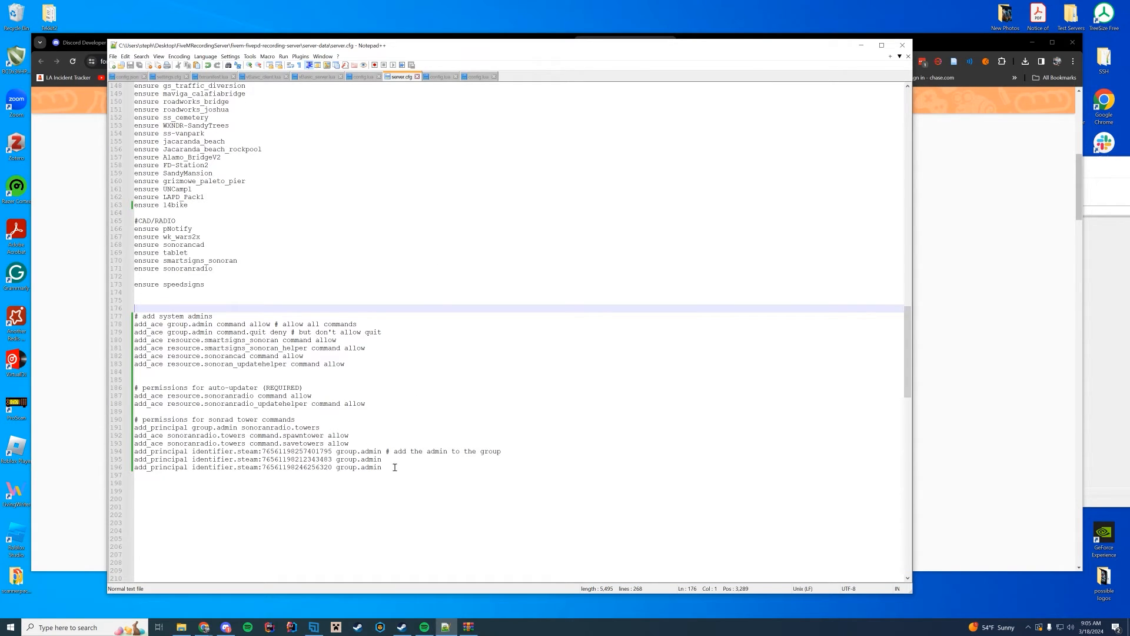
Comment out the three Steam admin principal lines 194–196 with #.
drag(389, 468, 69, 449)
key(Delete)
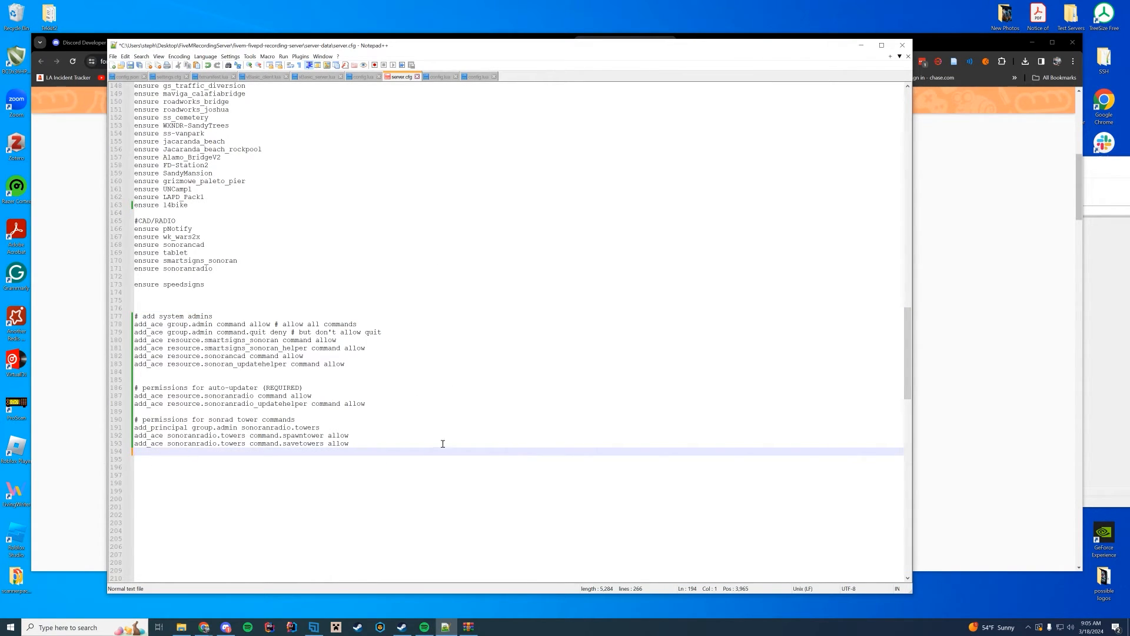
key(ctrl+v)
click(136, 451)
text(#)
click(135, 459)
text(##)
click(453, 402)
Add blank lines after the tower permissions and set the tower principal line 191 to group.fivepdadmin.
click(449, 429)
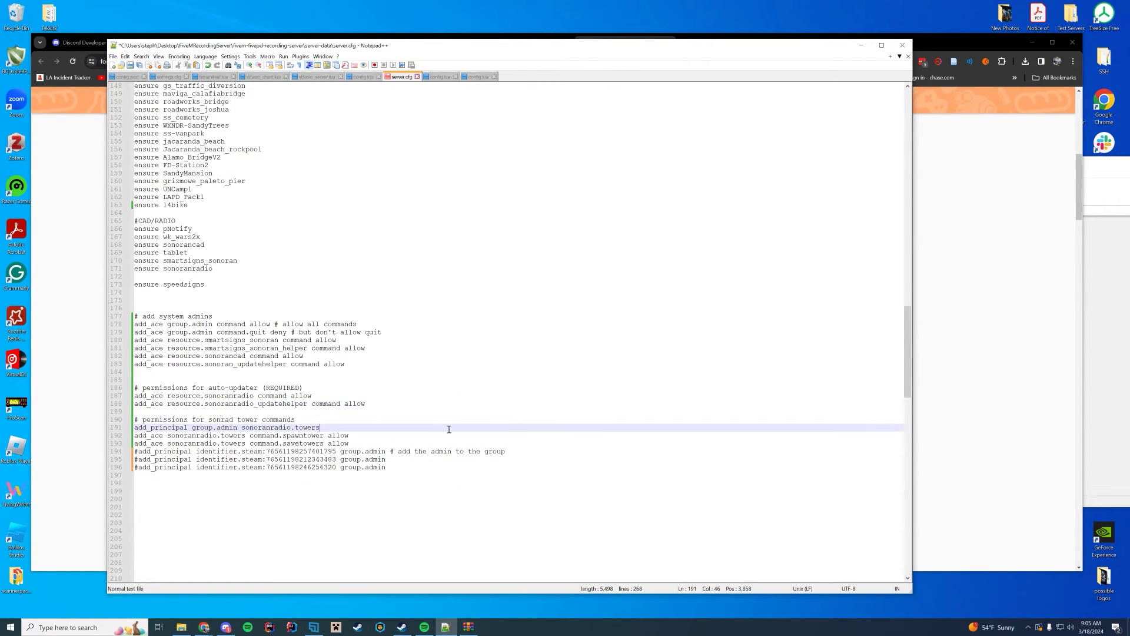
click(373, 444)
key(Return)
key(Return)
click(306, 410)
drag(253, 429, 320, 429)
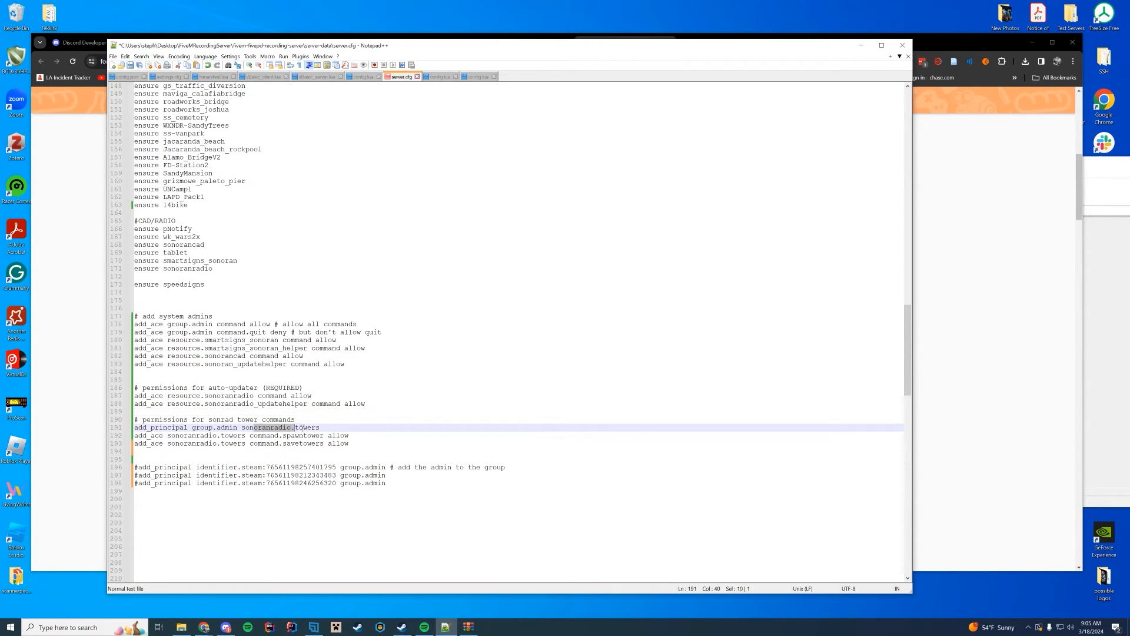
click(339, 430)
drag(238, 429, 192, 430)
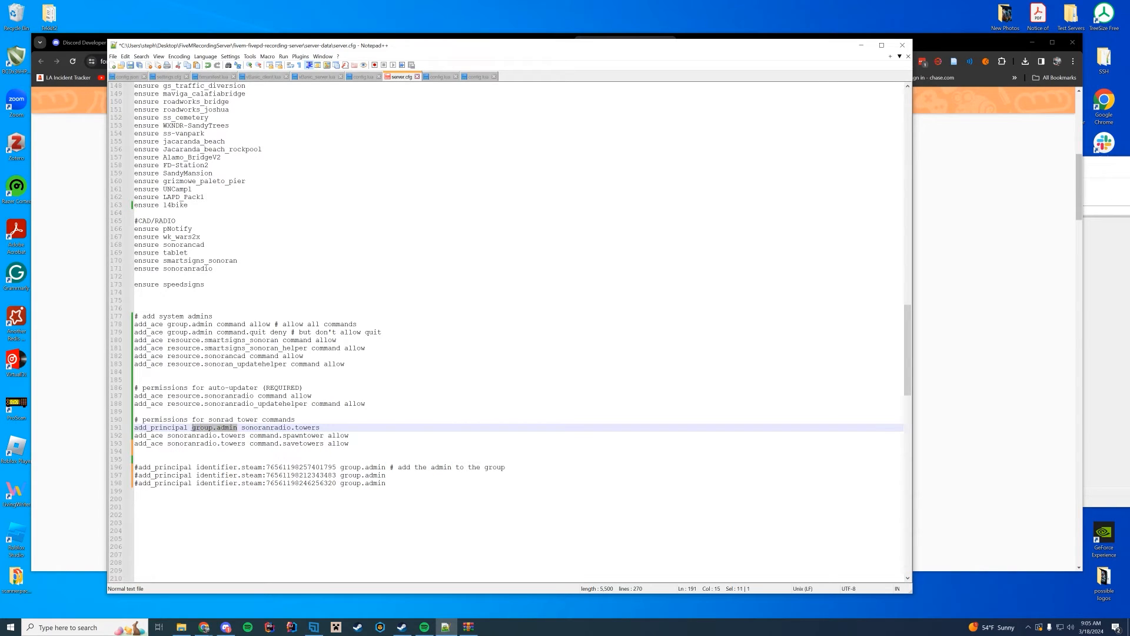
key(ctrl+v)
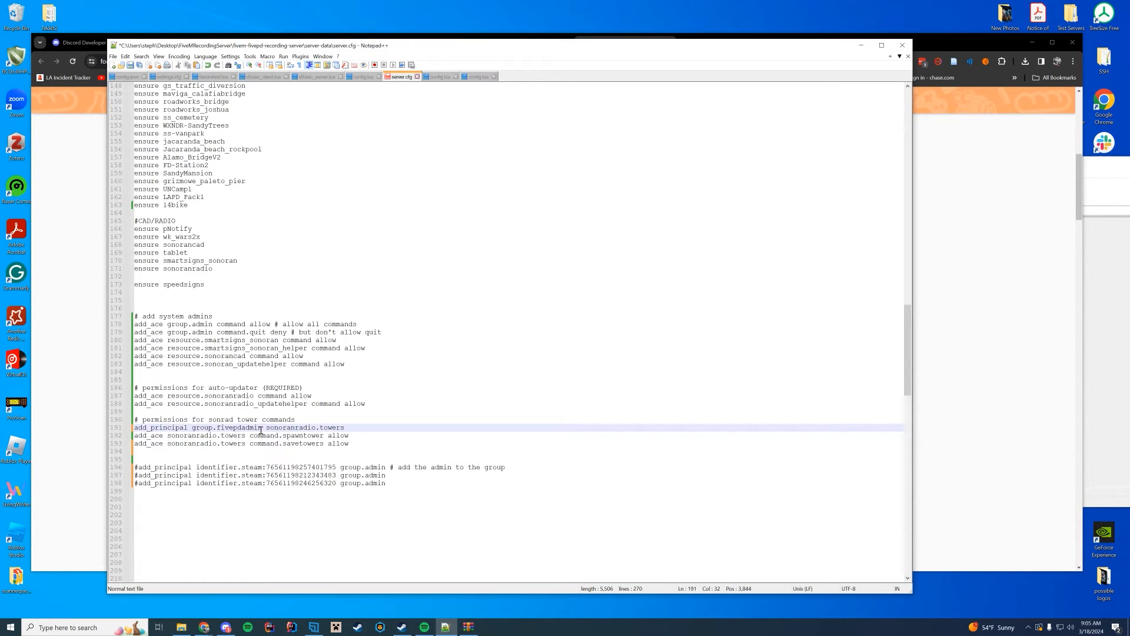
Replace group.admin with group.fivepdadmin on the system admin ace lines 178–179.
drag(212, 324, 166, 332)
key(ctrl+v)
key(ctrl+v)
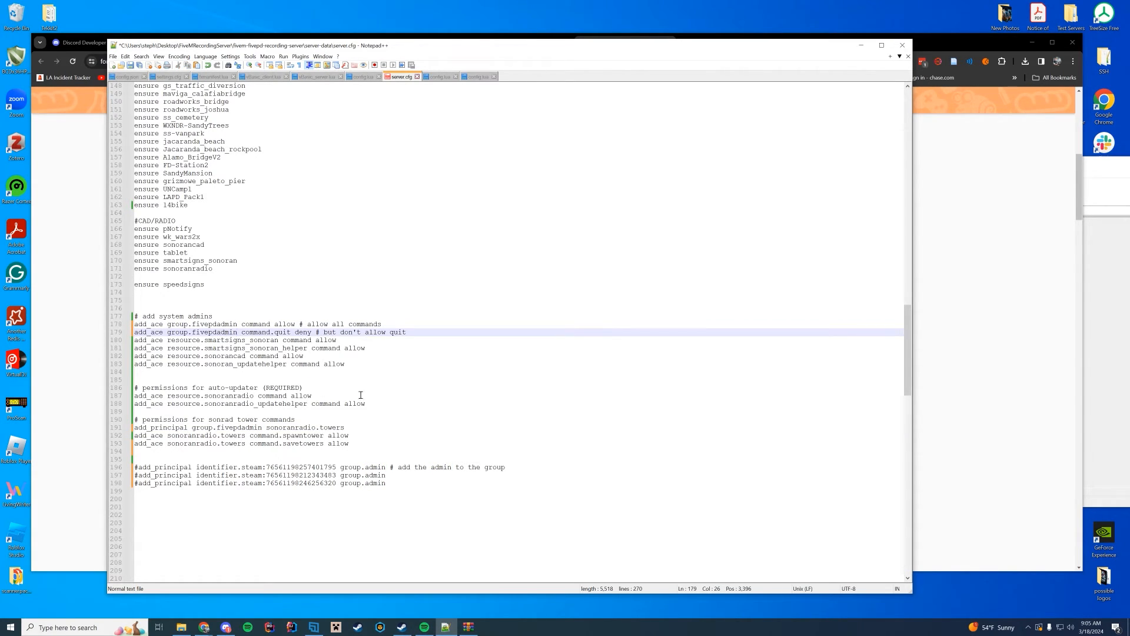
click(412, 443)
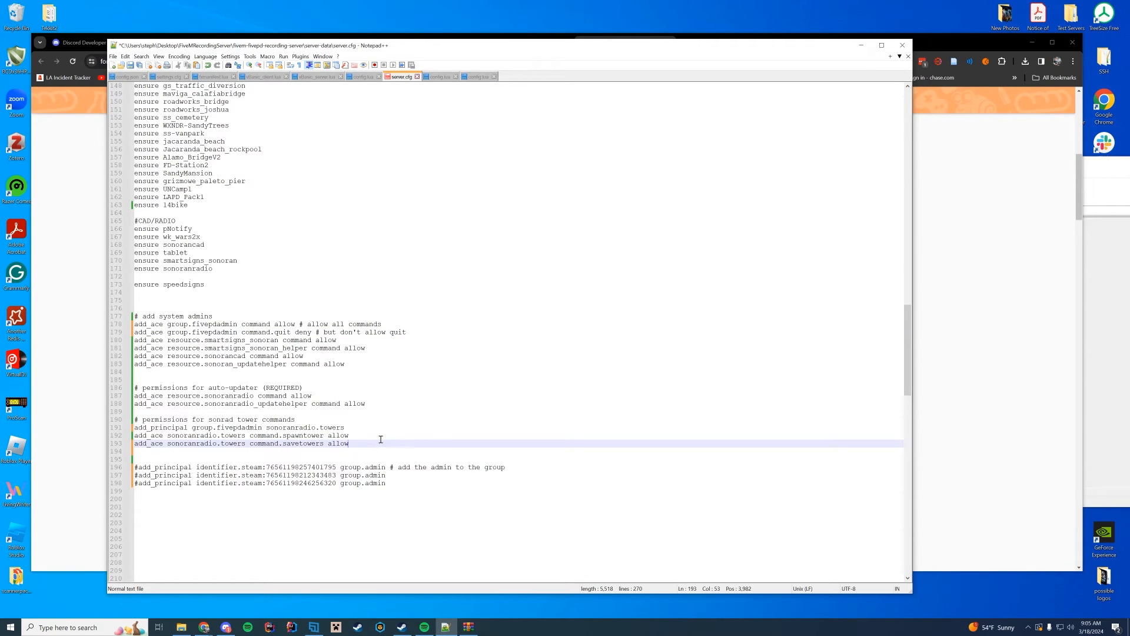
double_click(234, 427)
click(423, 422)
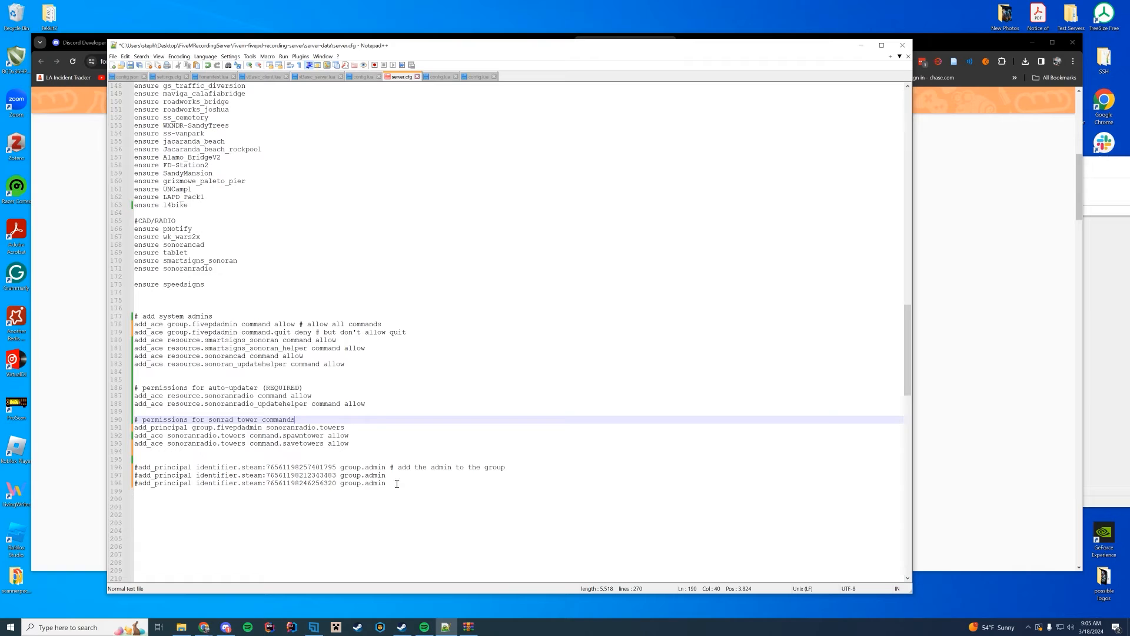
drag(388, 484, 135, 453)
click(232, 431)
double_click(239, 428)
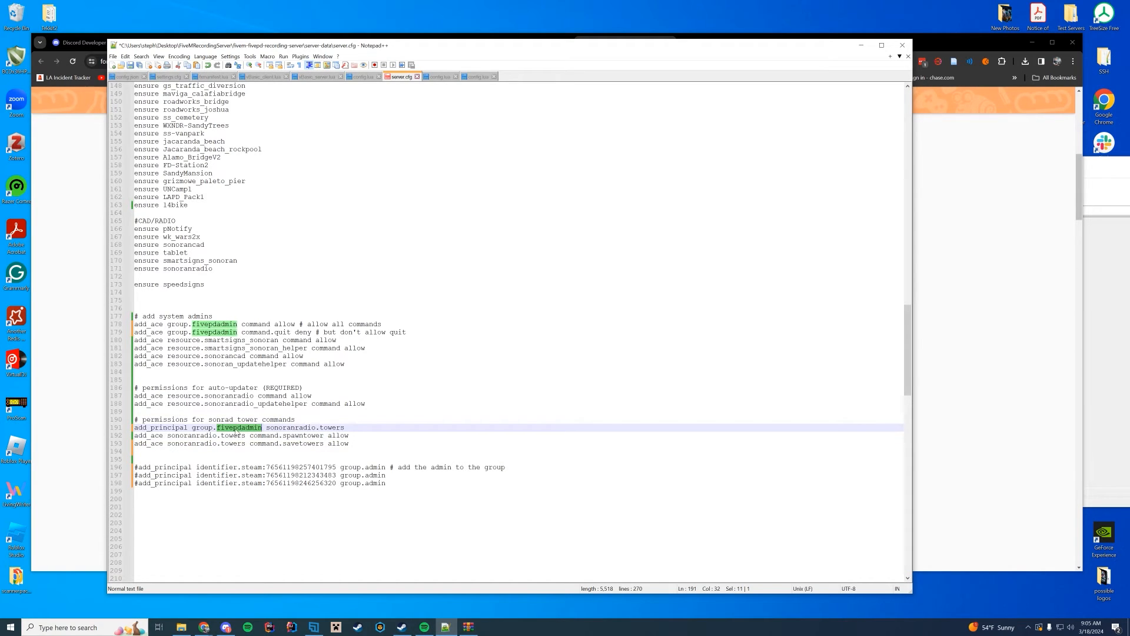
click(479, 77)
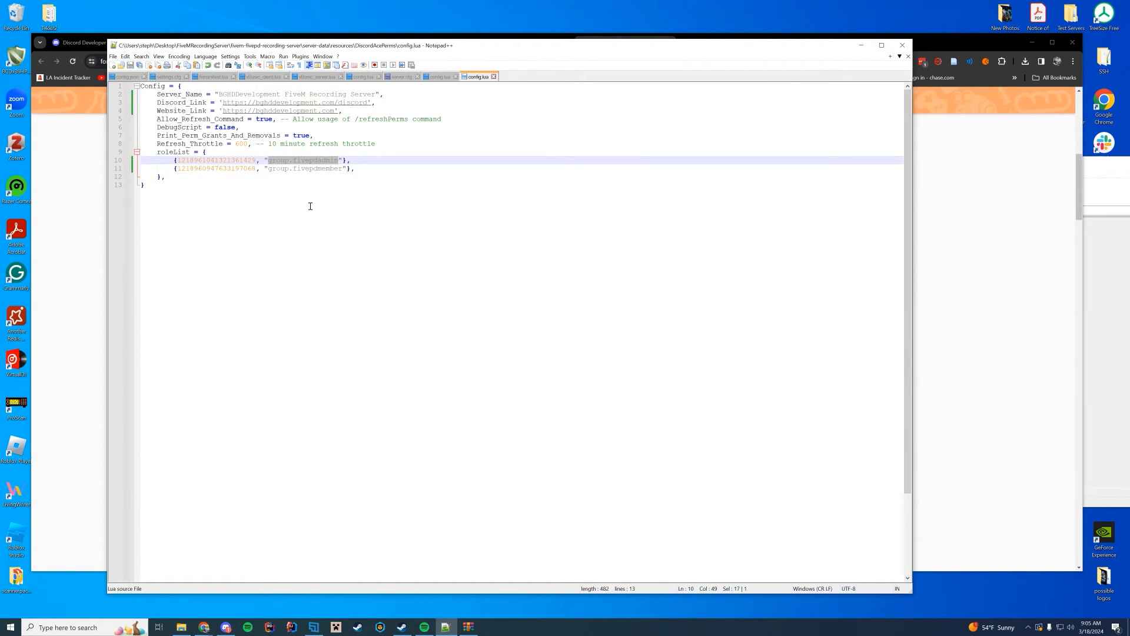
drag(266, 169, 318, 170)
click(380, 172)
click(402, 77)
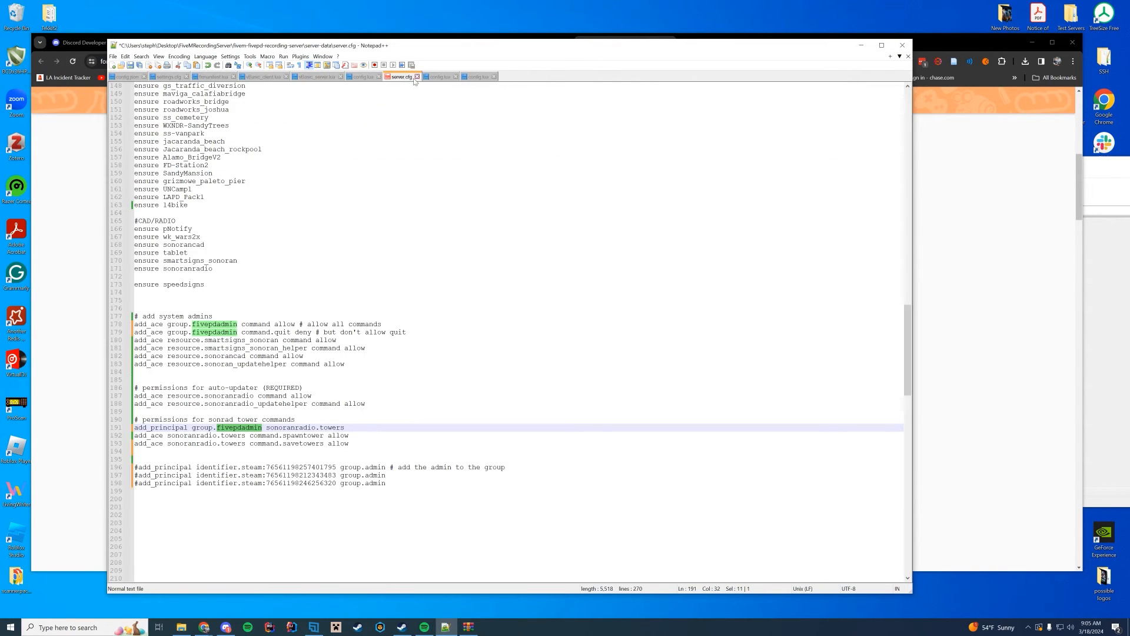
right_click(389, 364)
click(388, 356)
click(432, 387)
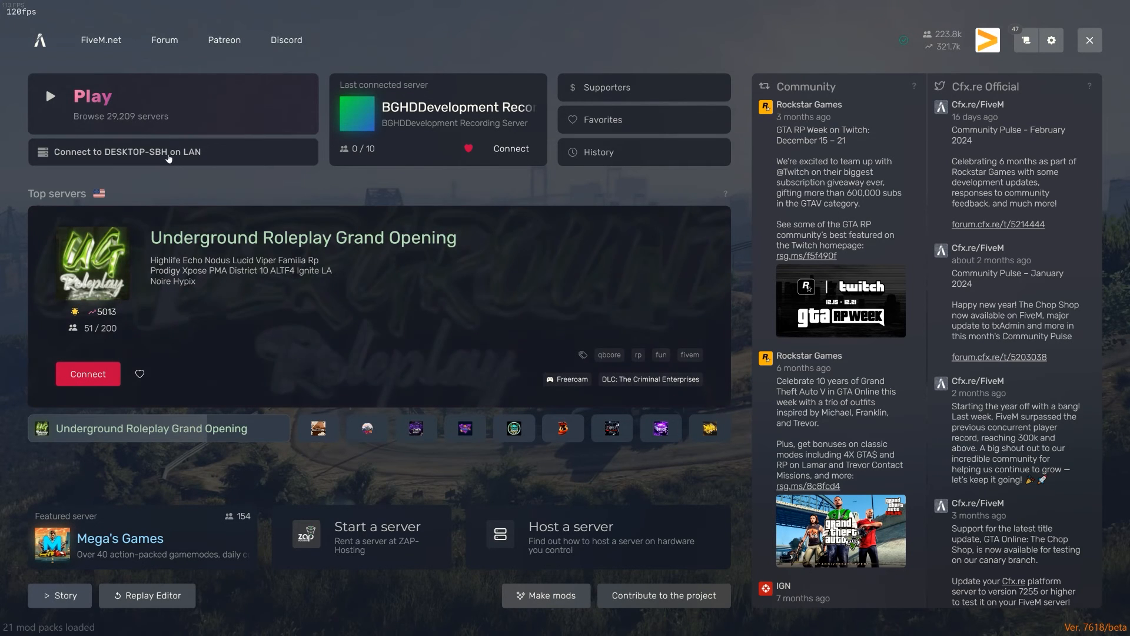
Connect to the local LAN recording server, then switch to the server files folder.
click(168, 156)
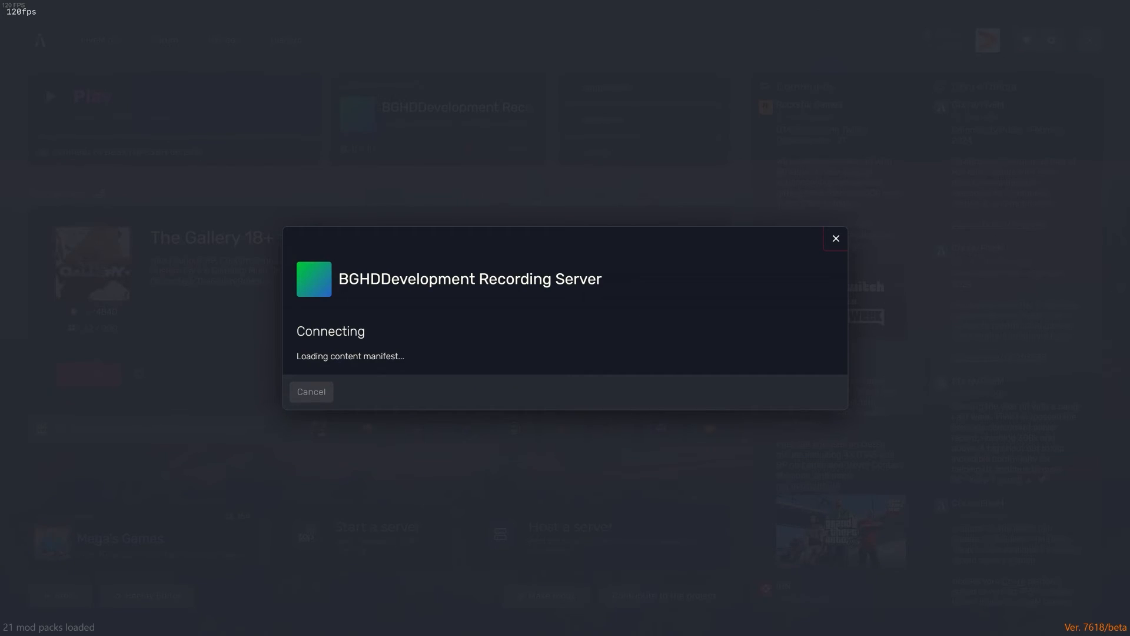
key(alt+Tab)
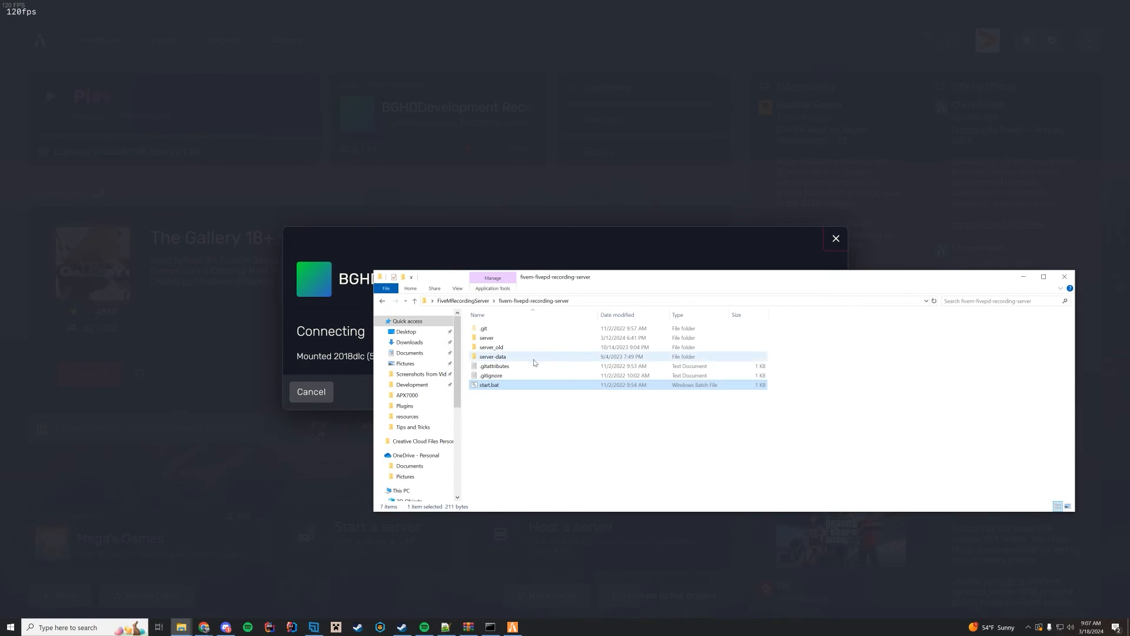
Browse resources to Badger_Discord_API and bring up the context menu for its config.lua.
double_click(497, 348)
scroll(553, 393, down, 5)
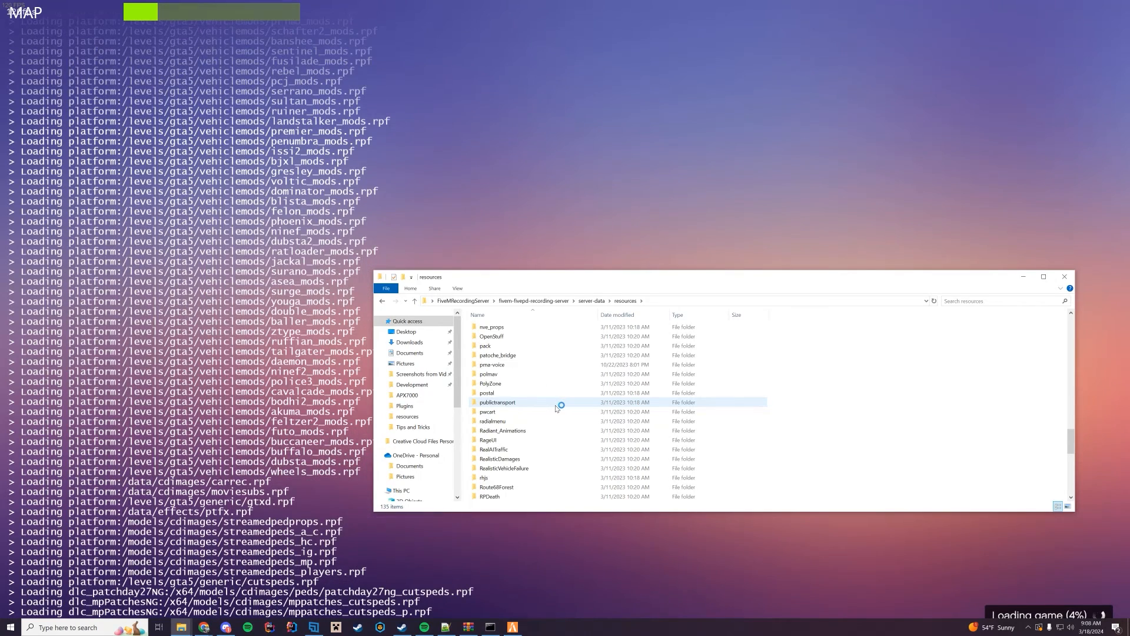
scroll(553, 393, down, 5)
scroll(548, 415, up, 5)
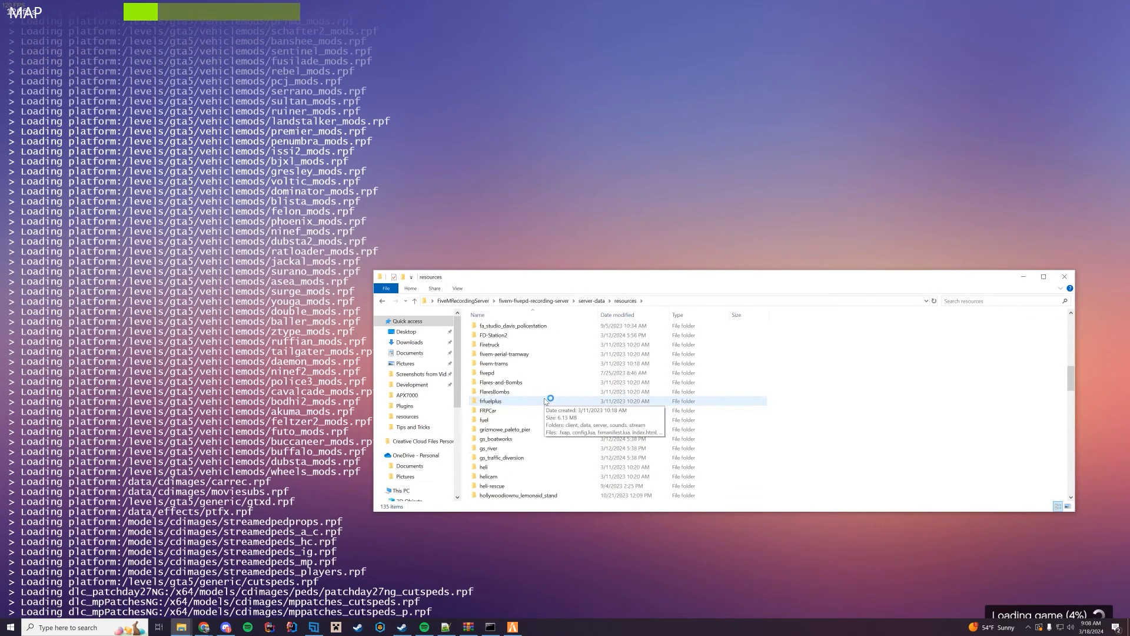
scroll(528, 402, up, 4)
scroll(528, 402, up, 3)
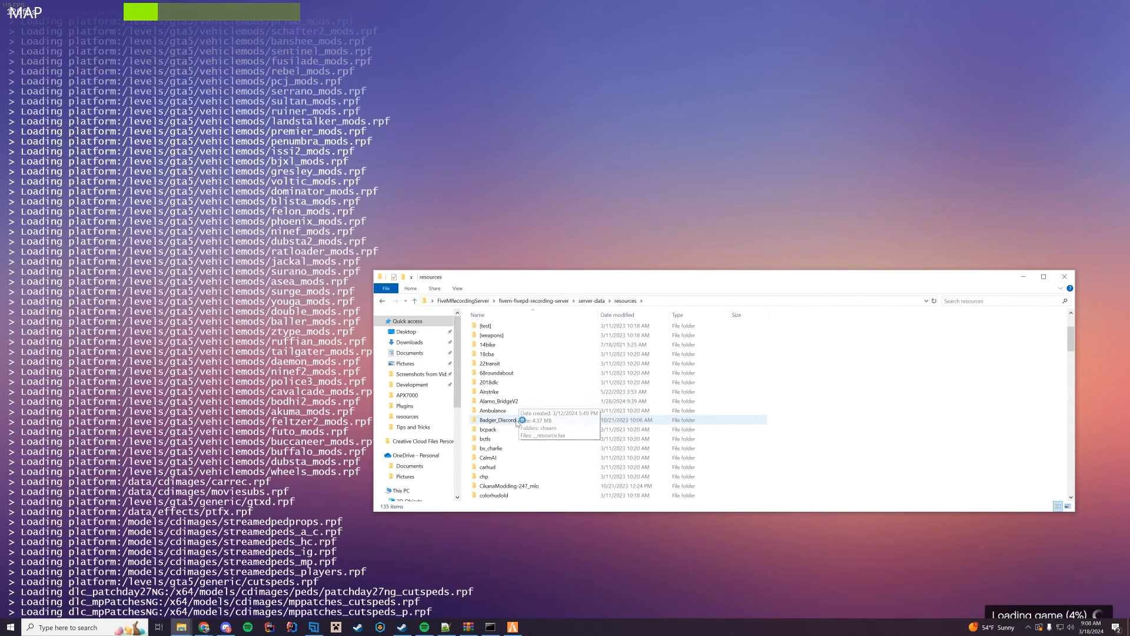
double_click(521, 411)
click(492, 347)
right_click(493, 347)
Edit config.lua with Notepad++, review the Config.Splash Wait and Heading1 settings, then return to the game.
click(530, 397)
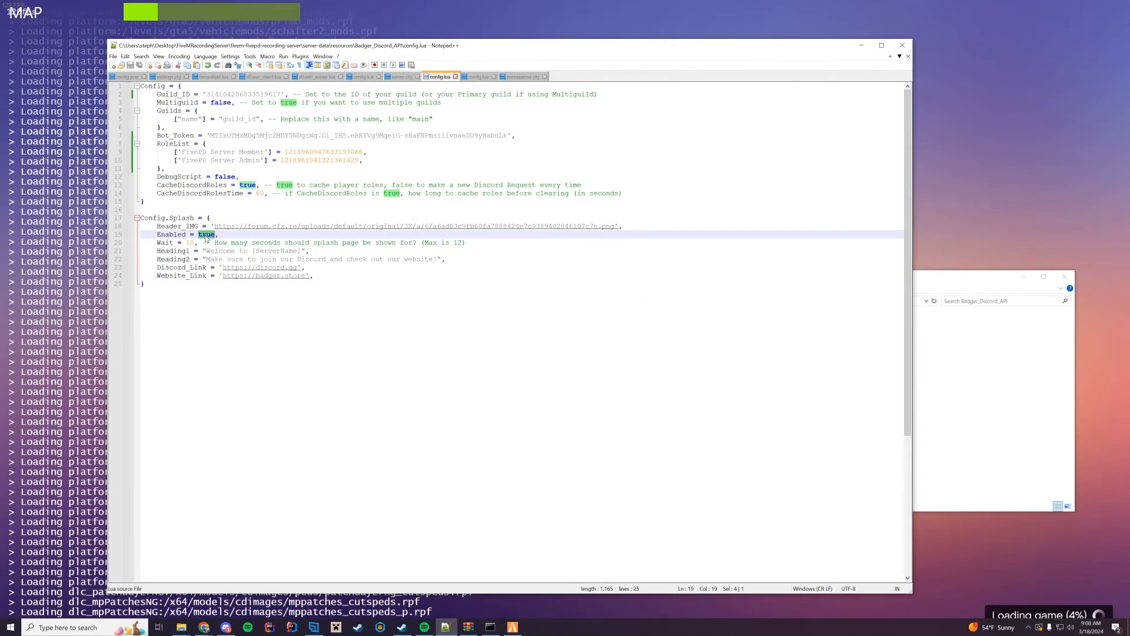
drag(146, 284, 140, 218)
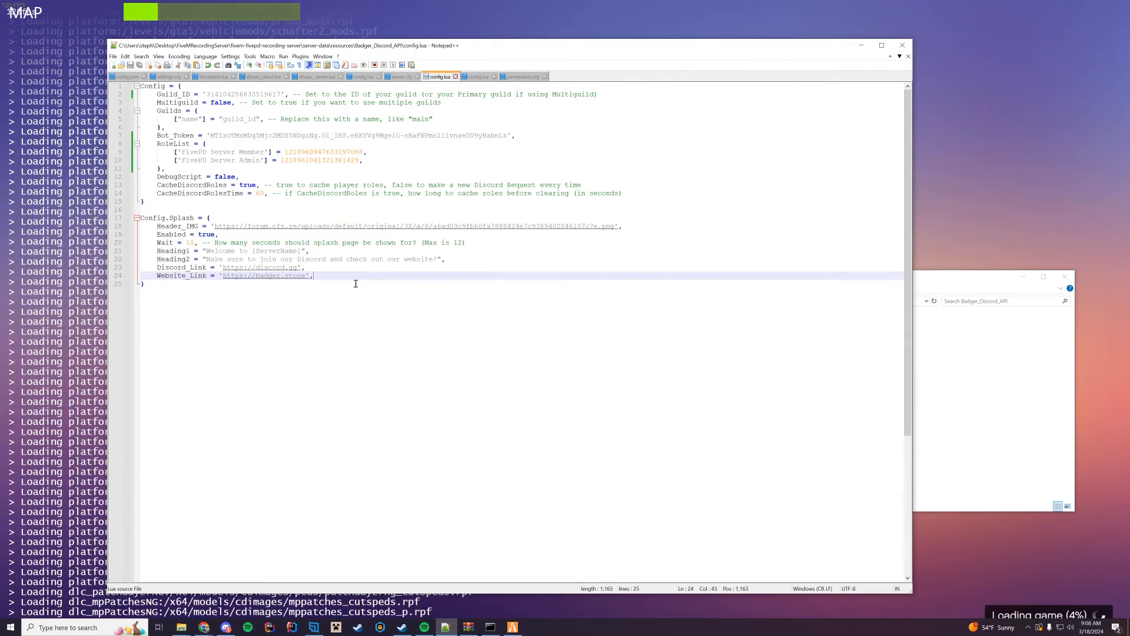
click(196, 242)
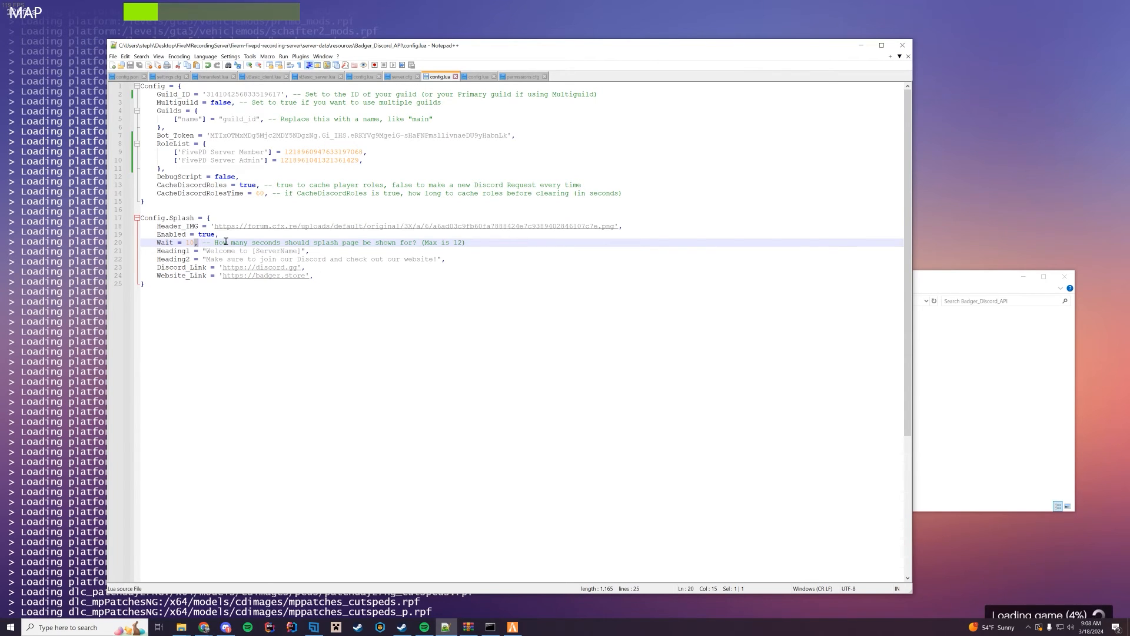
click(380, 251)
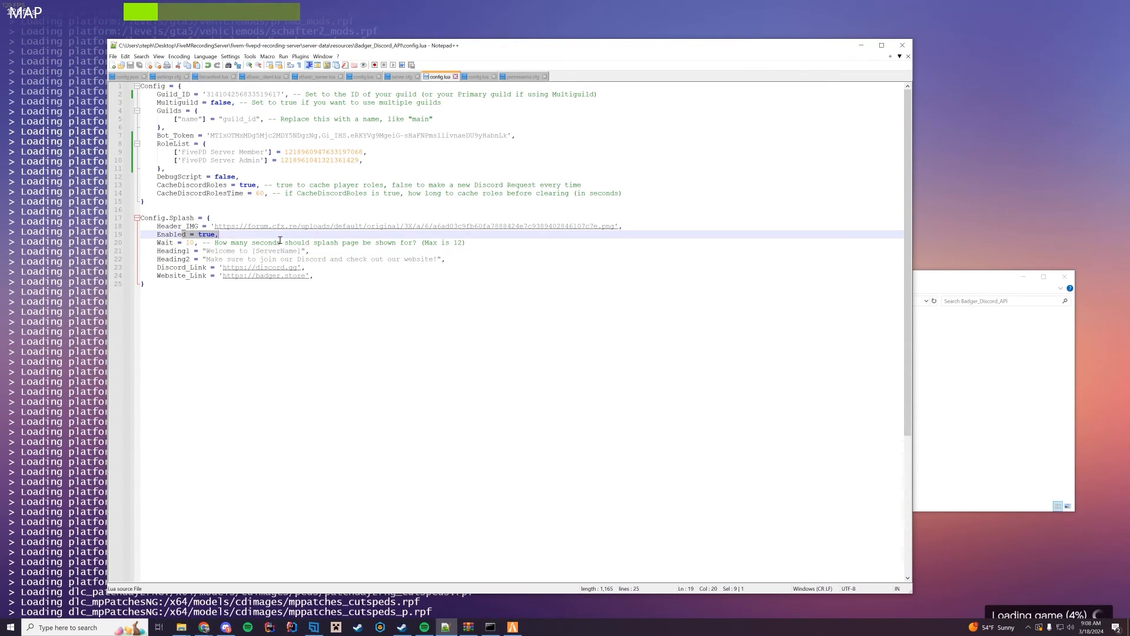
drag(142, 284, 139, 218)
click(329, 308)
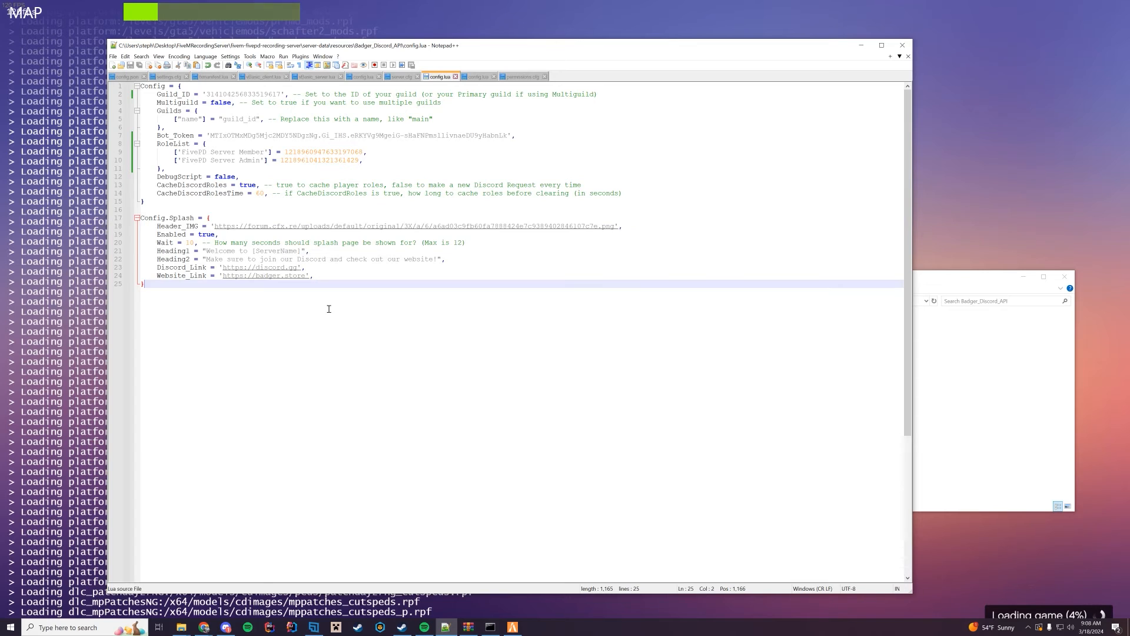
click(862, 45)
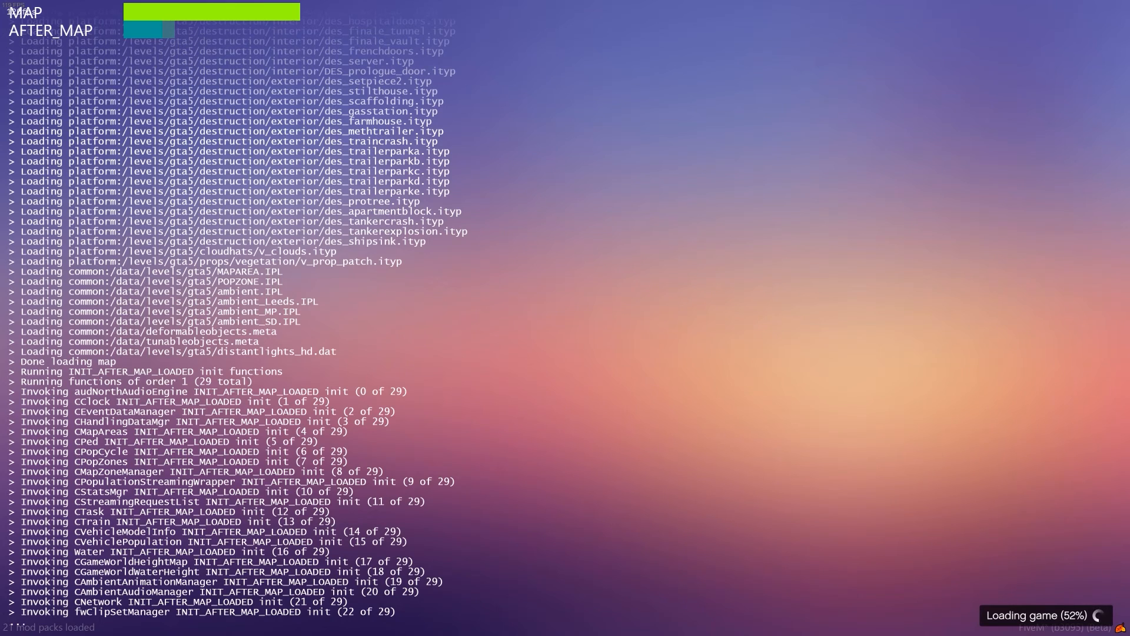
Switch to the FXServer console showing the fivepdadmin and fivepdmember group additions.
key(alt+Tab)
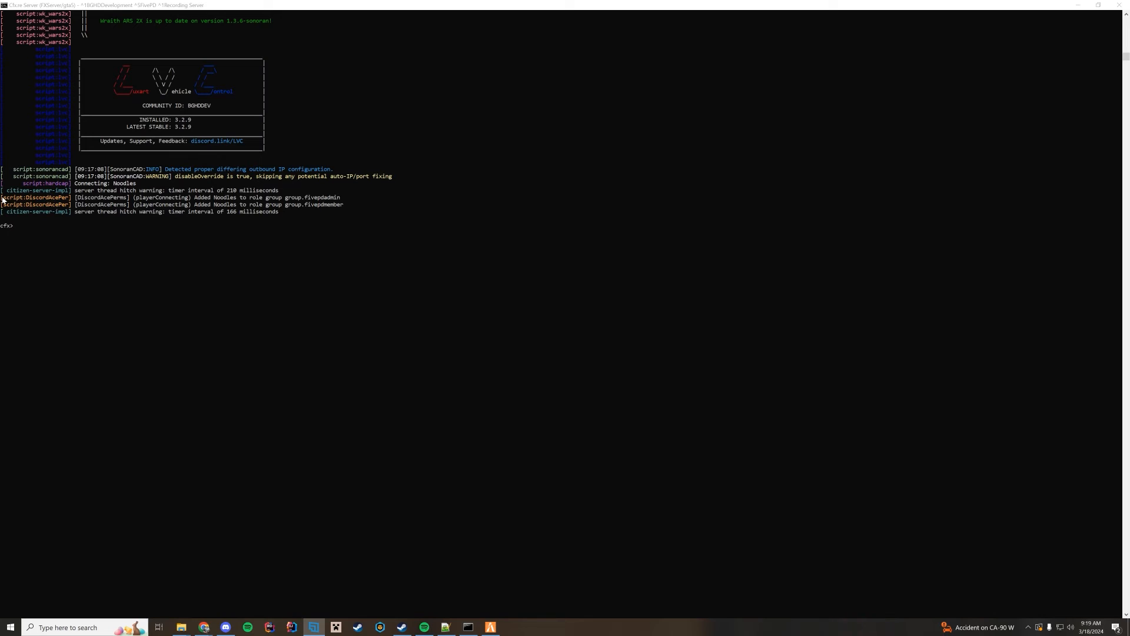
Highlight the two DiscordAcePerms role-group log lines, then untick the FivePD Server Admin role in Discord.
click(22, 201)
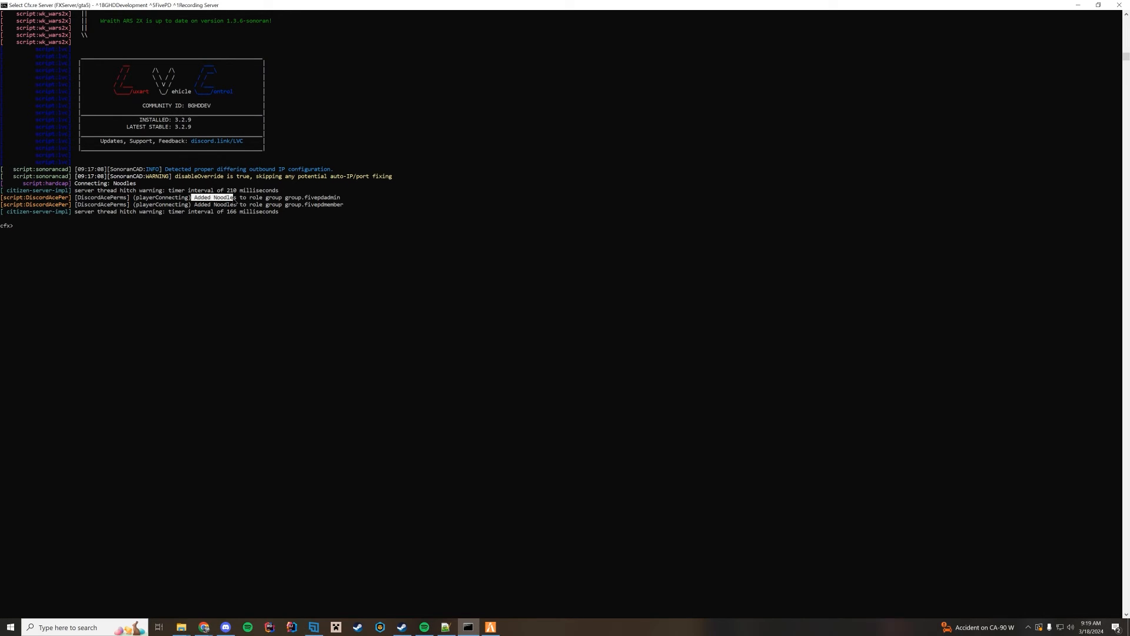
drag(236, 197, 343, 204)
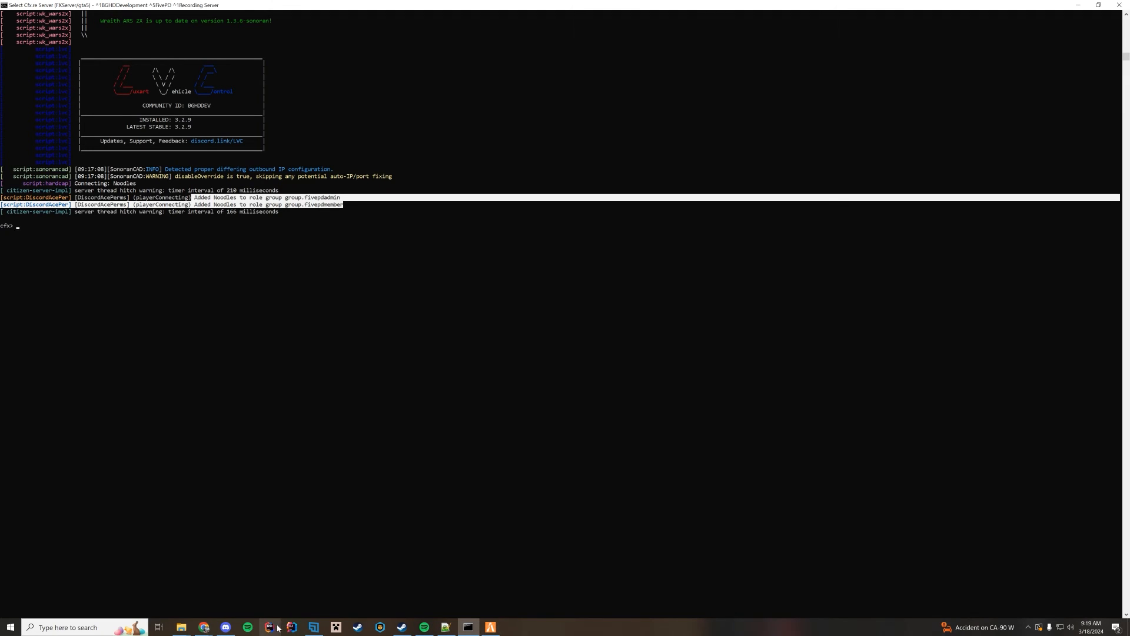
click(226, 628)
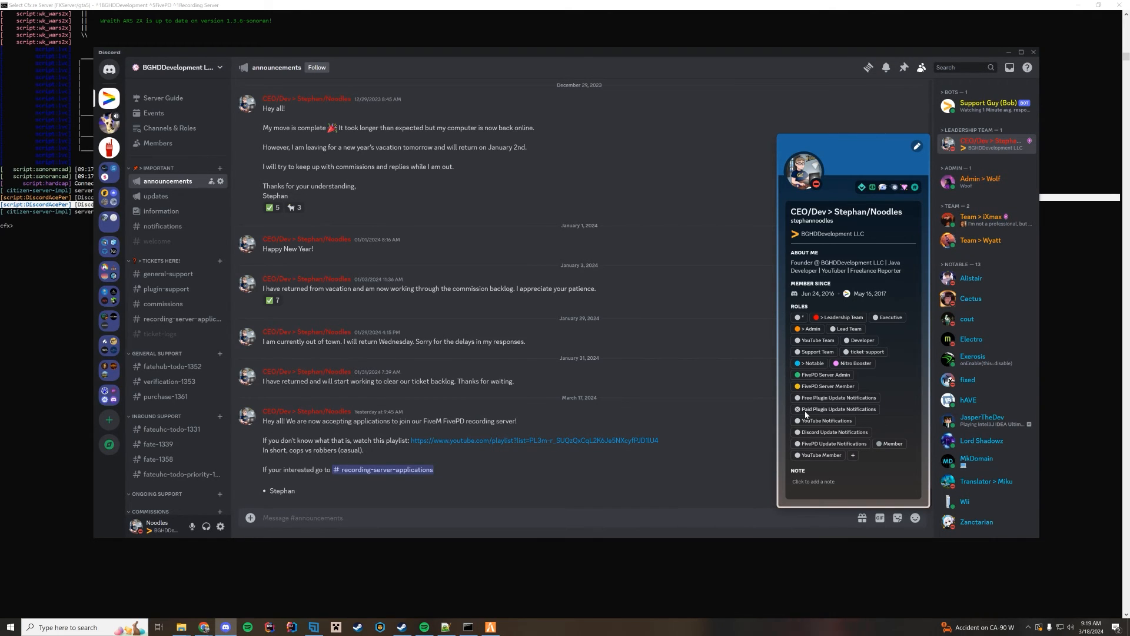
click(798, 375)
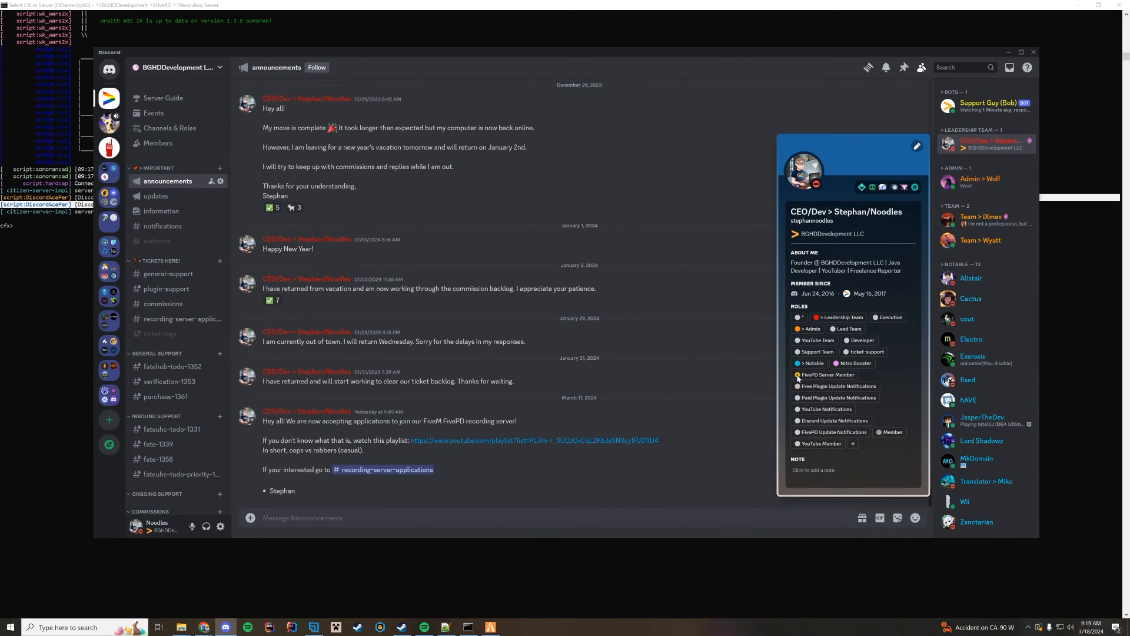
Run /refreshPerms in game chat and return to the server console.
key(alt+Tab)
key(alt+Tab)
key(alt+Tab)
key(BackSpace)
text(m)
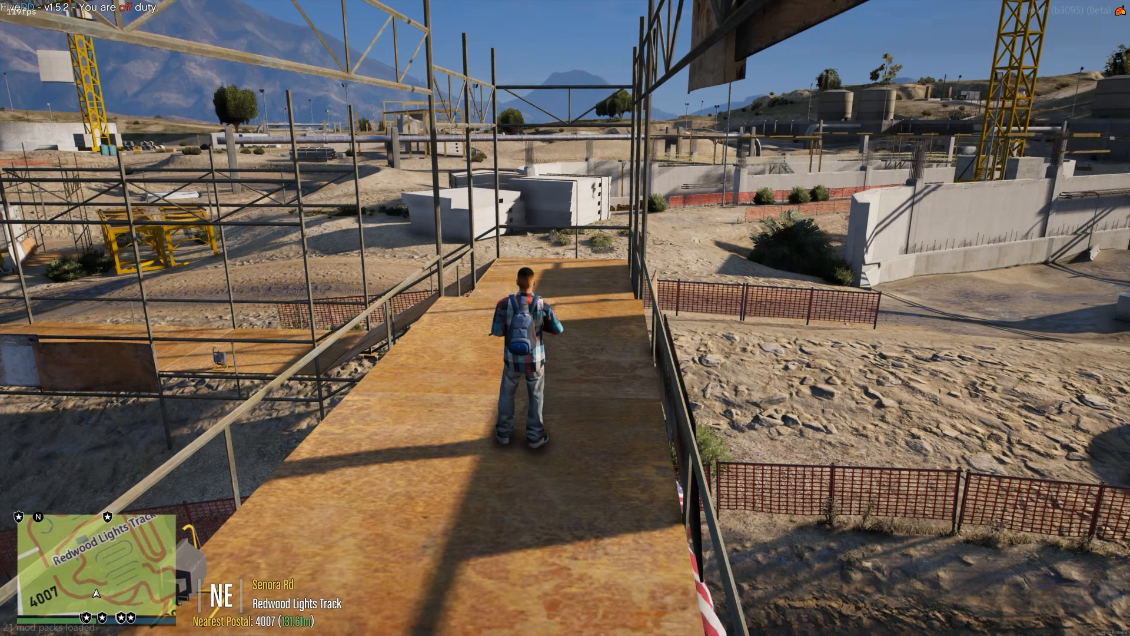
text(t/refresh)
key(Down)
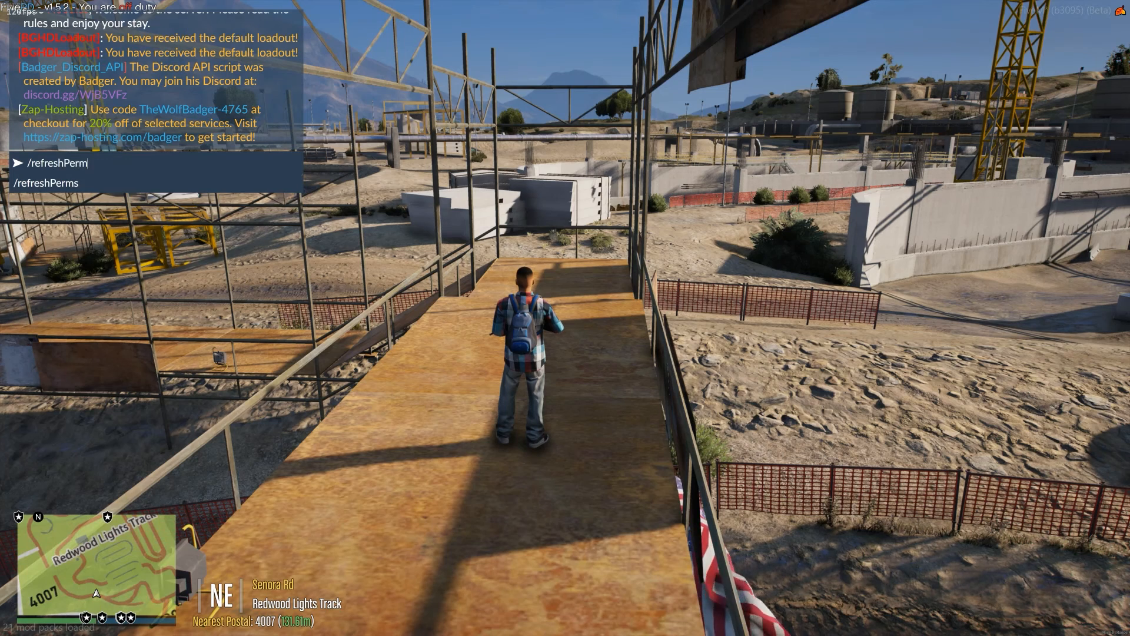
key(Return)
key(alt+Tab)
Highlight and copy the refreshPerms result showing Noodles added only to fivepdmember.
click(516, 371)
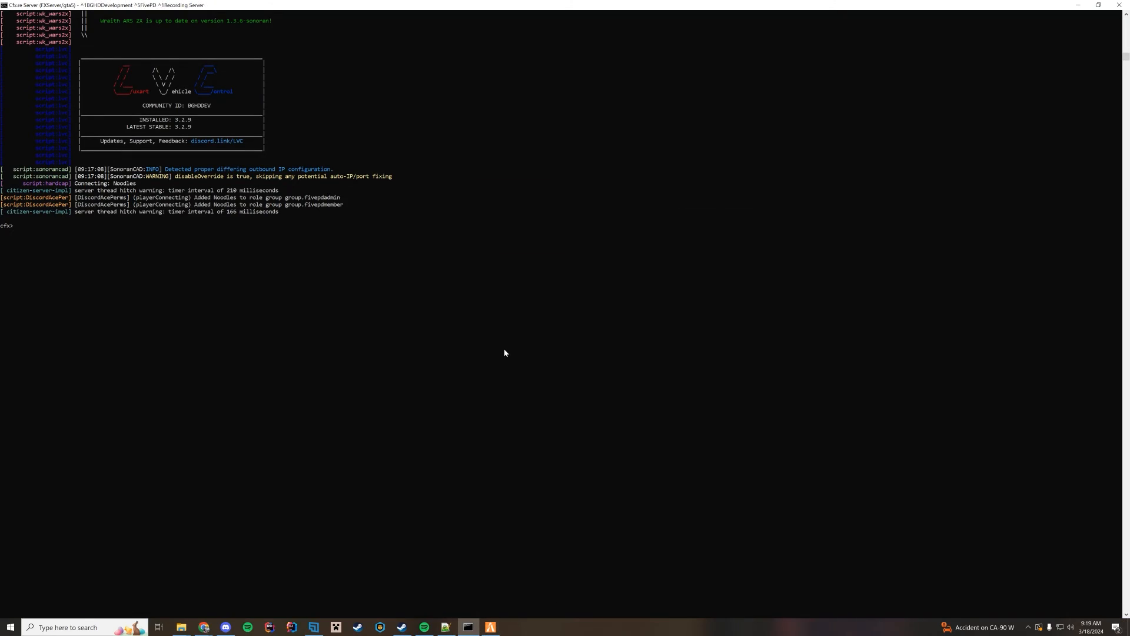
drag(143, 227, 348, 229)
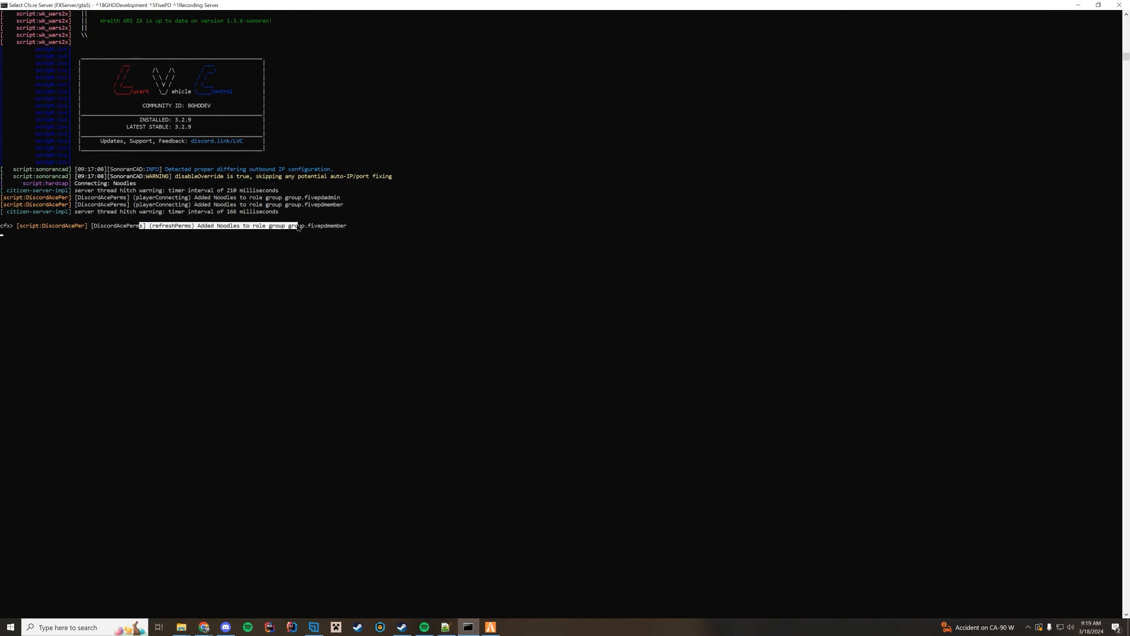
right_click(363, 258)
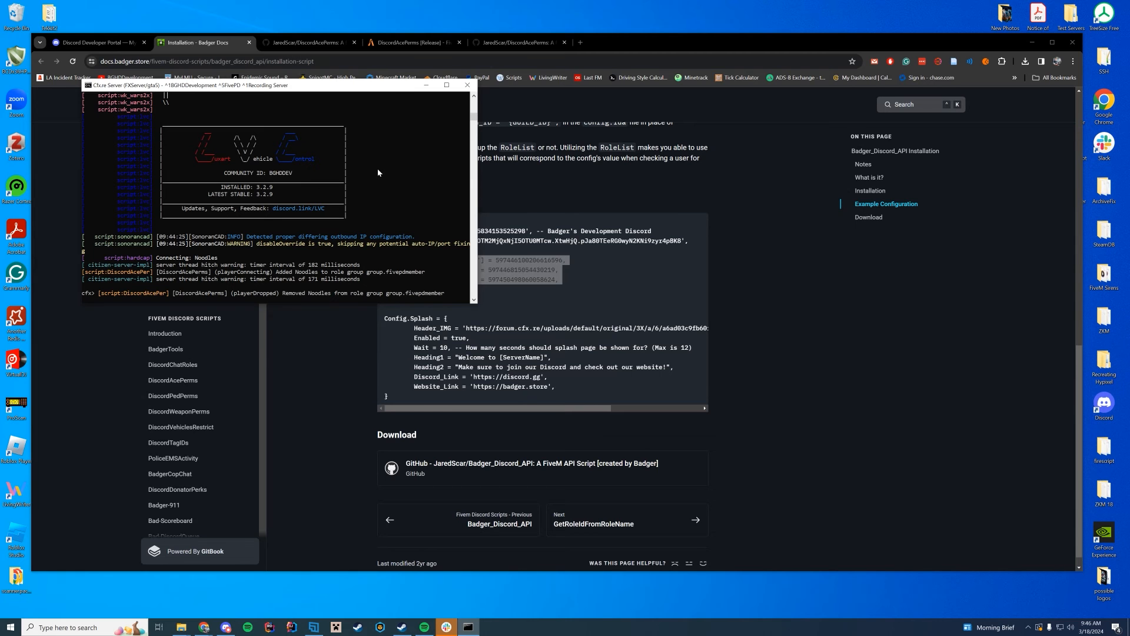
Highlight the playerDropped line removing Noodles from fivepdmember, then bring the Badger docs page forward.
key(Return)
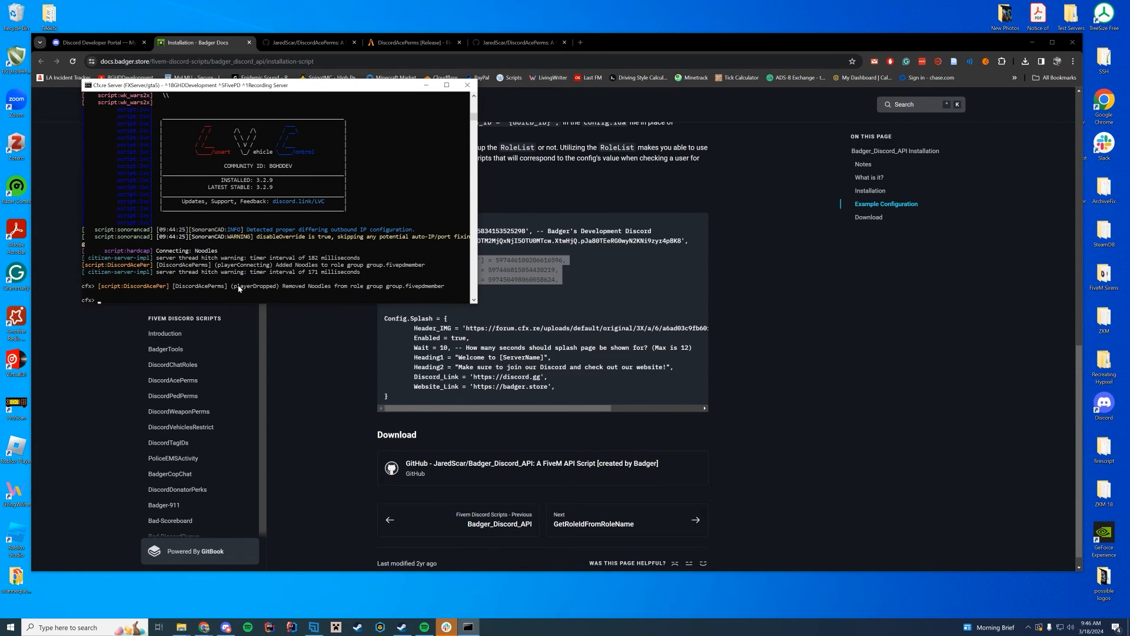
drag(279, 264, 84, 264)
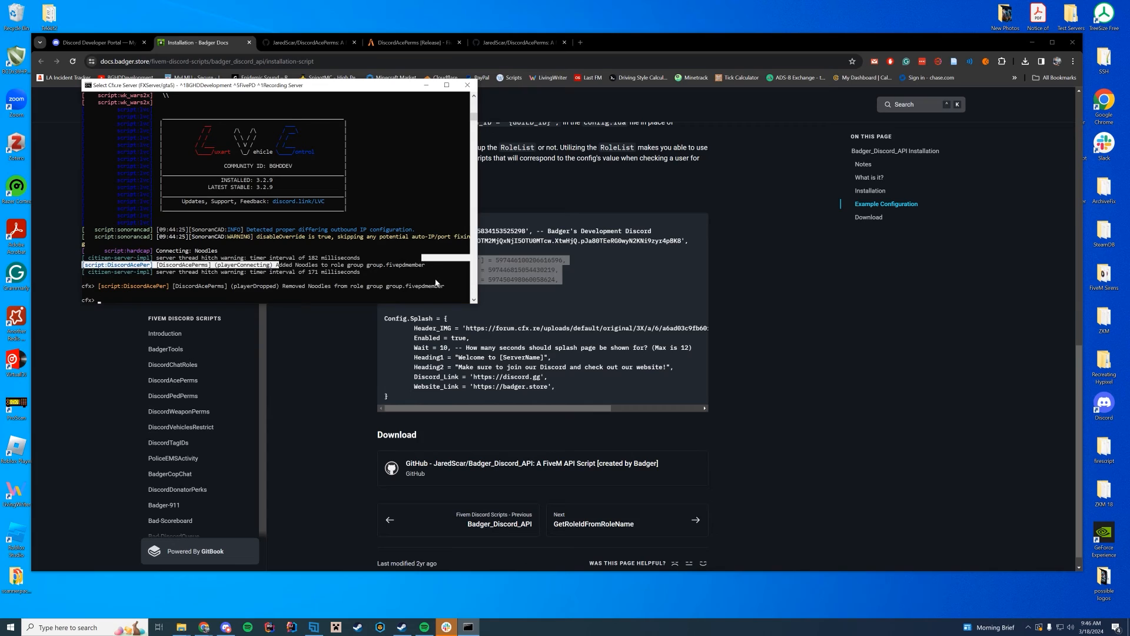
drag(451, 286, 182, 291)
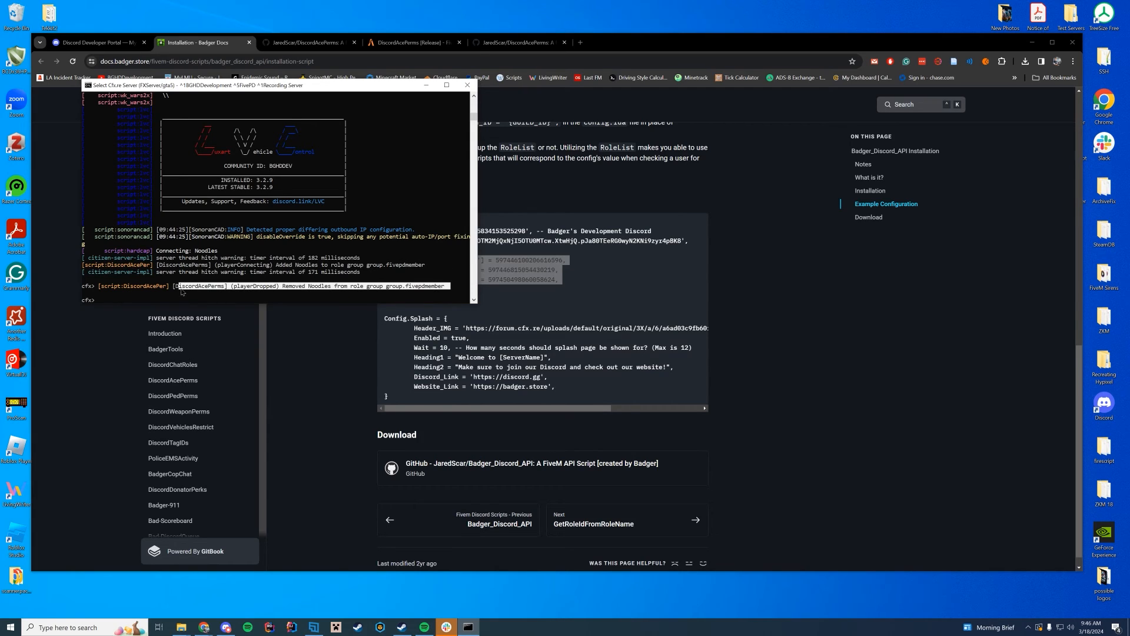
click(268, 279)
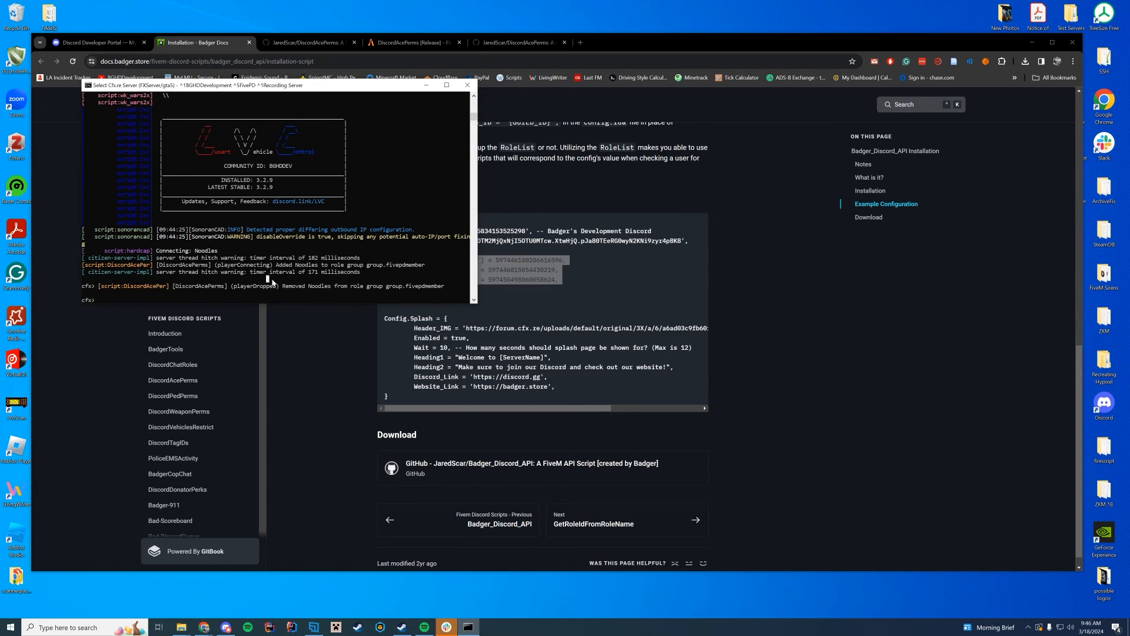
click(745, 345)
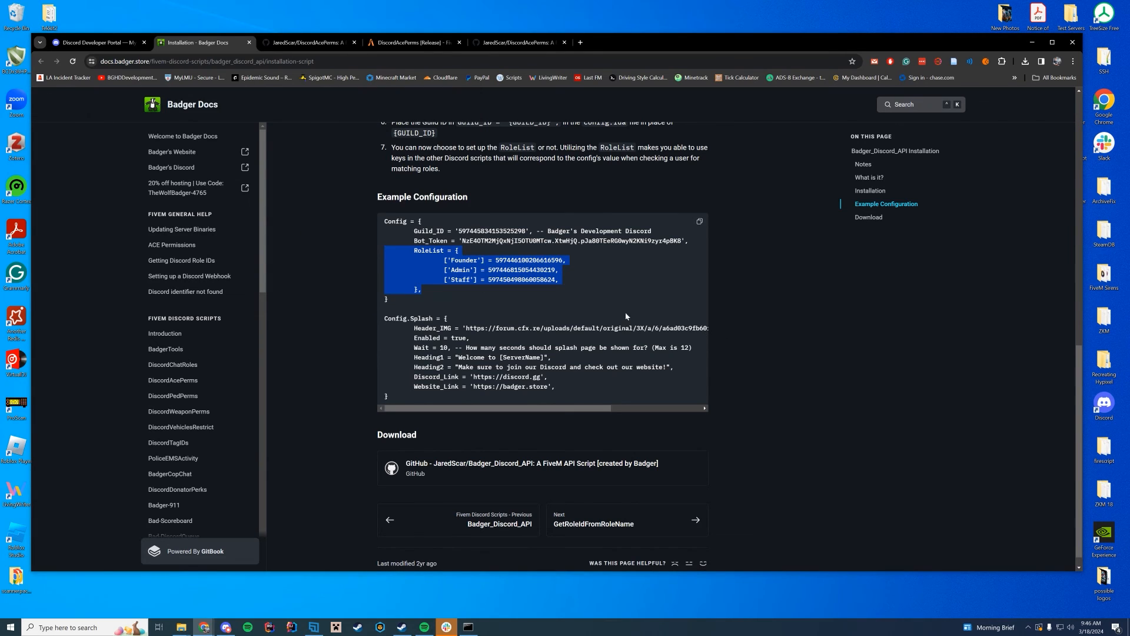
click(413, 41)
scroll(494, 265, up, 2)
click(495, 354)
double_click(395, 318)
drag(389, 318, 372, 318)
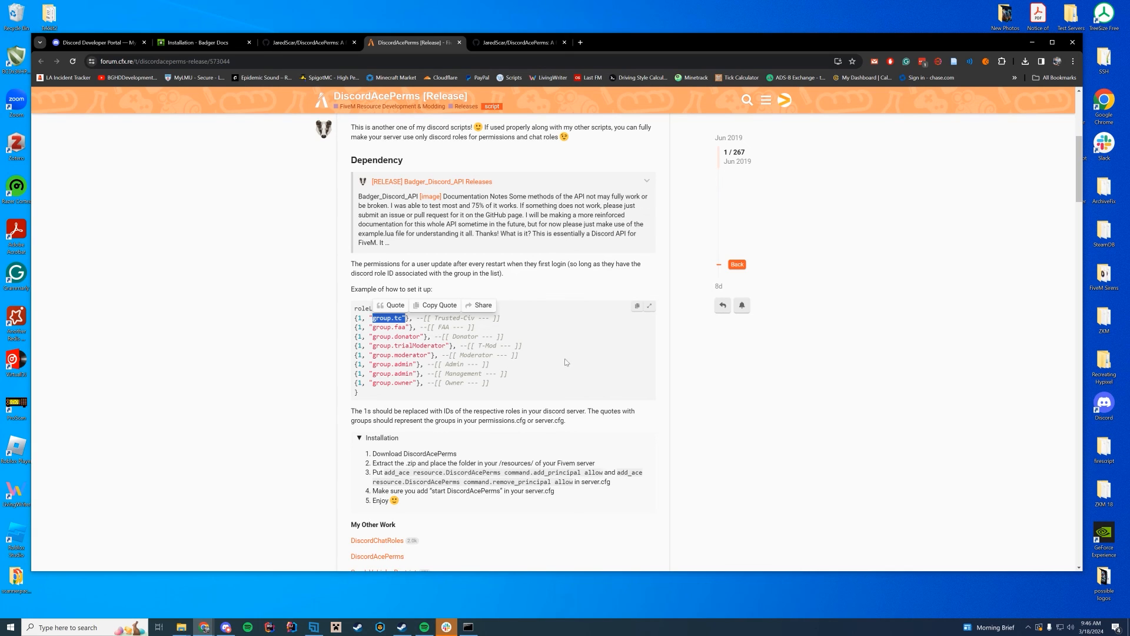
click(198, 43)
scroll(275, 356, up, 4)
scroll(435, 247, up, 1)
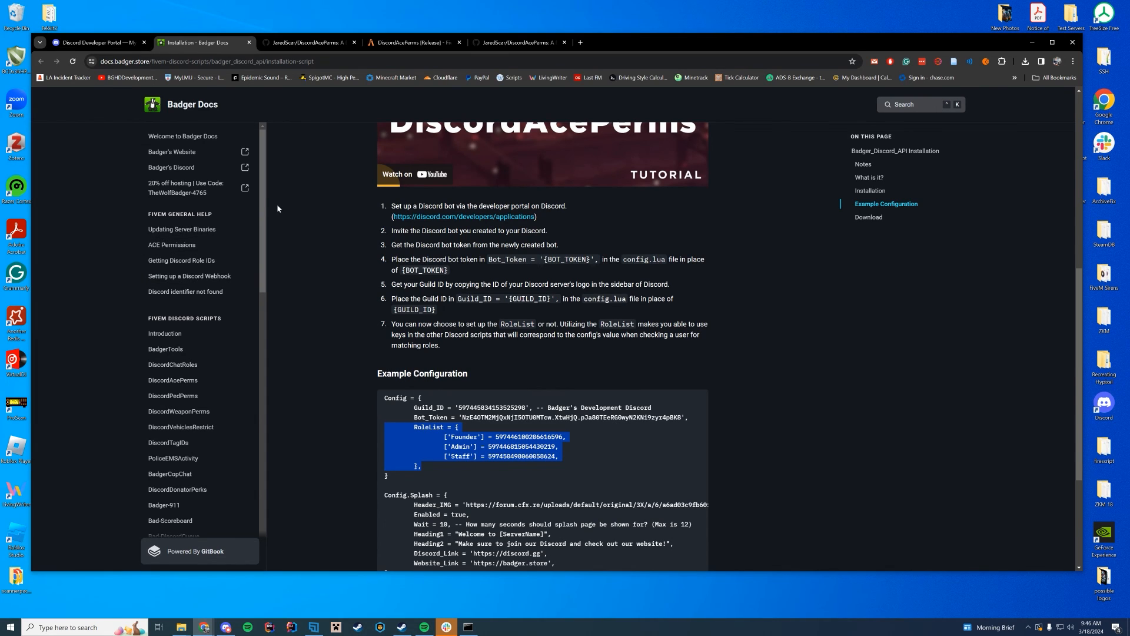
scroll(771, 263, down, 4)
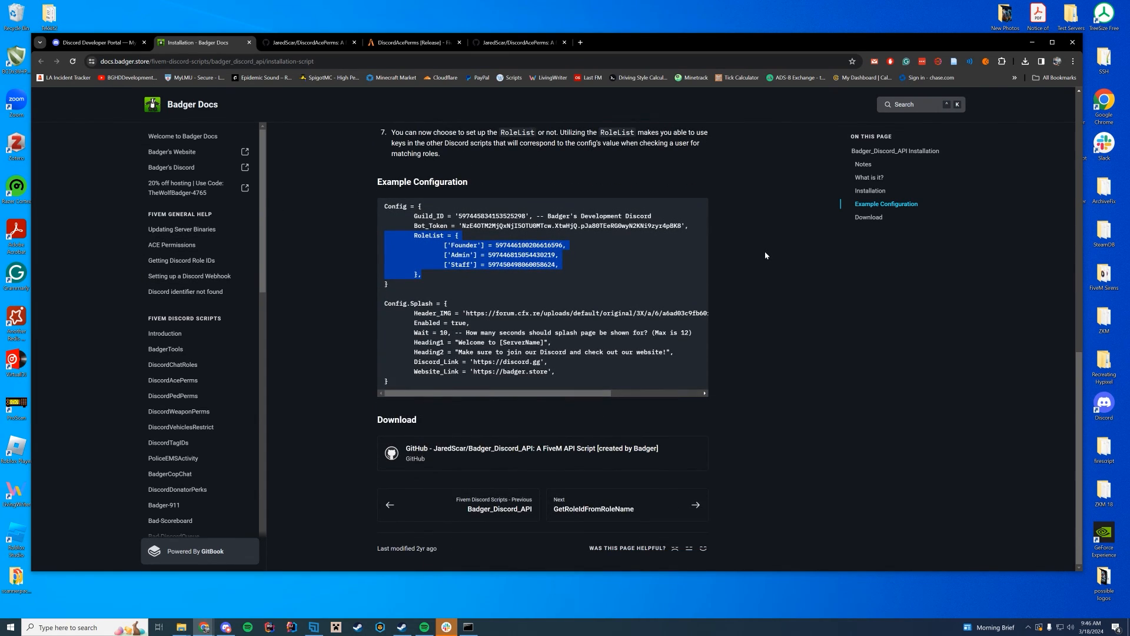